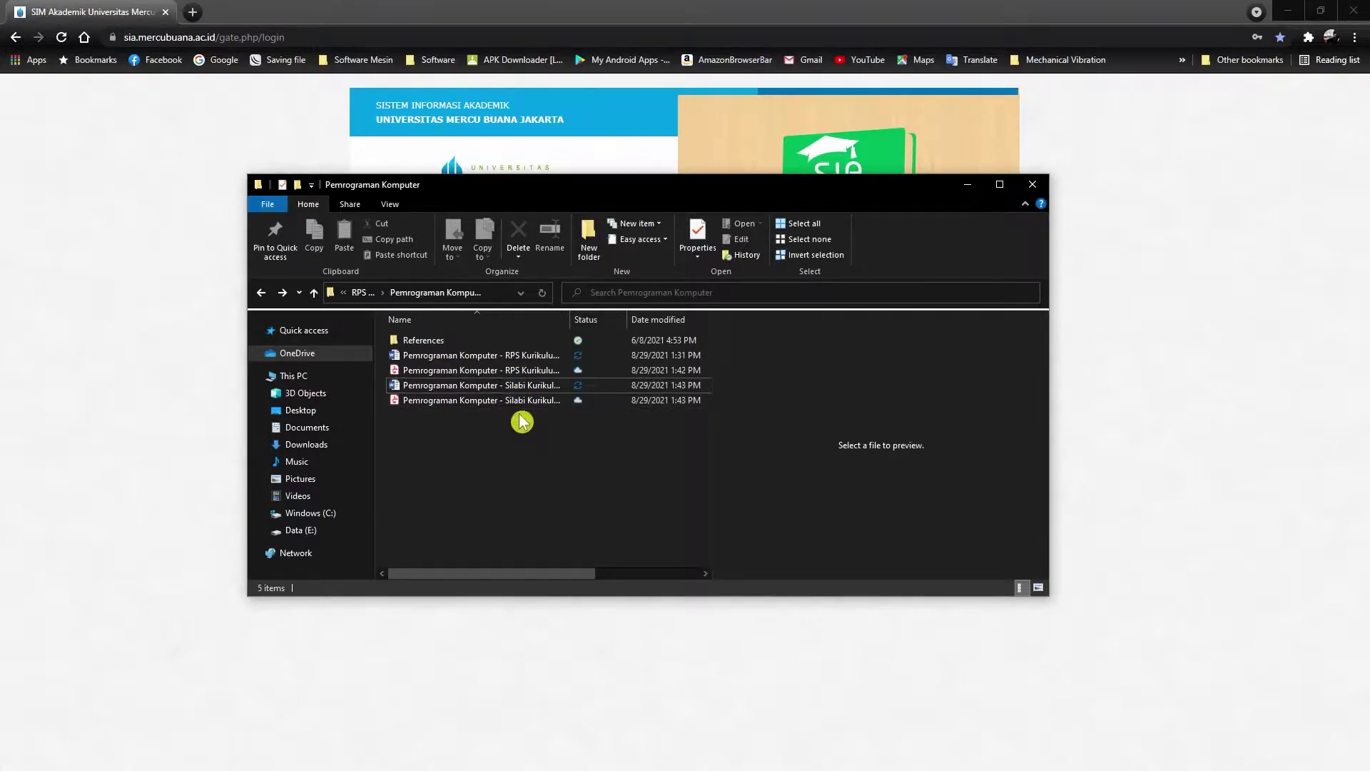
Step: Log in to the SIA academic portal and enter the Akademik module with the Prodi - Teknik Mesin role
left_click(709, 655)
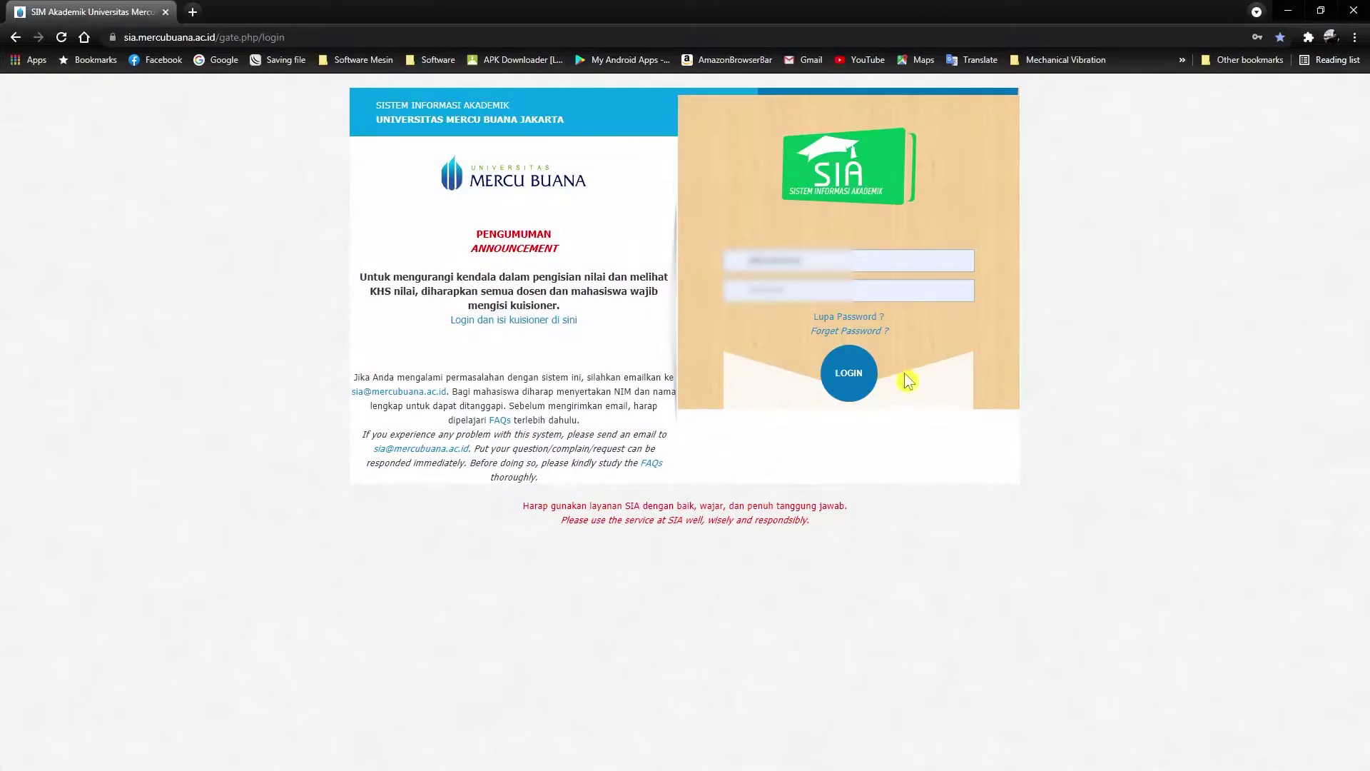
left_click(851, 378)
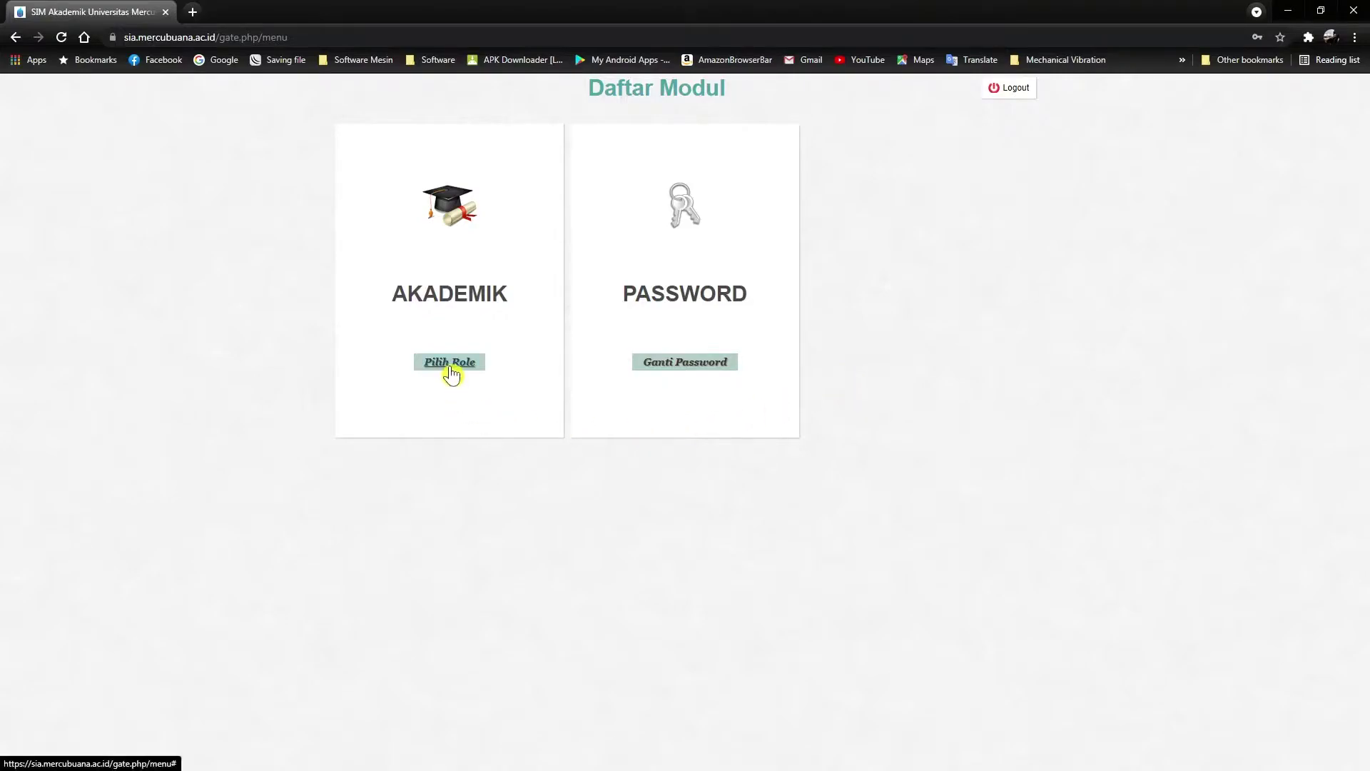
left_click(452, 373)
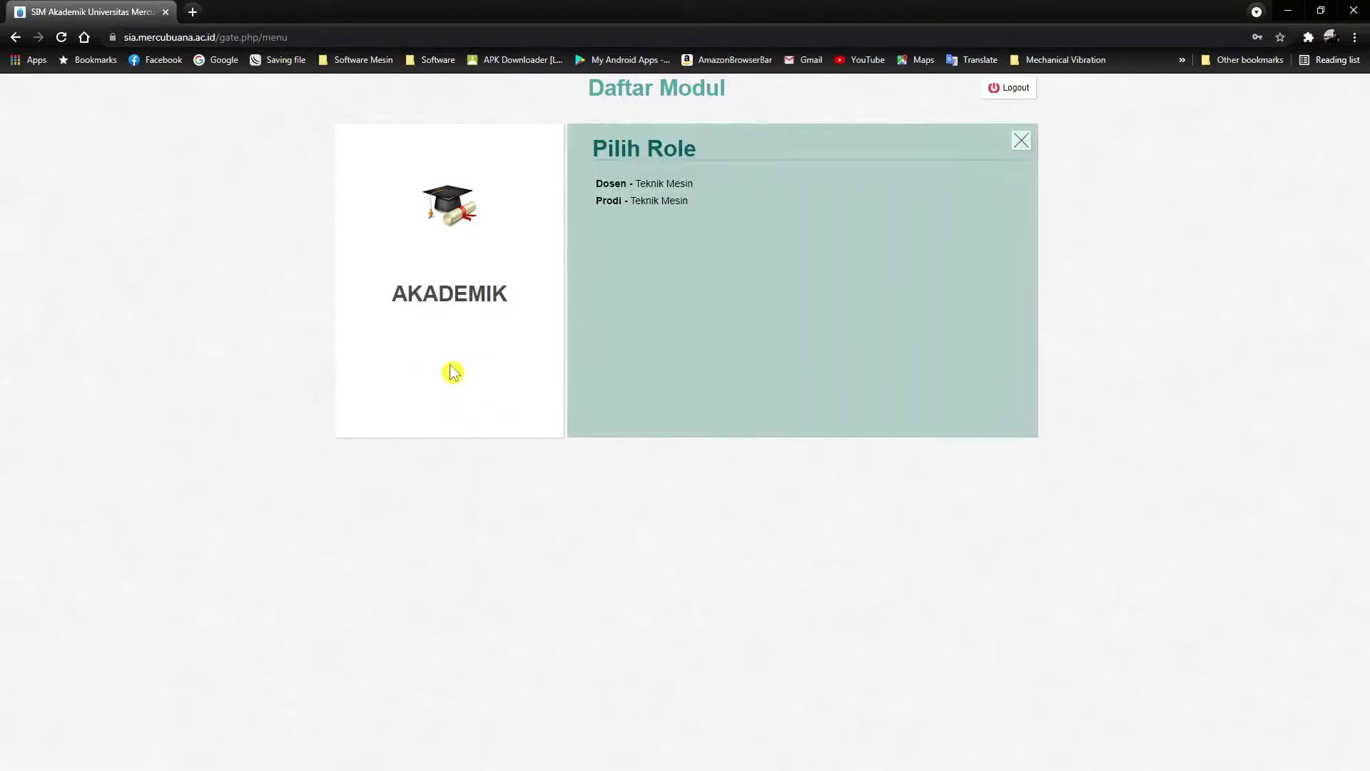
left_click(655, 207)
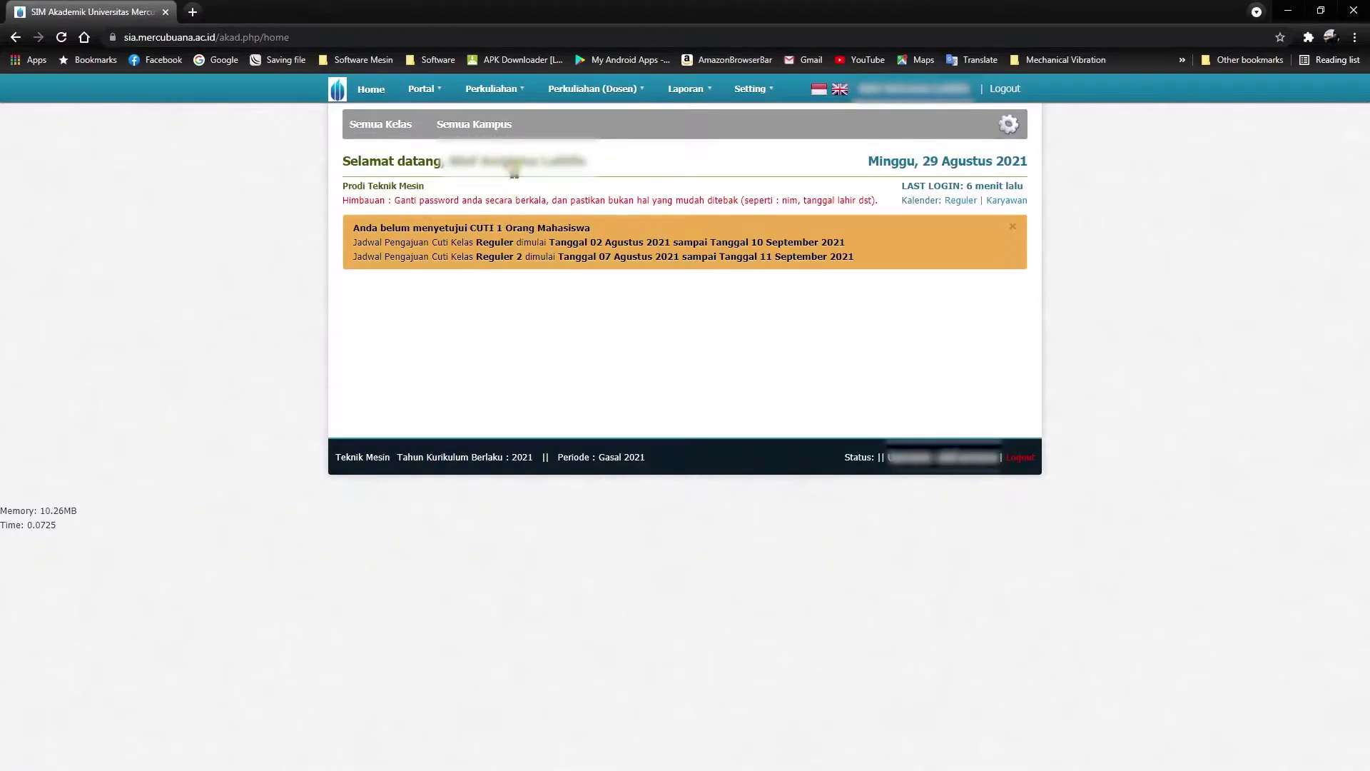
Step: Open the curriculum's Rancangan Pembelajaran list and filter it by curriculum year 2021
mouse_move(503, 106)
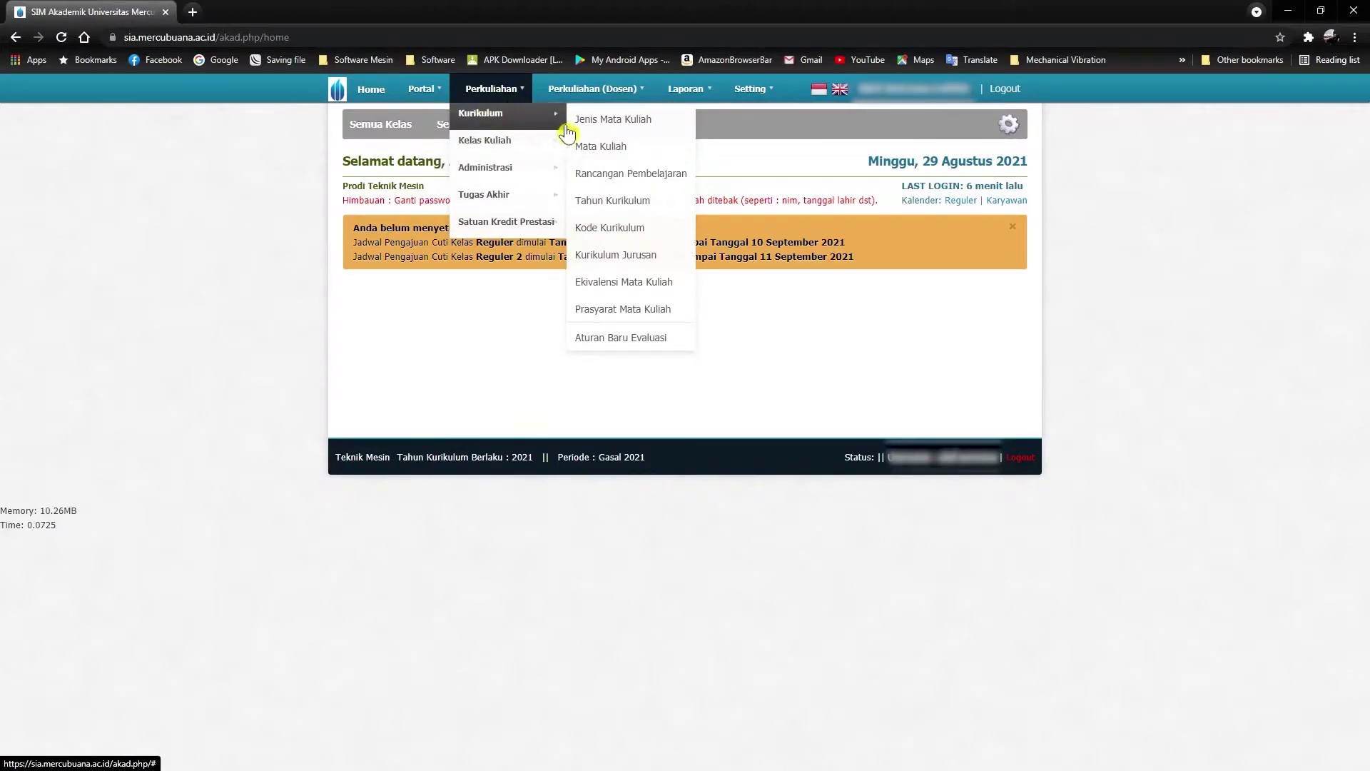
left_click(640, 185)
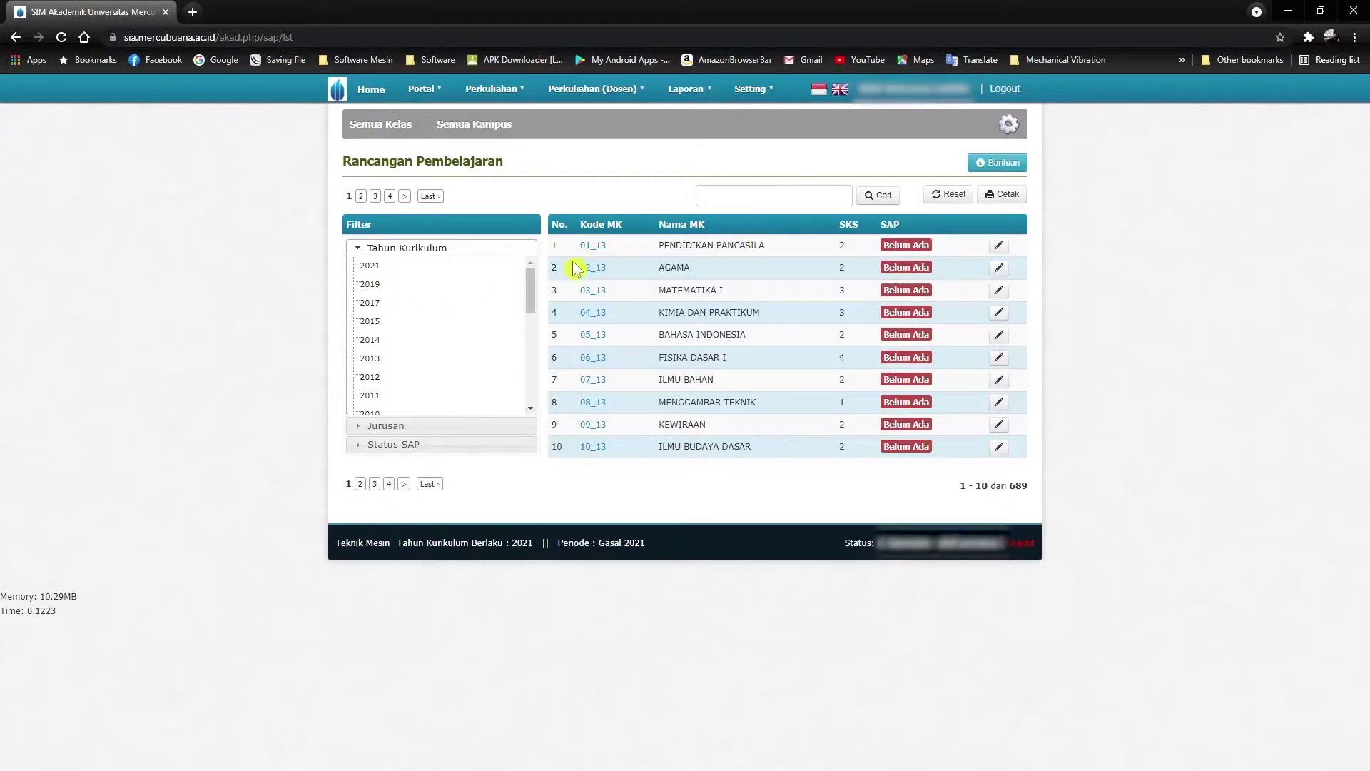
left_click(370, 267)
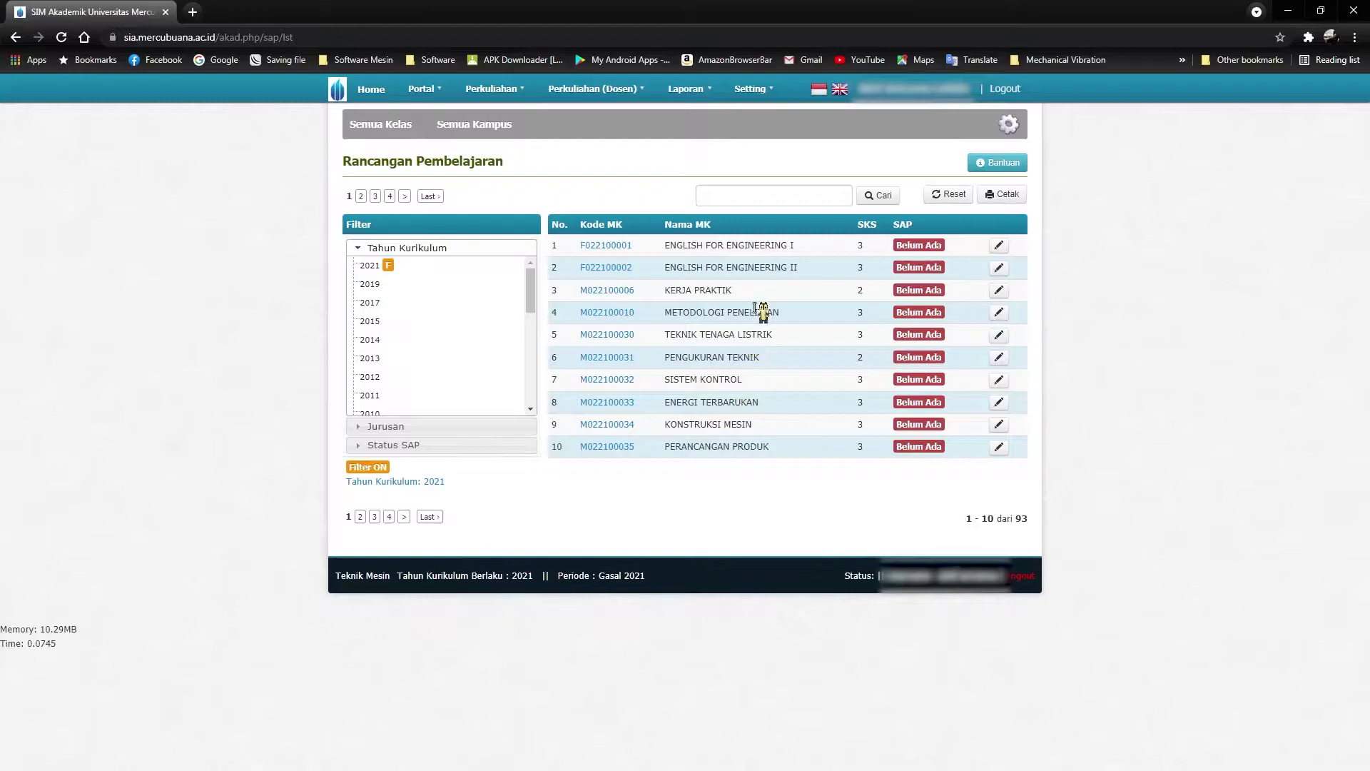
Step: Search the course list for "pemrograman komputer" and open the Pemrograman Komputer learning plan for editing
left_click(770, 200)
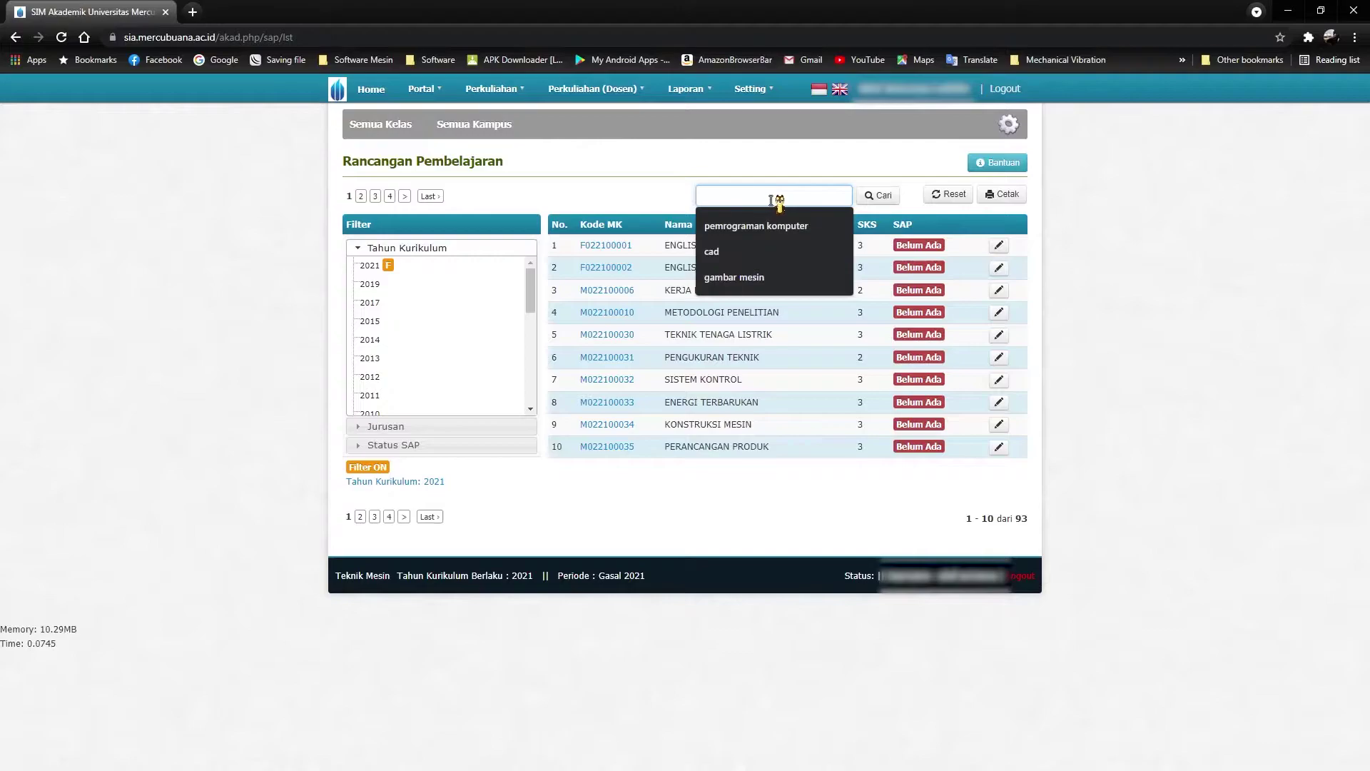
left_click(777, 225)
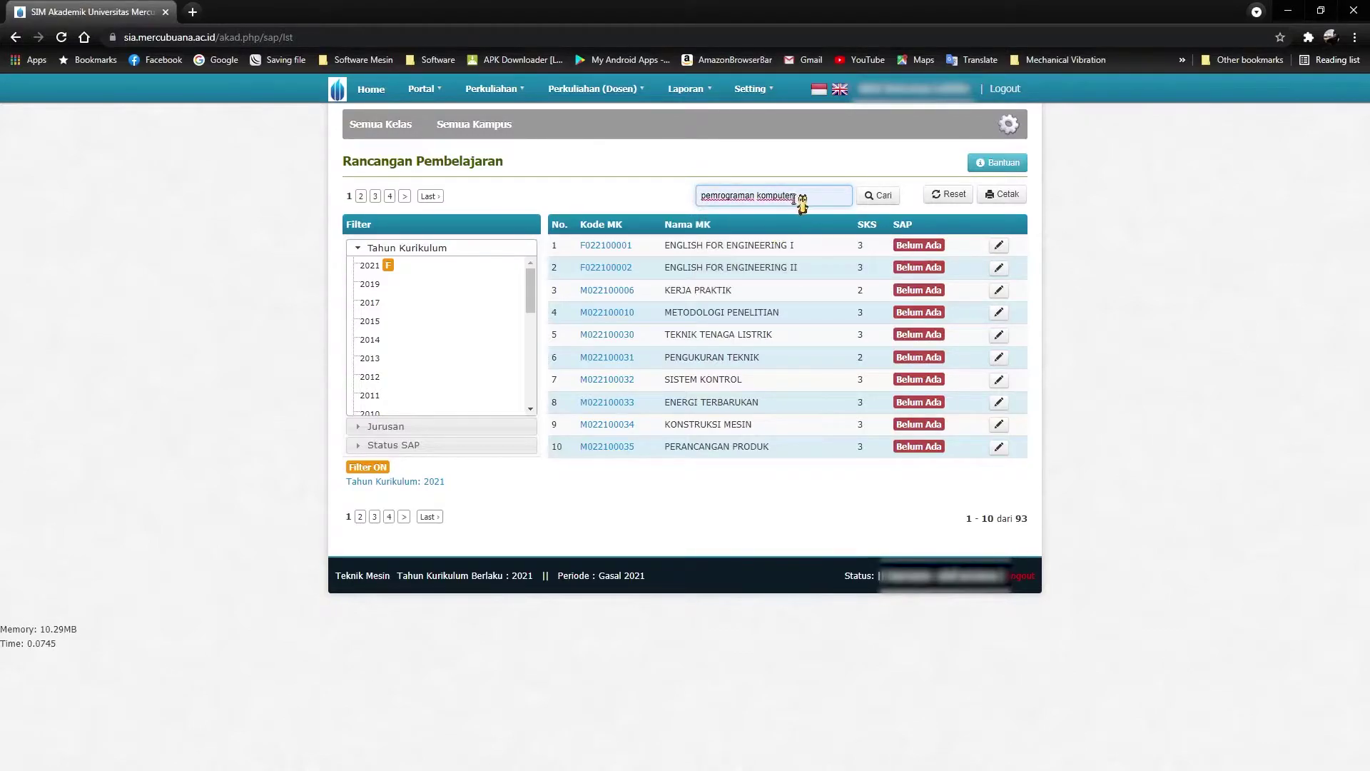
left_click(882, 204)
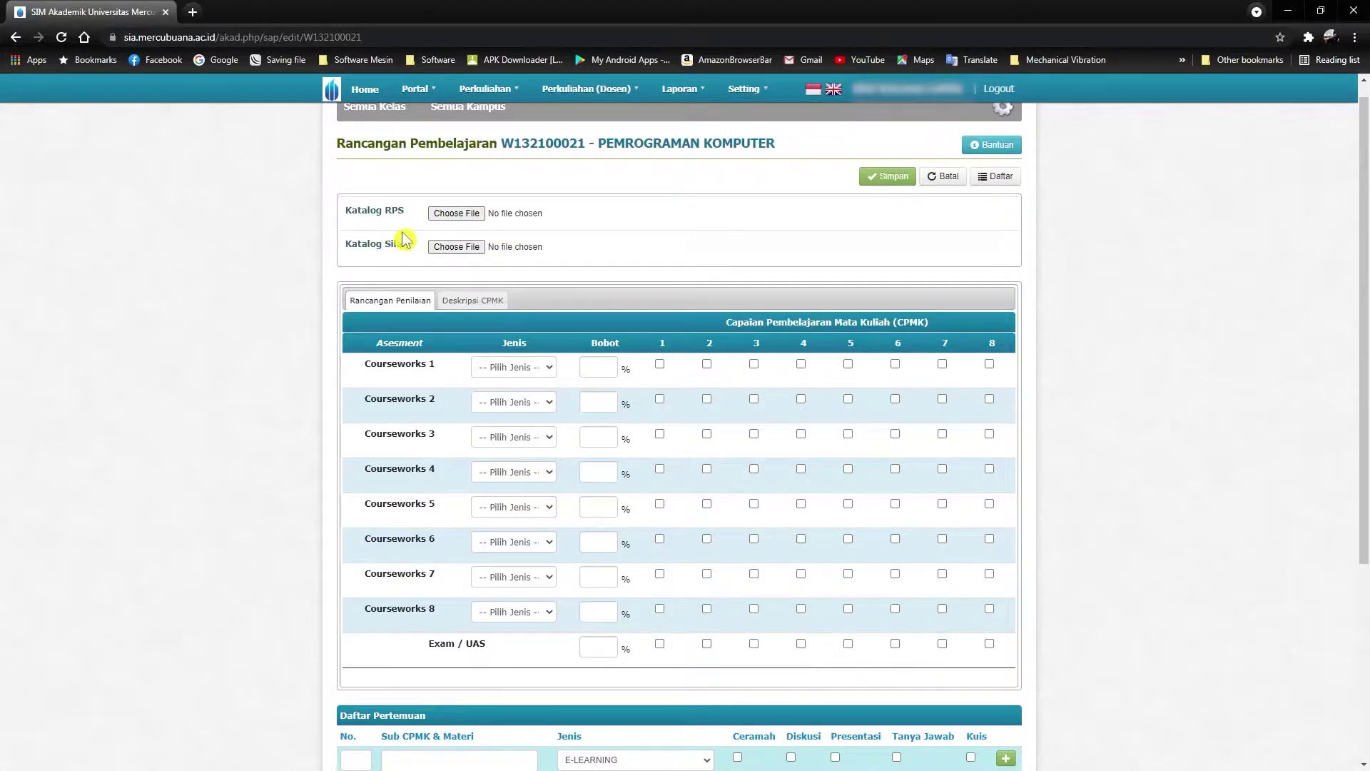
Step: Attach "Pemrograman Komputer - RPS Kurikulum 2021.pdf" as the Katalog RPS file
left_click(467, 215)
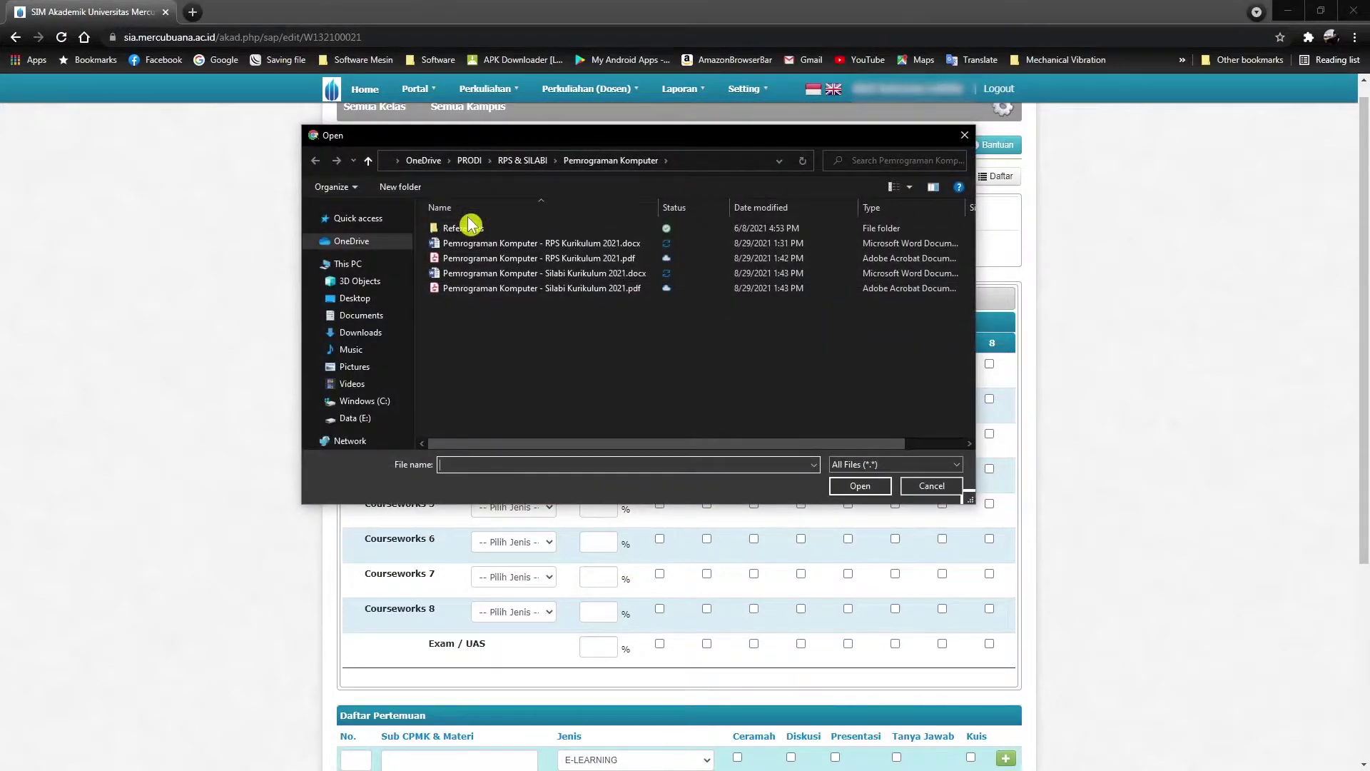
left_click(563, 261)
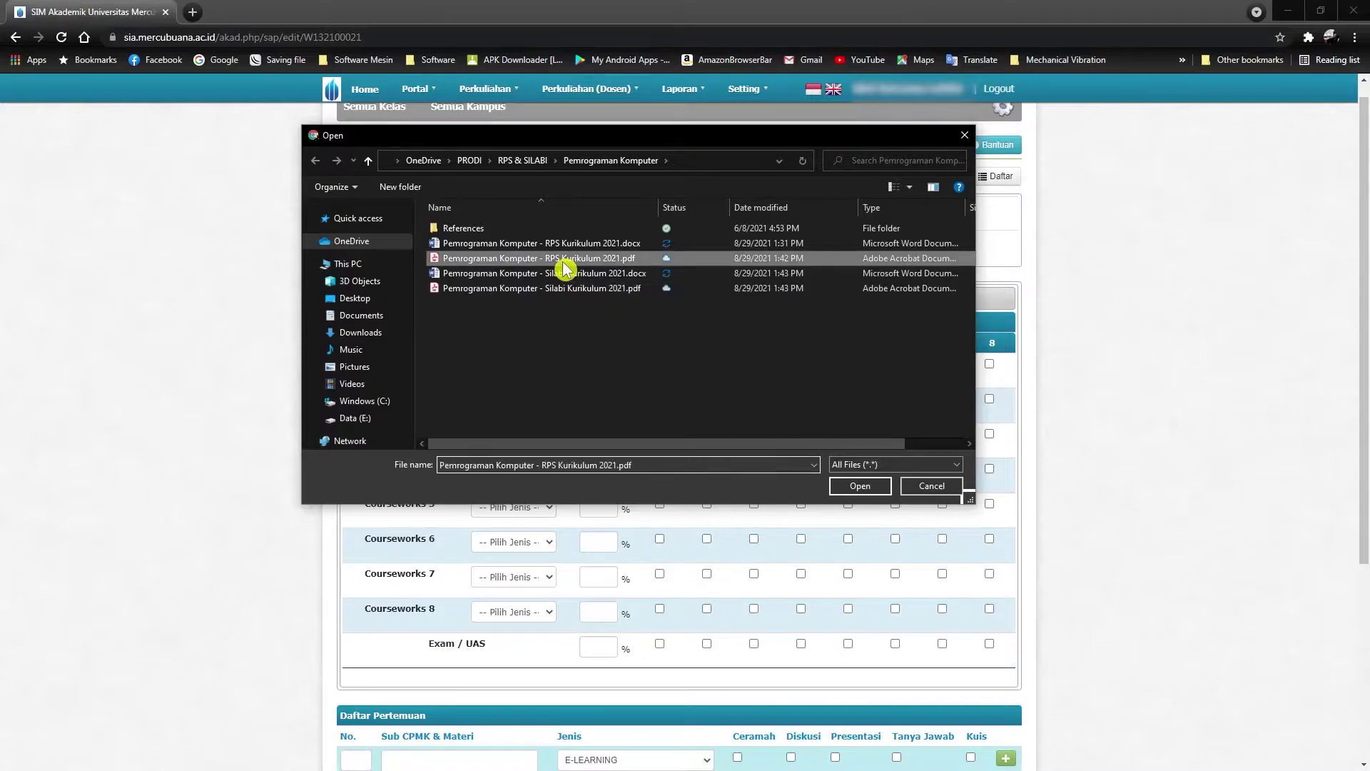
left_click(862, 488)
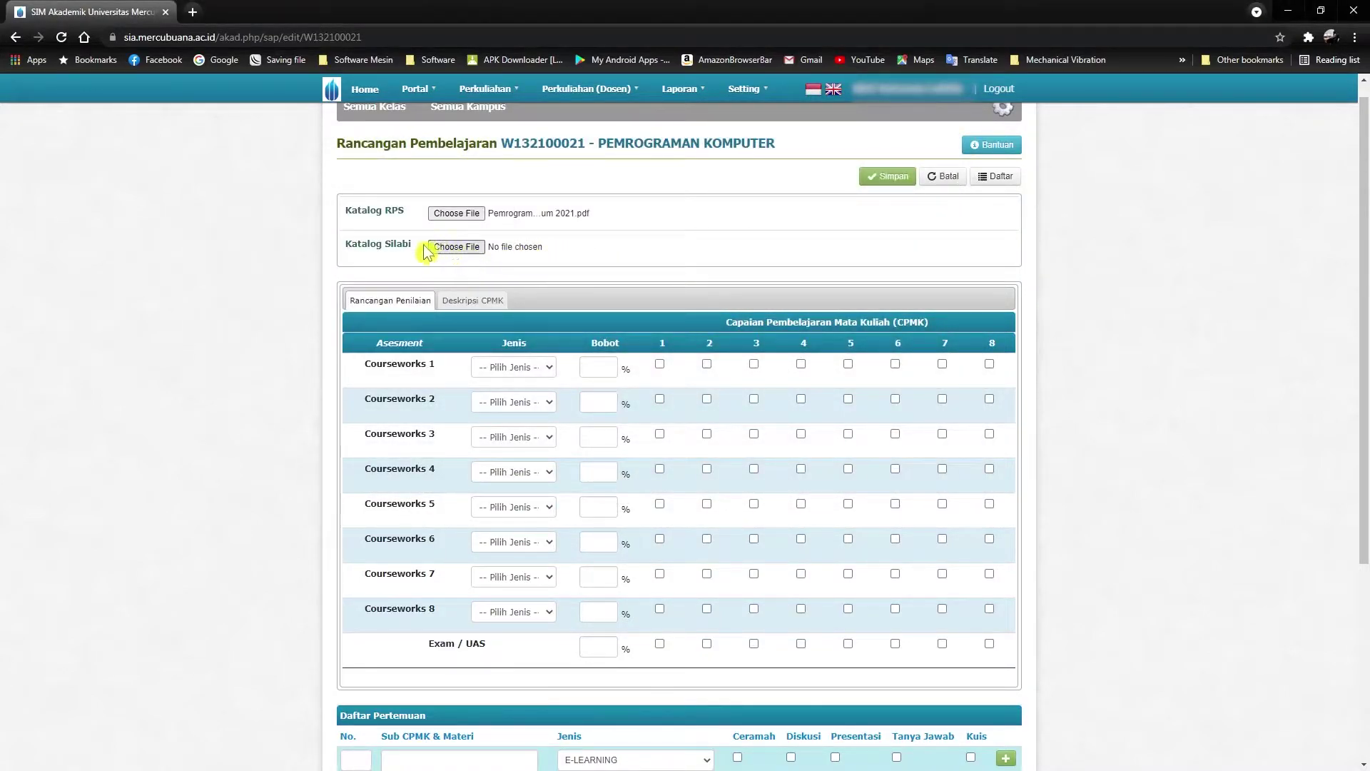
Step: Attach "Pemrograman Komputer - Silabi Kurikulum 2021.pdf" as the Katalog Silabi file
left_click(457, 248)
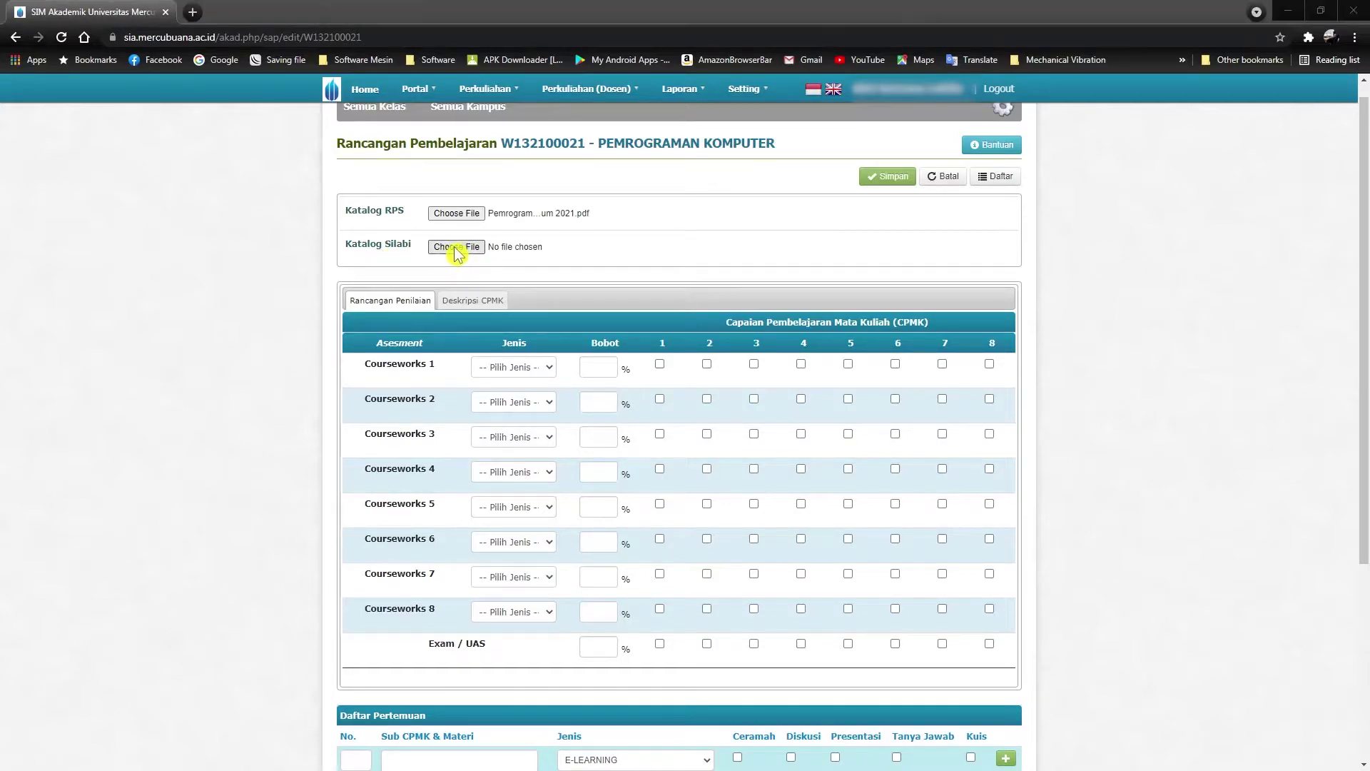
left_click(562, 289)
left_click(860, 488)
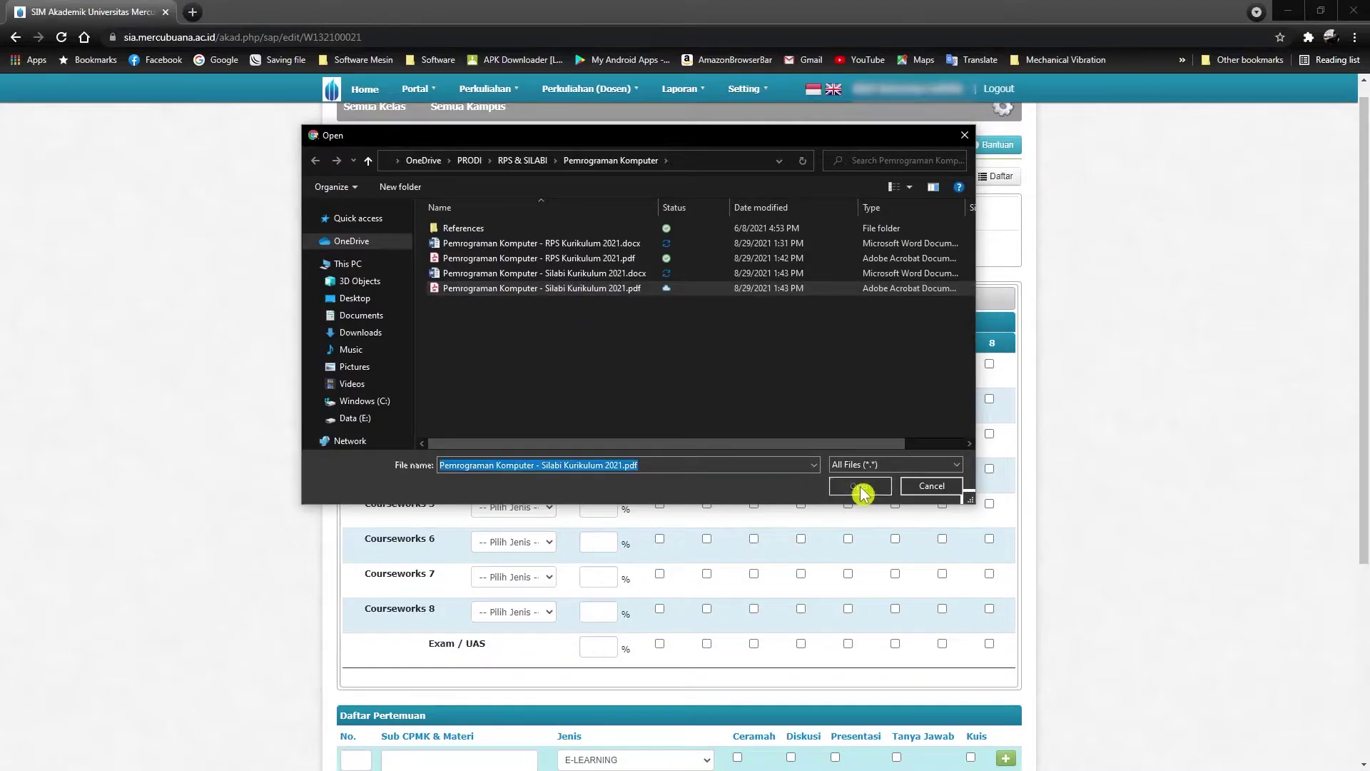
Step: Following the assessment matrix in the Word syllabus, set the types of Courseworks 1 and 2 to Tugas 1 and Tugas 2
scroll(664, 297, "down", 1)
scroll(564, 307, "up", 1)
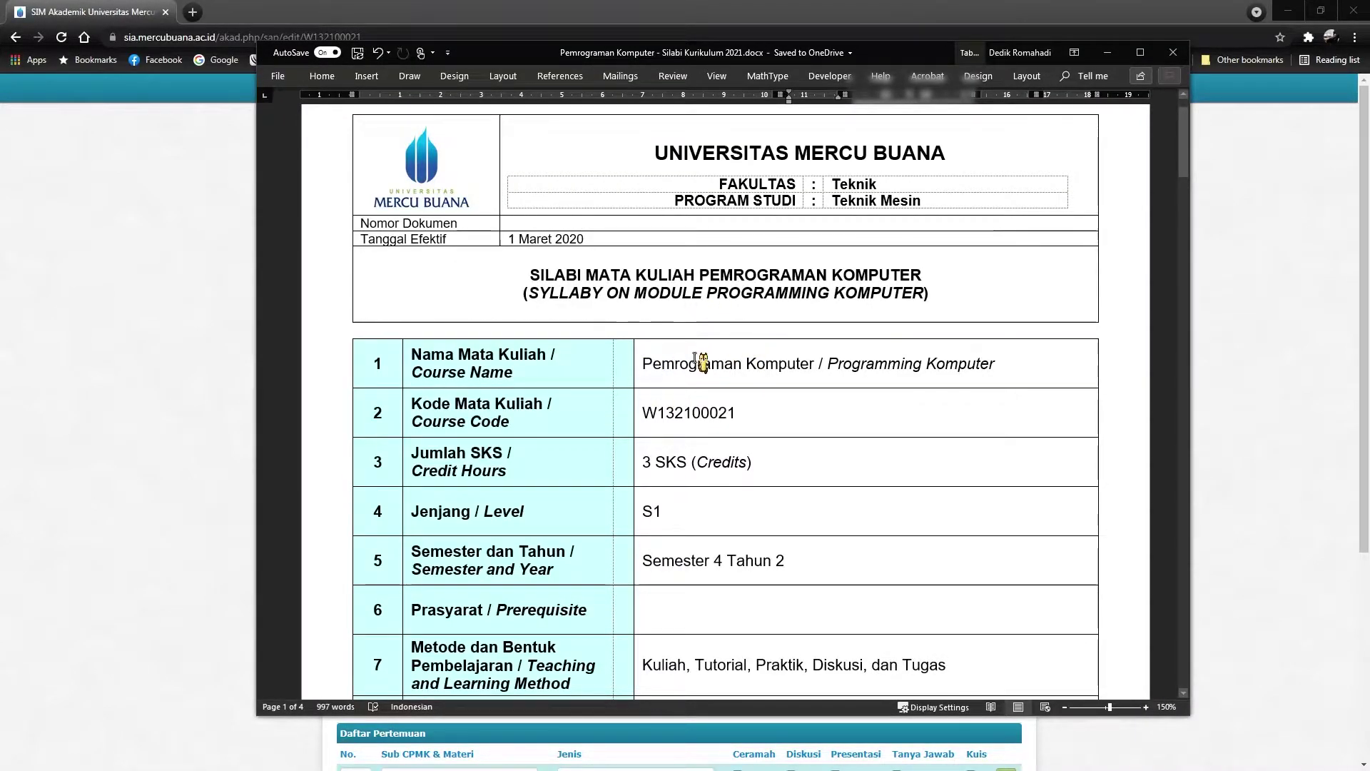
scroll(703, 360, "down", 15)
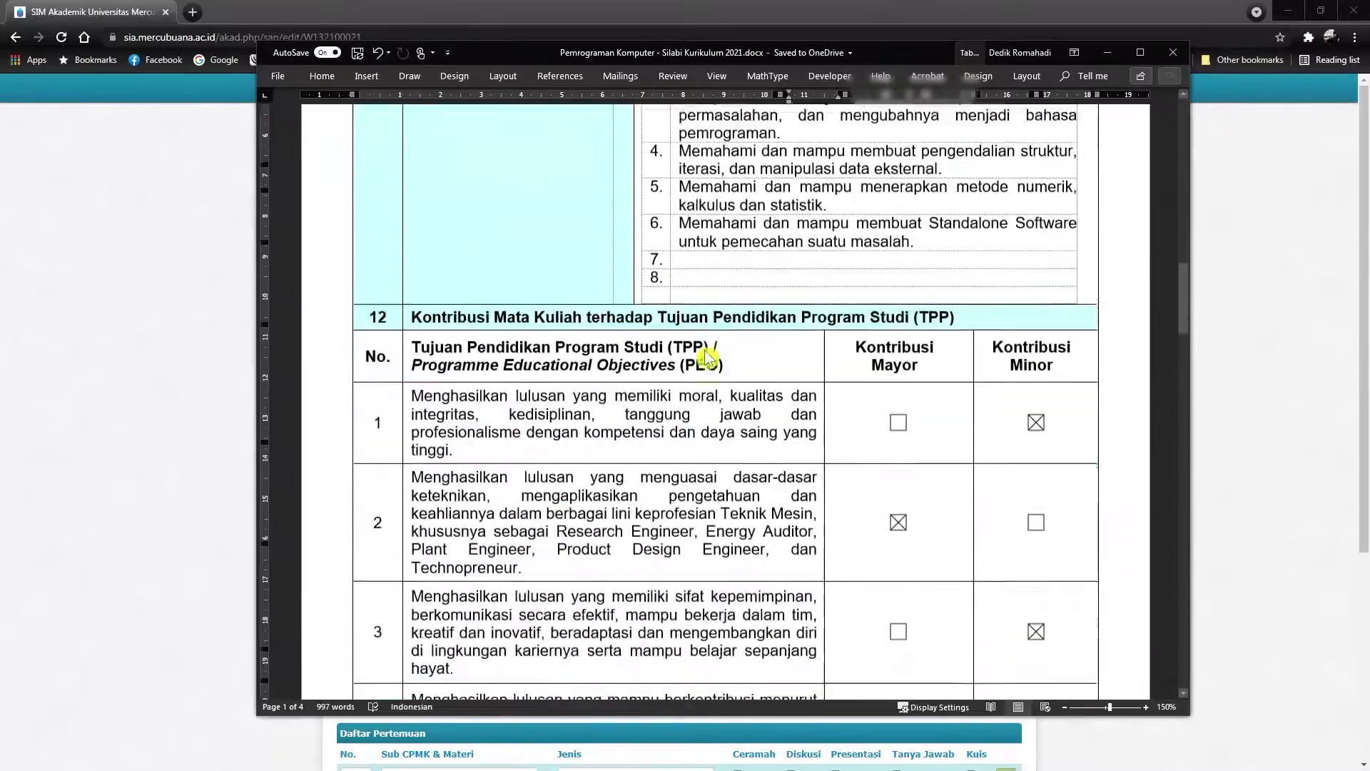
scroll(706, 358, "down", 20)
scroll(704, 349, "down", 20)
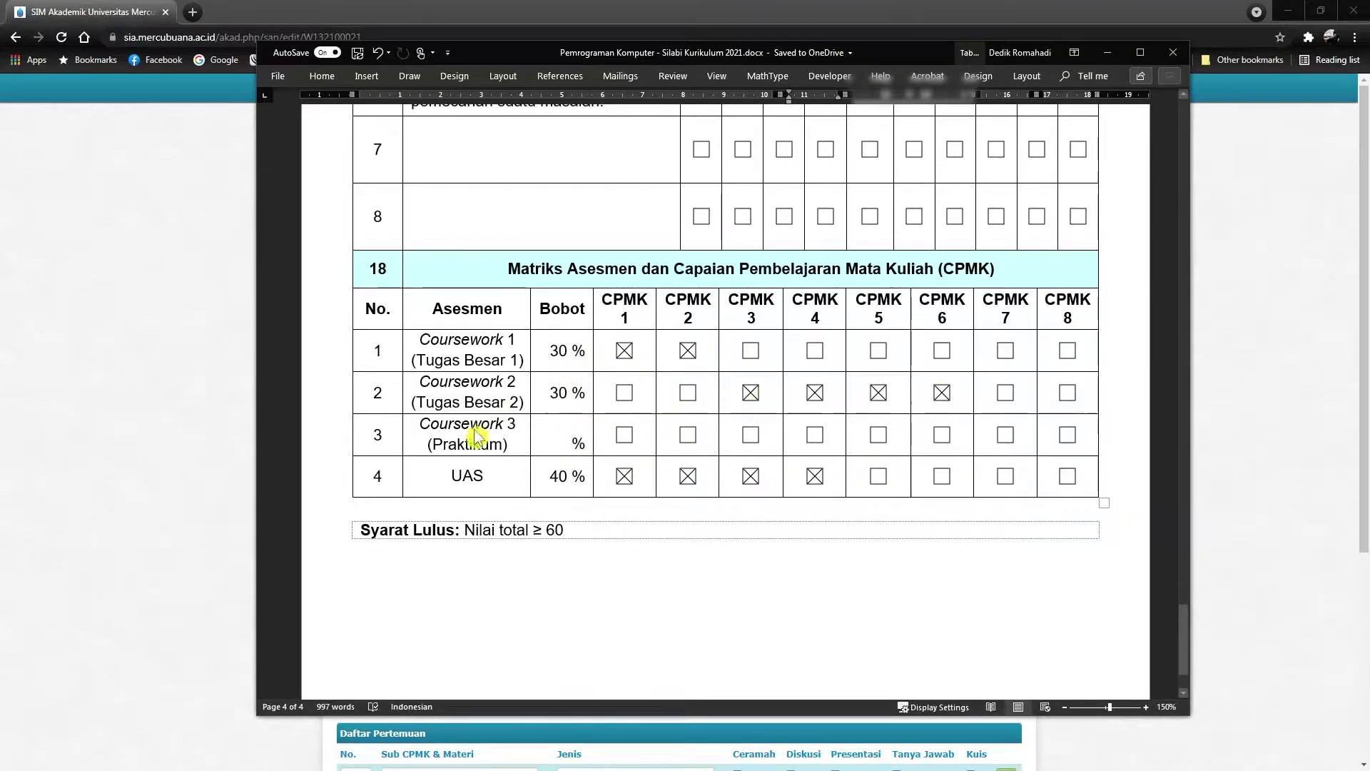
left_click(169, 426)
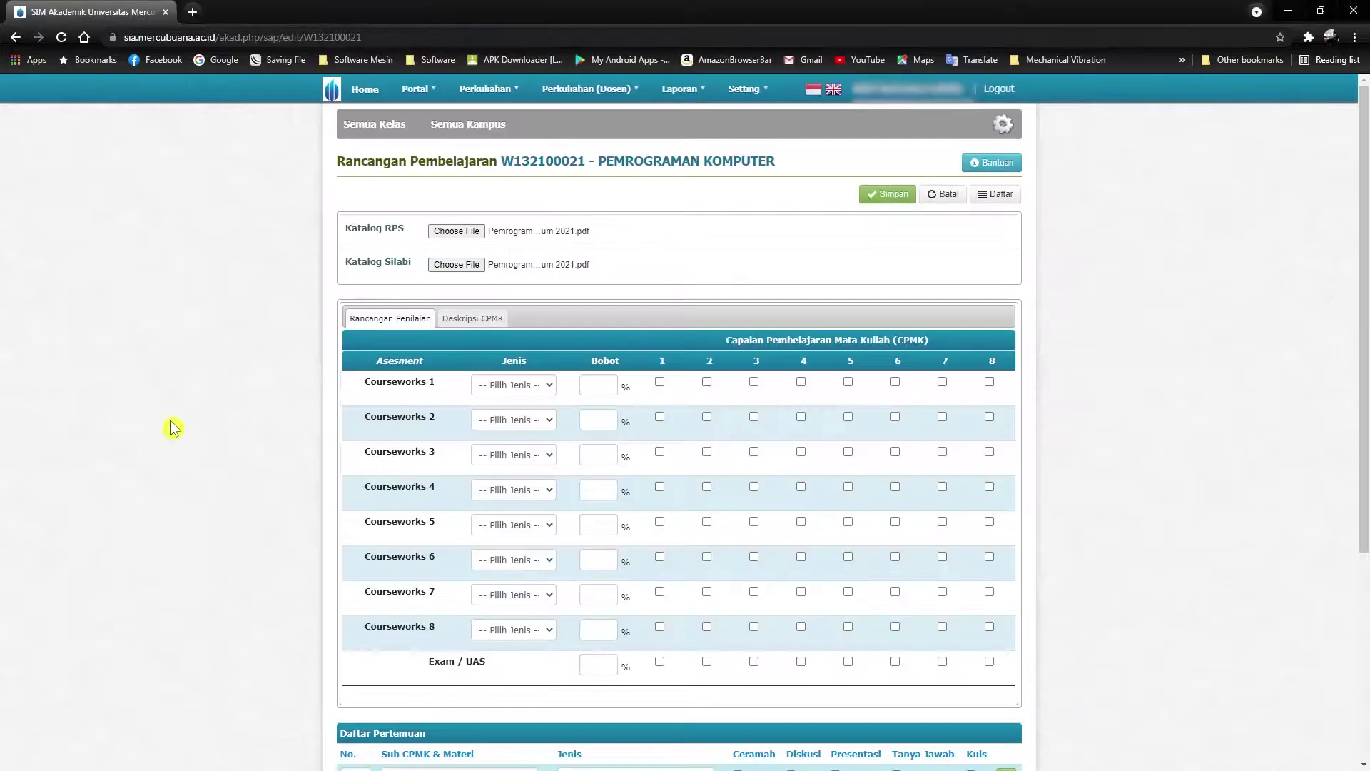
left_click(519, 386)
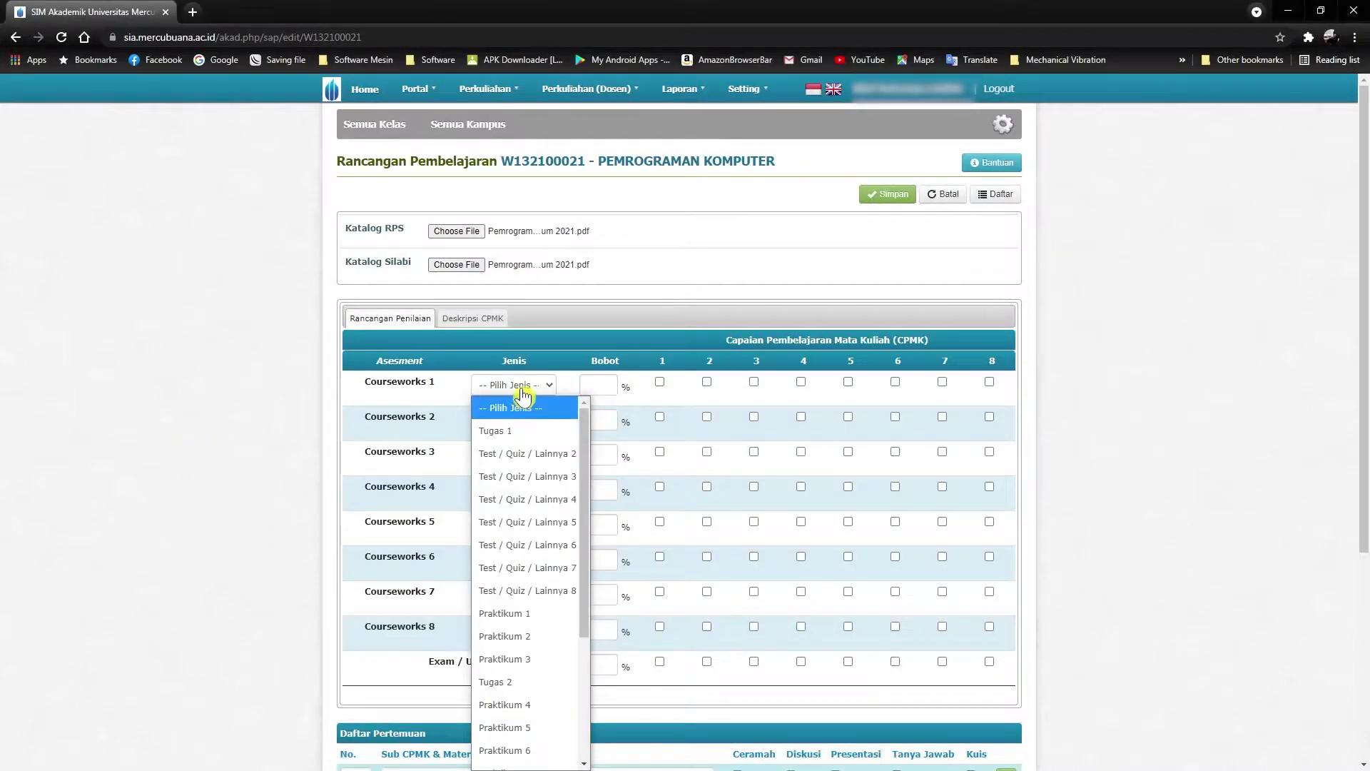
left_click(518, 429)
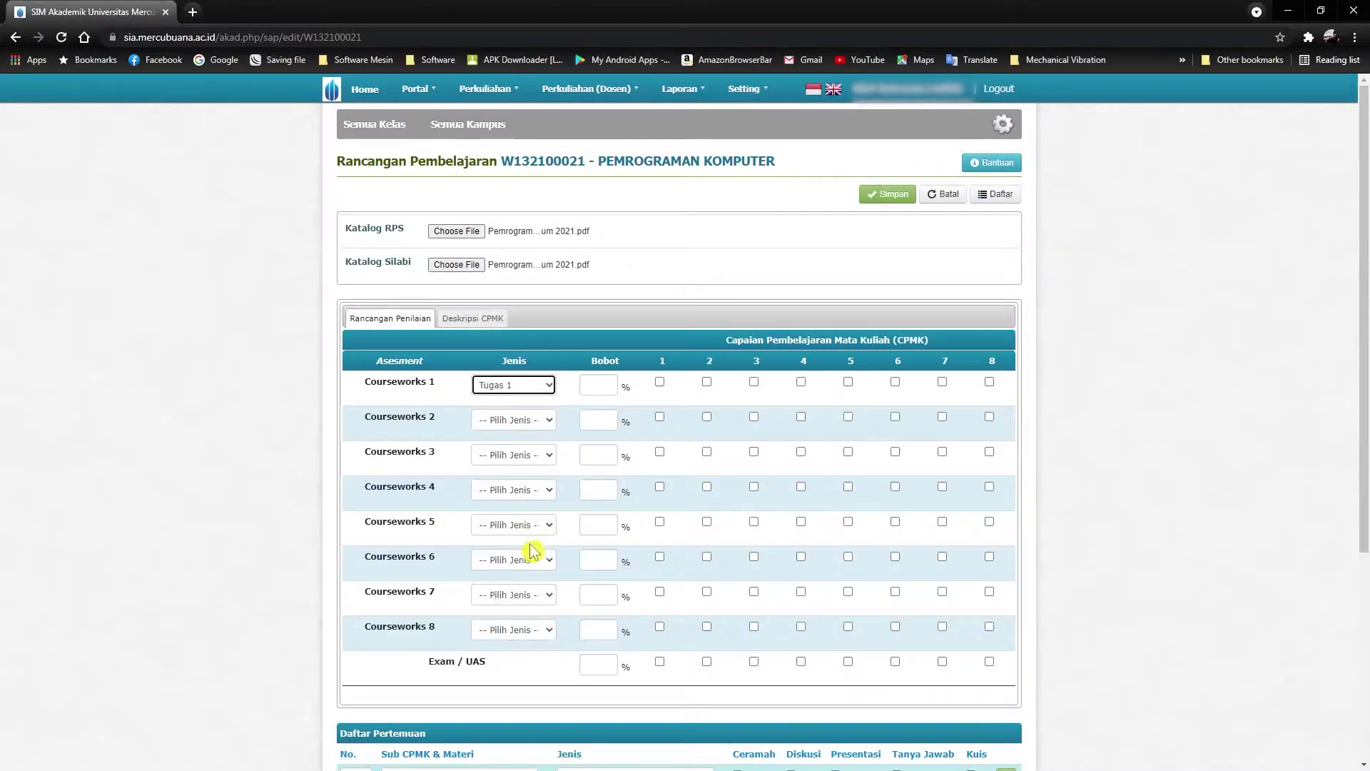
left_click(535, 427)
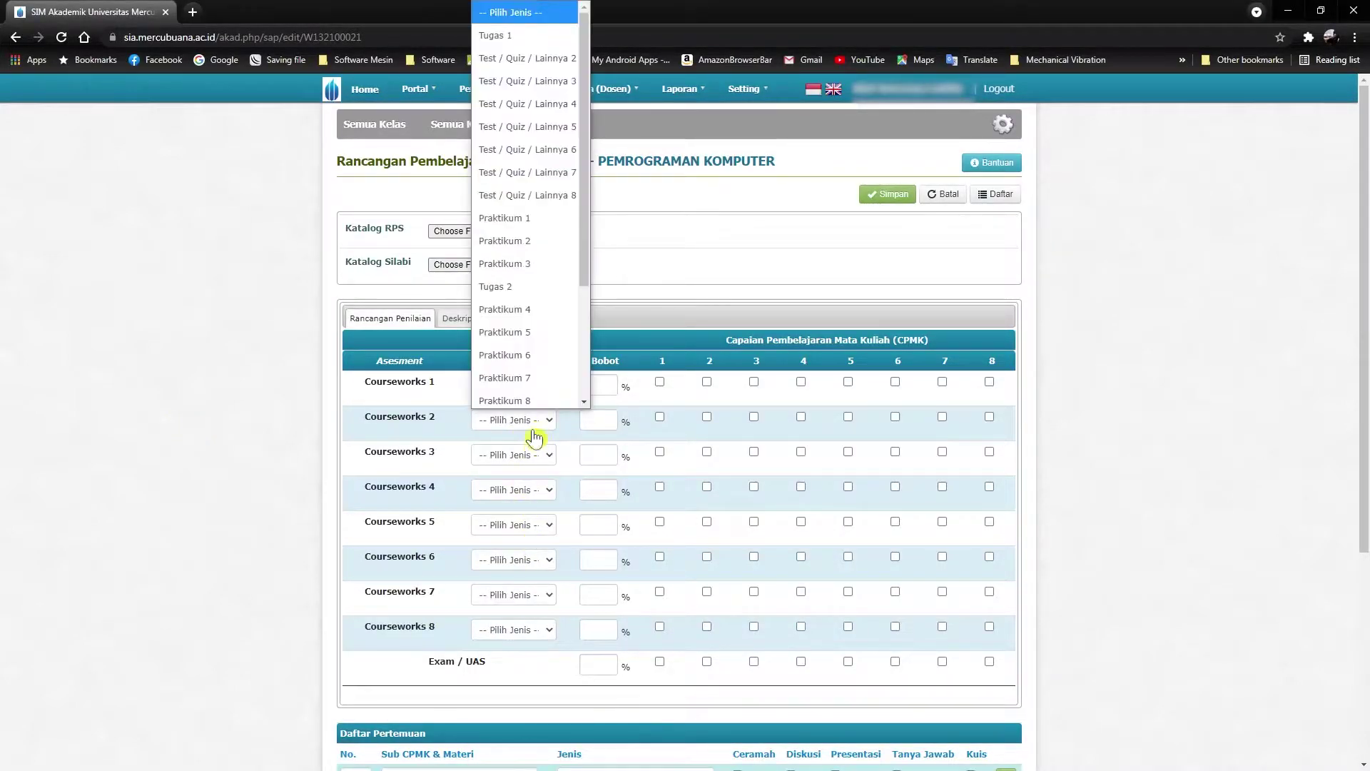
left_click(508, 286)
Step: Set the weights to 30% for Courseworks 1, 30% for Courseworks 2 and 40% for Exam / UAS
left_click(600, 388)
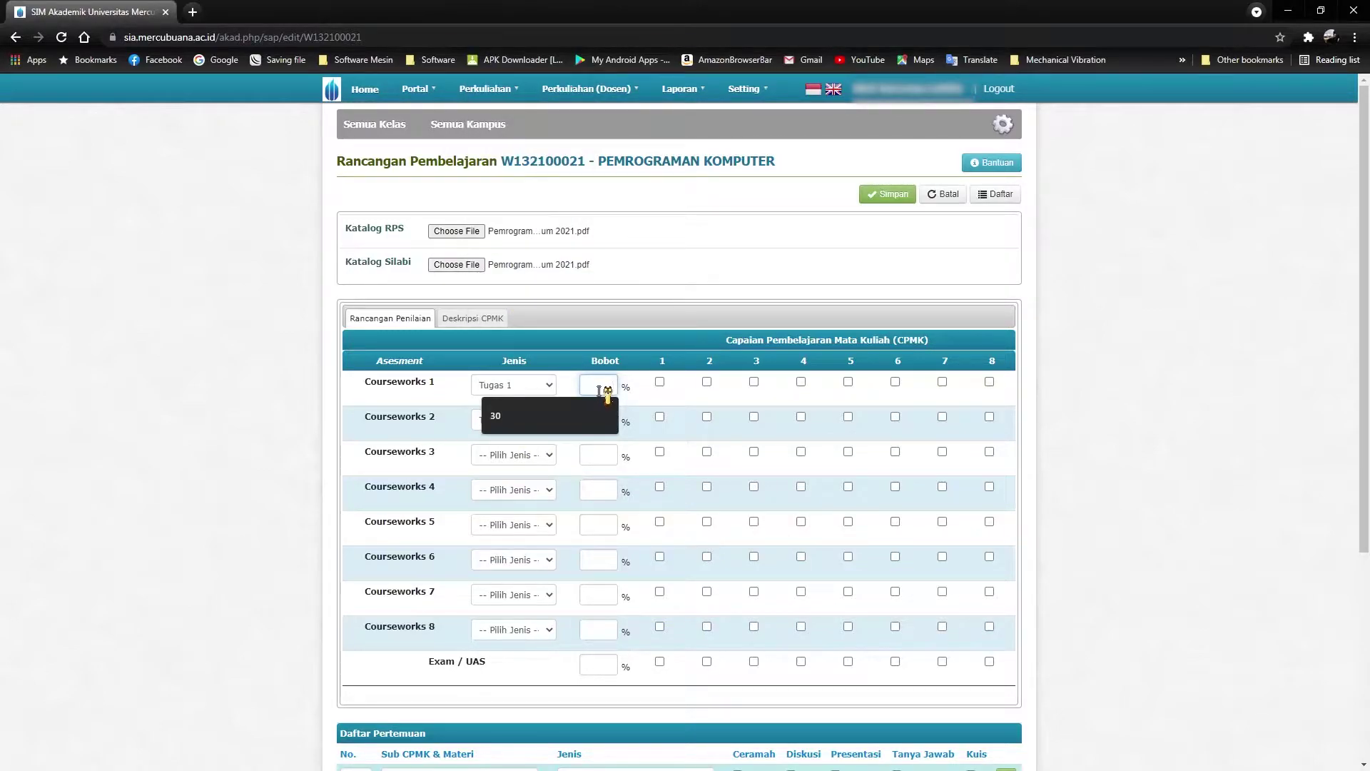
left_click(607, 415)
left_click(606, 421)
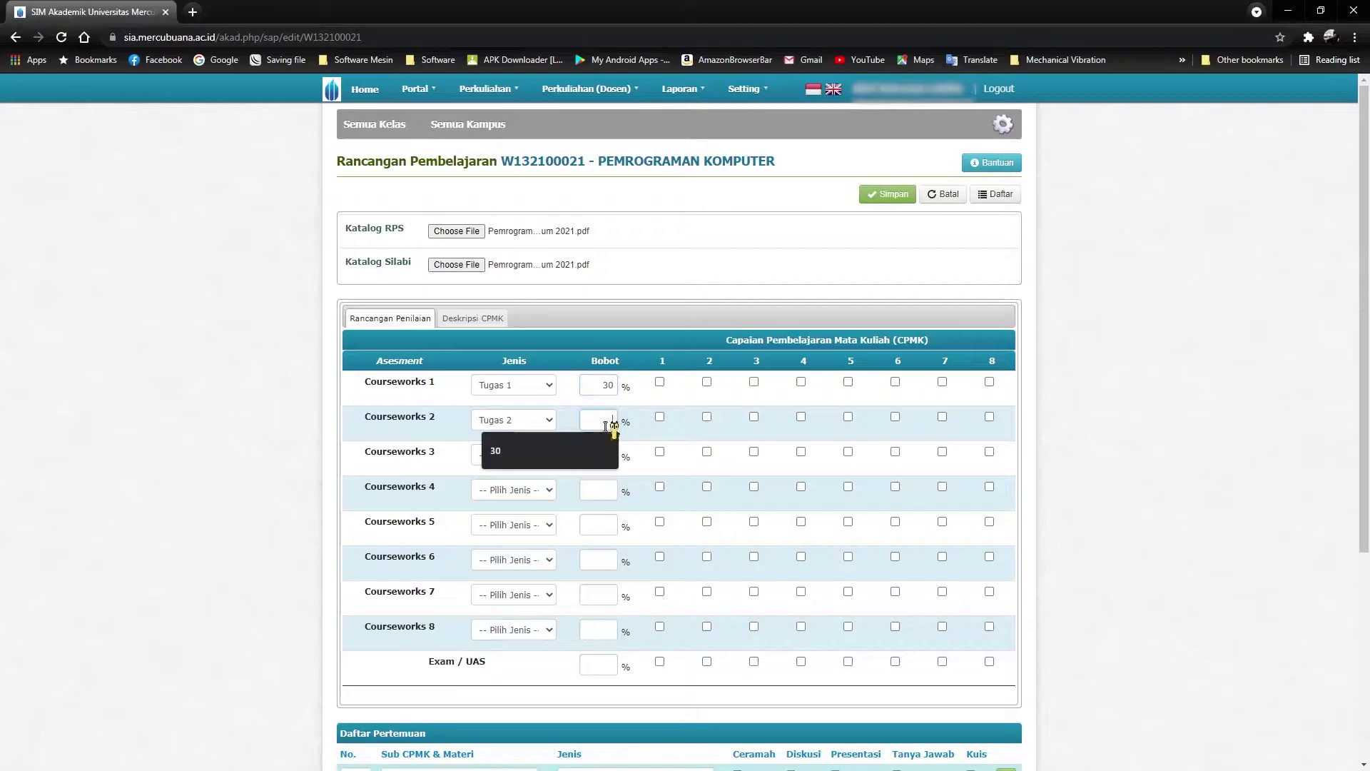
left_click(605, 448)
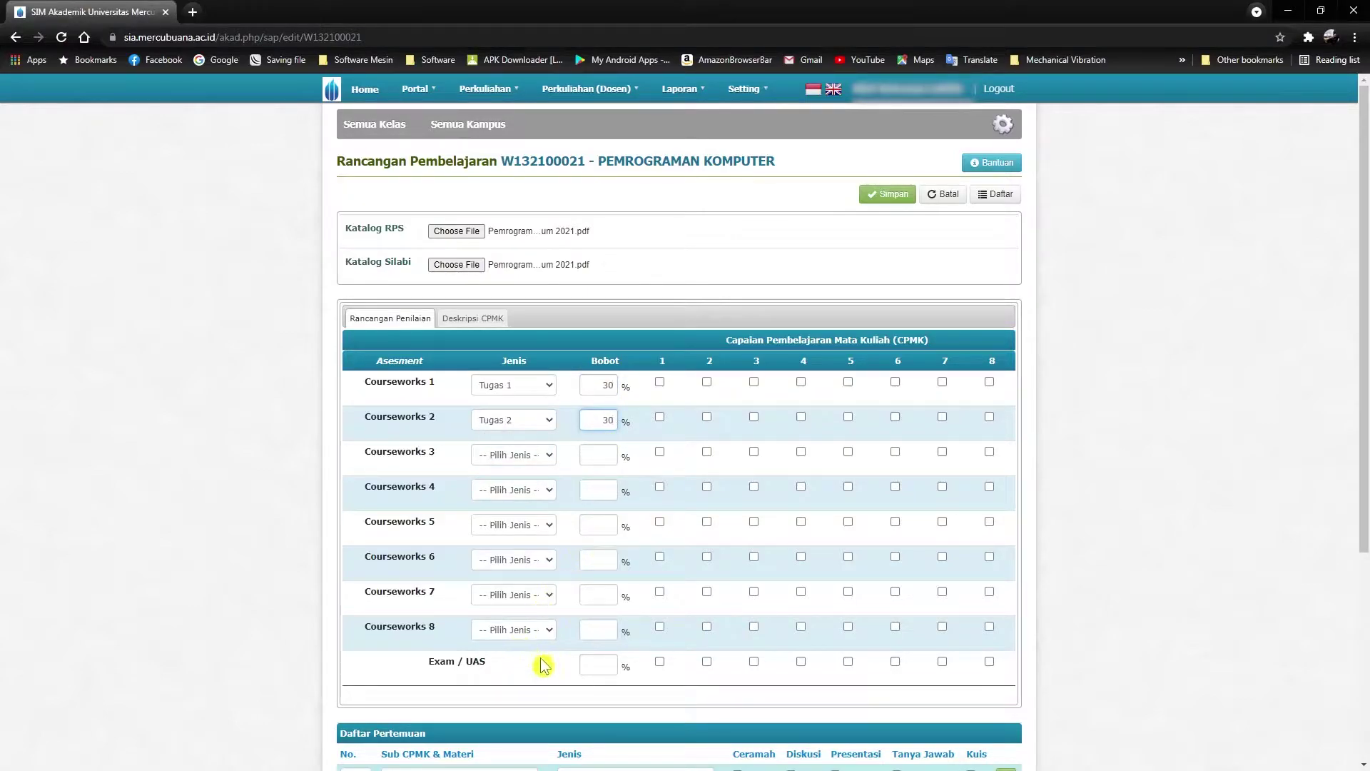
left_click(601, 667)
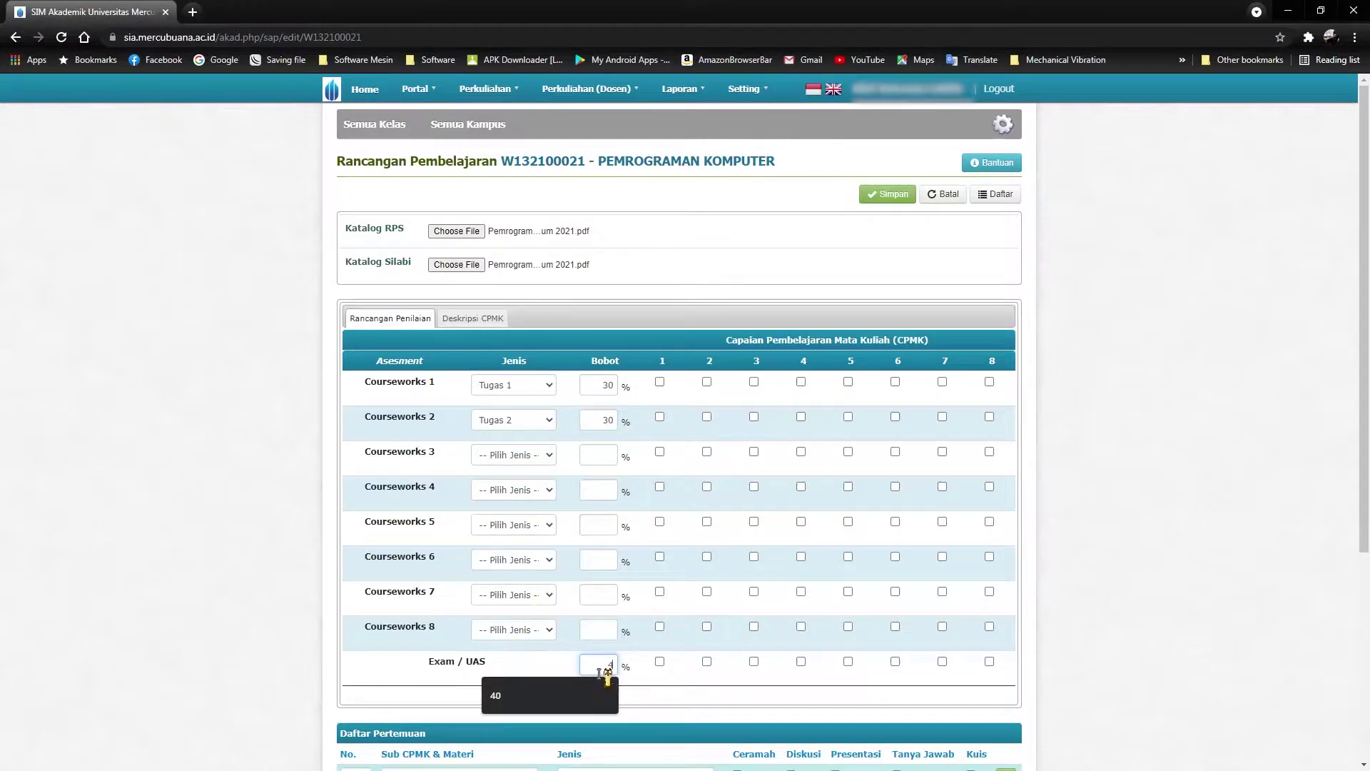
left_click(604, 686)
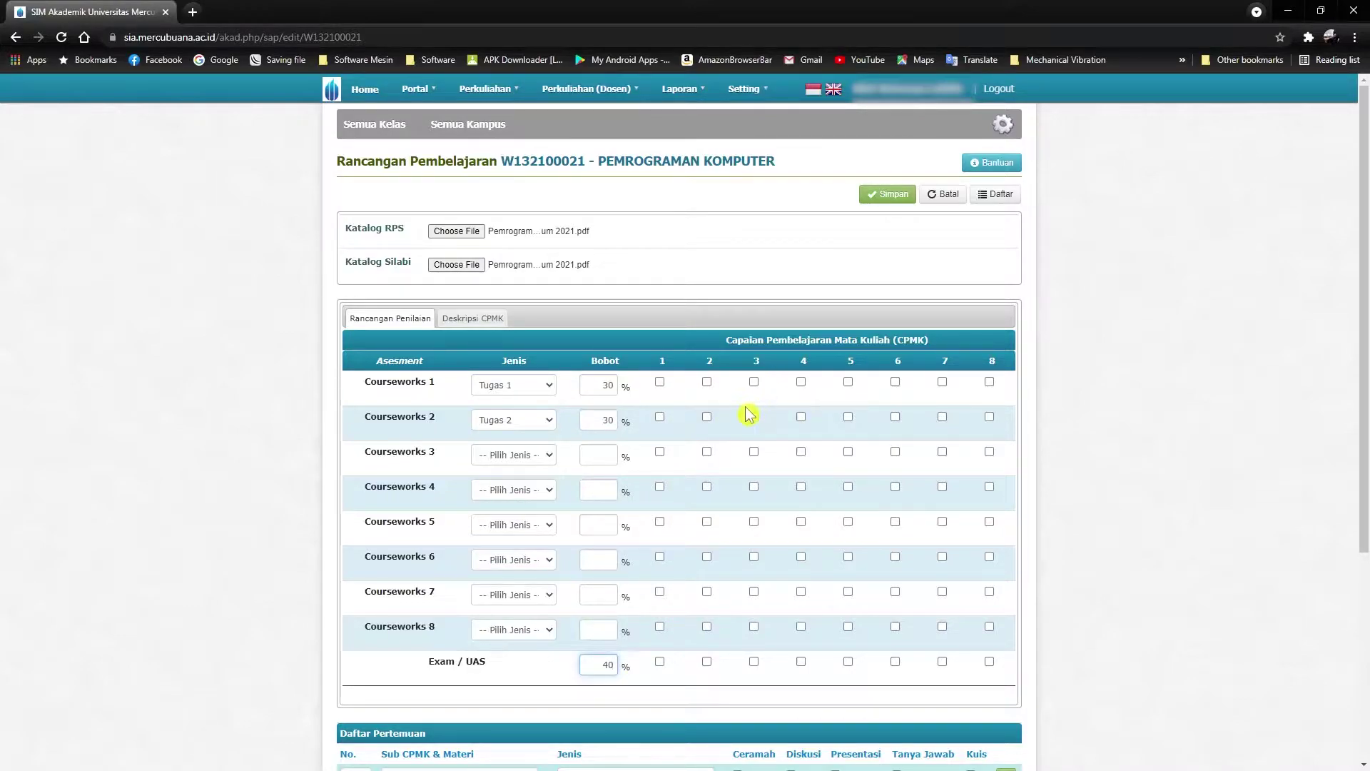
Step: Map Courseworks 1 to CPMK 1–2, Courseworks 2 to CPMK 3–6 and Exam / UAS to CPMK 1–4, following the syllabus matrix
key("alt+Tab")
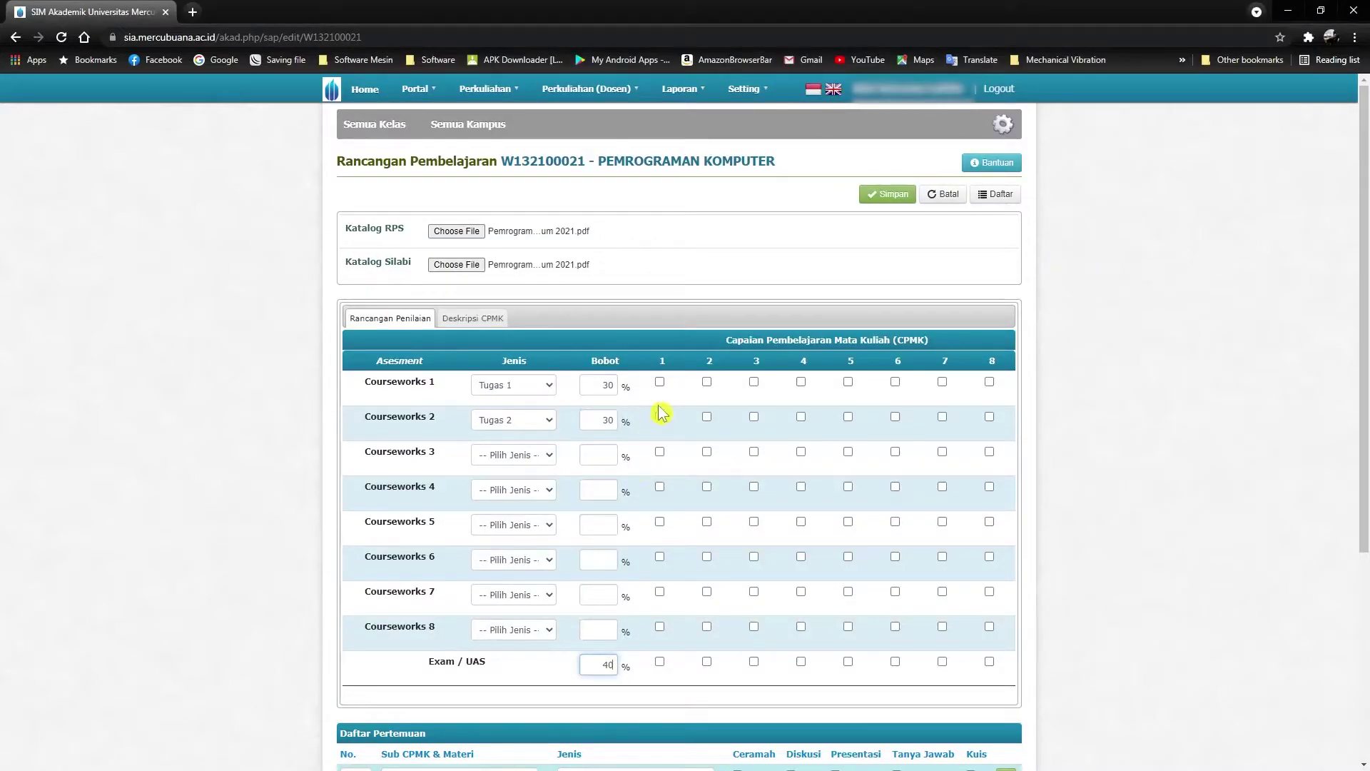
left_click(659, 382)
left_click(707, 382)
left_click(848, 416)
left_click(895, 416)
left_click(660, 662)
left_click(707, 661)
left_click(754, 662)
left_click(801, 662)
Step: Review the filled assessment plan and the entry fields of the Daftar Pertemuan meeting list
scroll(743, 564, "down", 1)
scroll(742, 563, "up", 1)
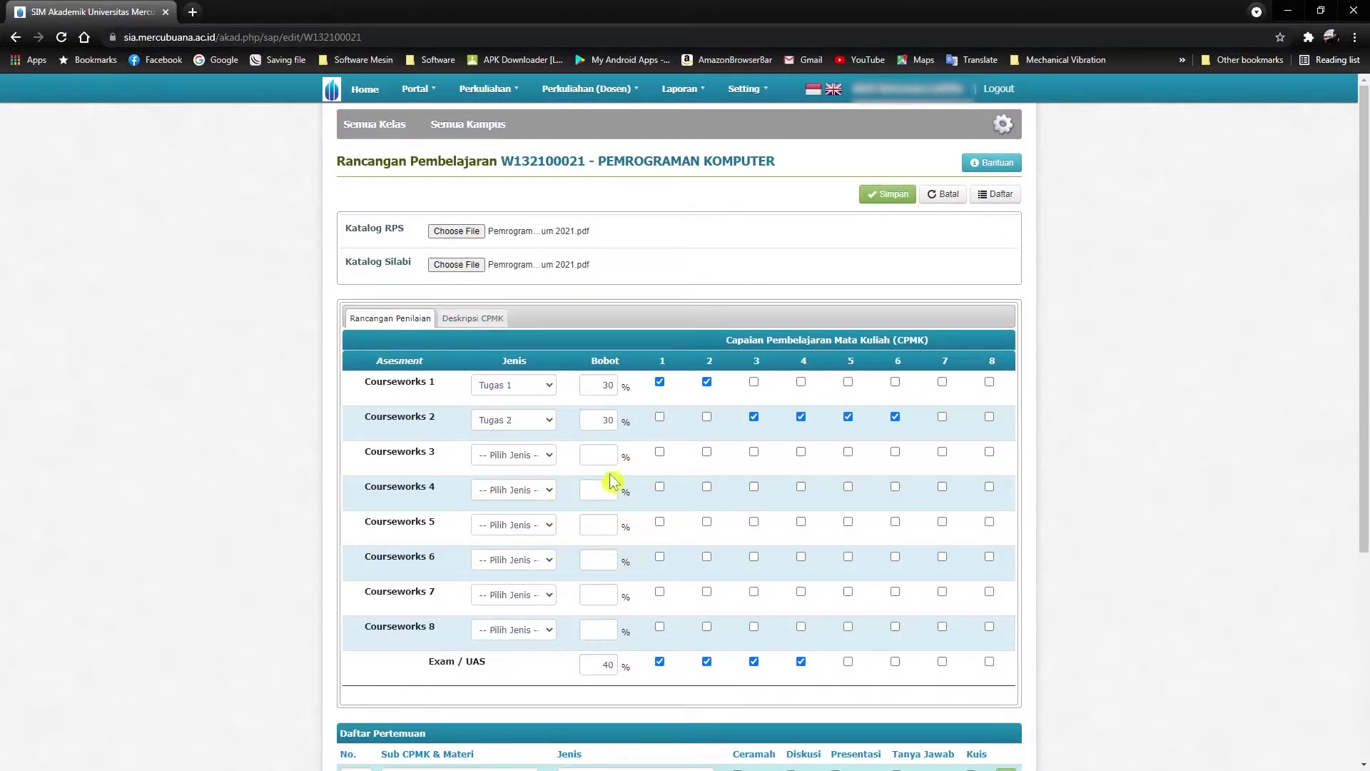
scroll(606, 452, "down", 2)
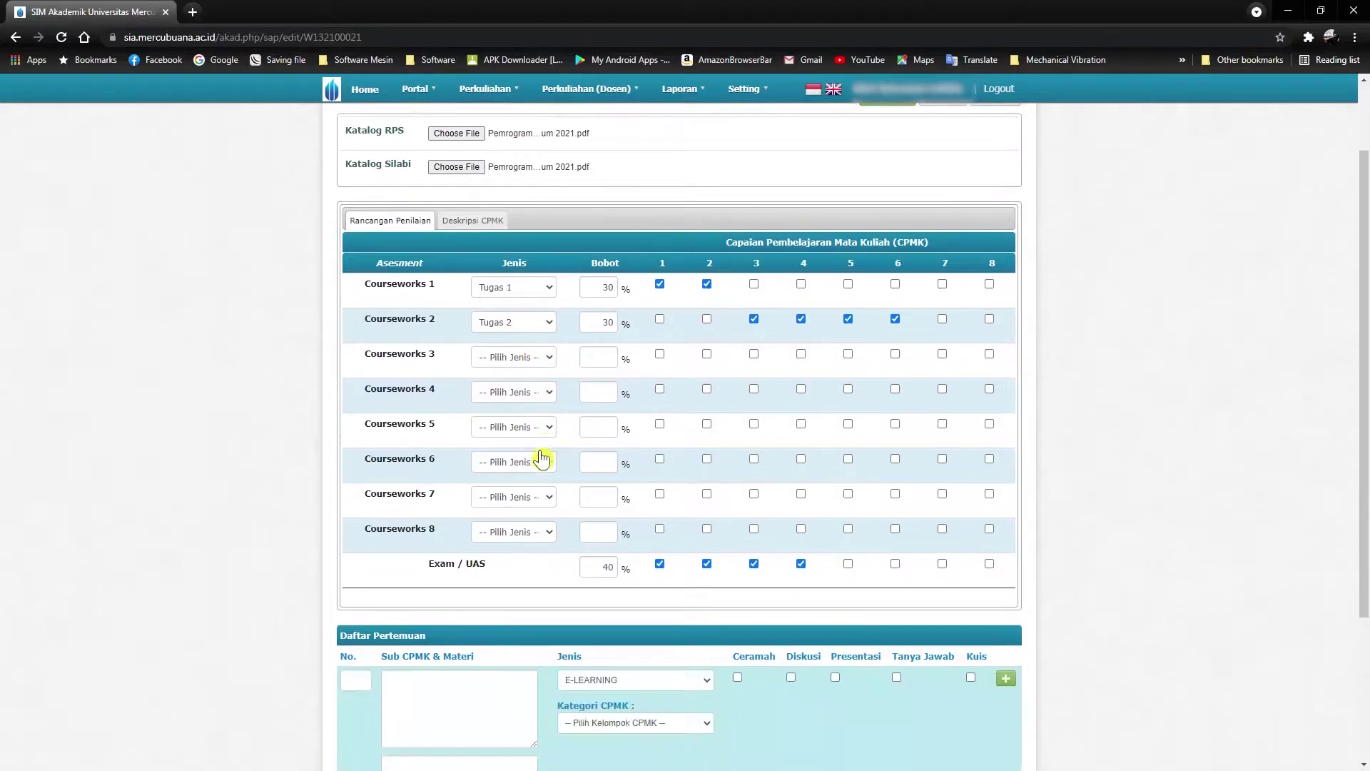
scroll(591, 453, "up", 2)
scroll(591, 452, "down", 3)
scroll(591, 453, "down", 1)
scroll(587, 452, "up", 3)
scroll(602, 459, "down", 3)
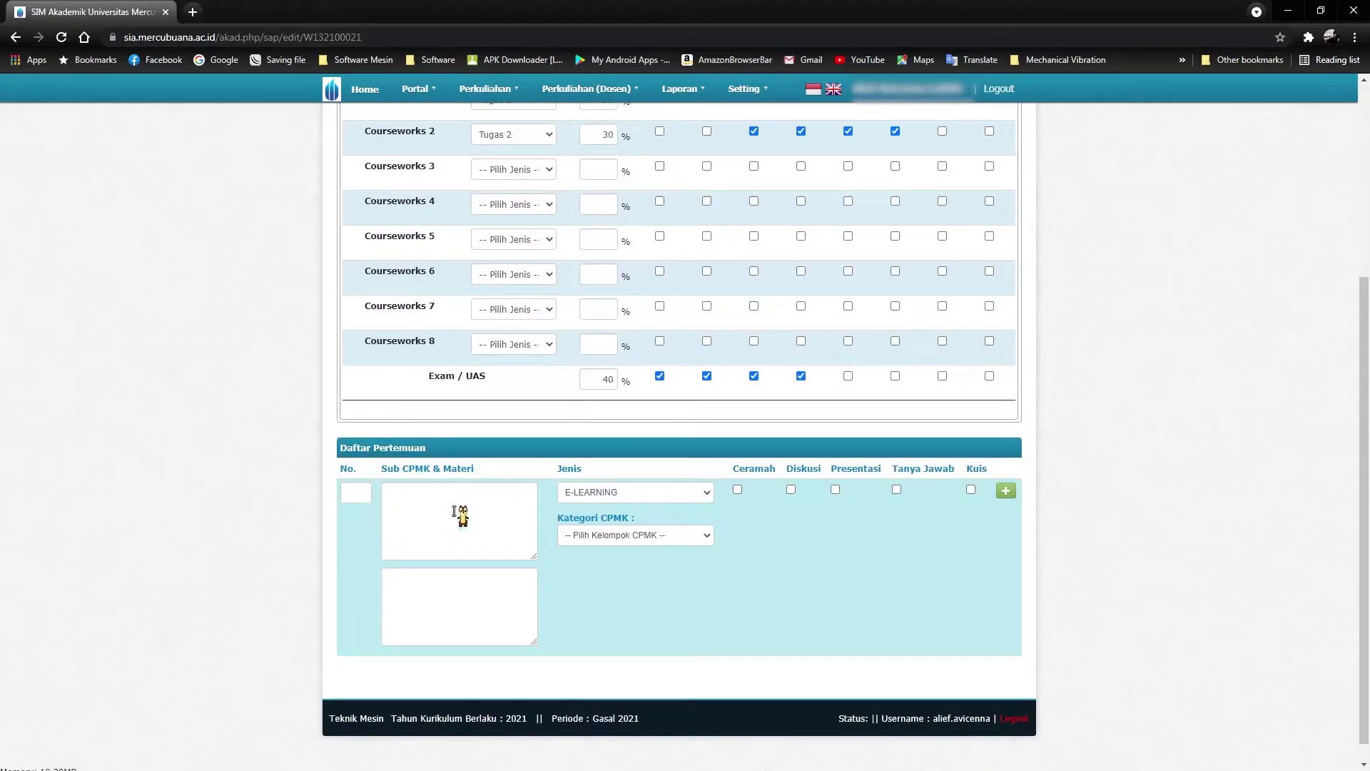
scroll(892, 528, "up", 1)
scroll(926, 503, "up", 3)
scroll(1009, 562, "down", 3)
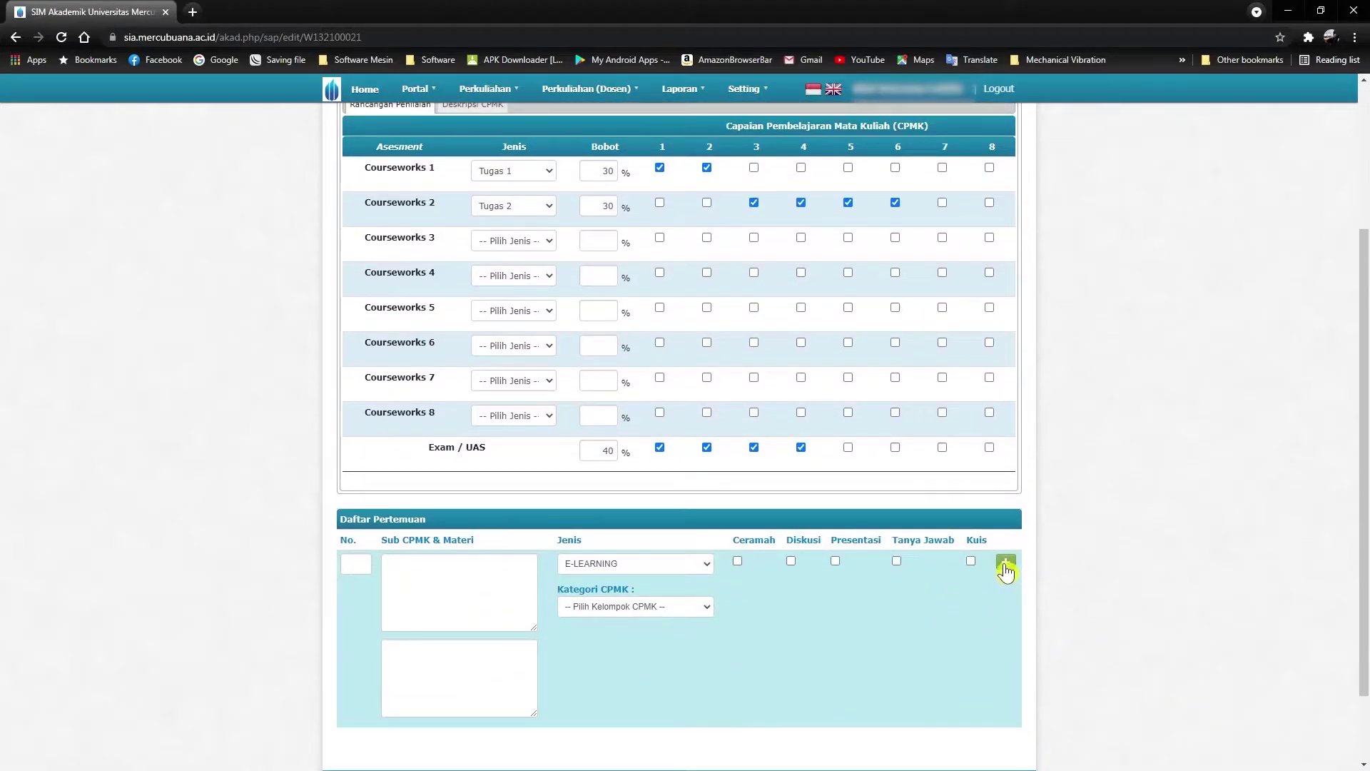
scroll(1004, 566, "up", 3)
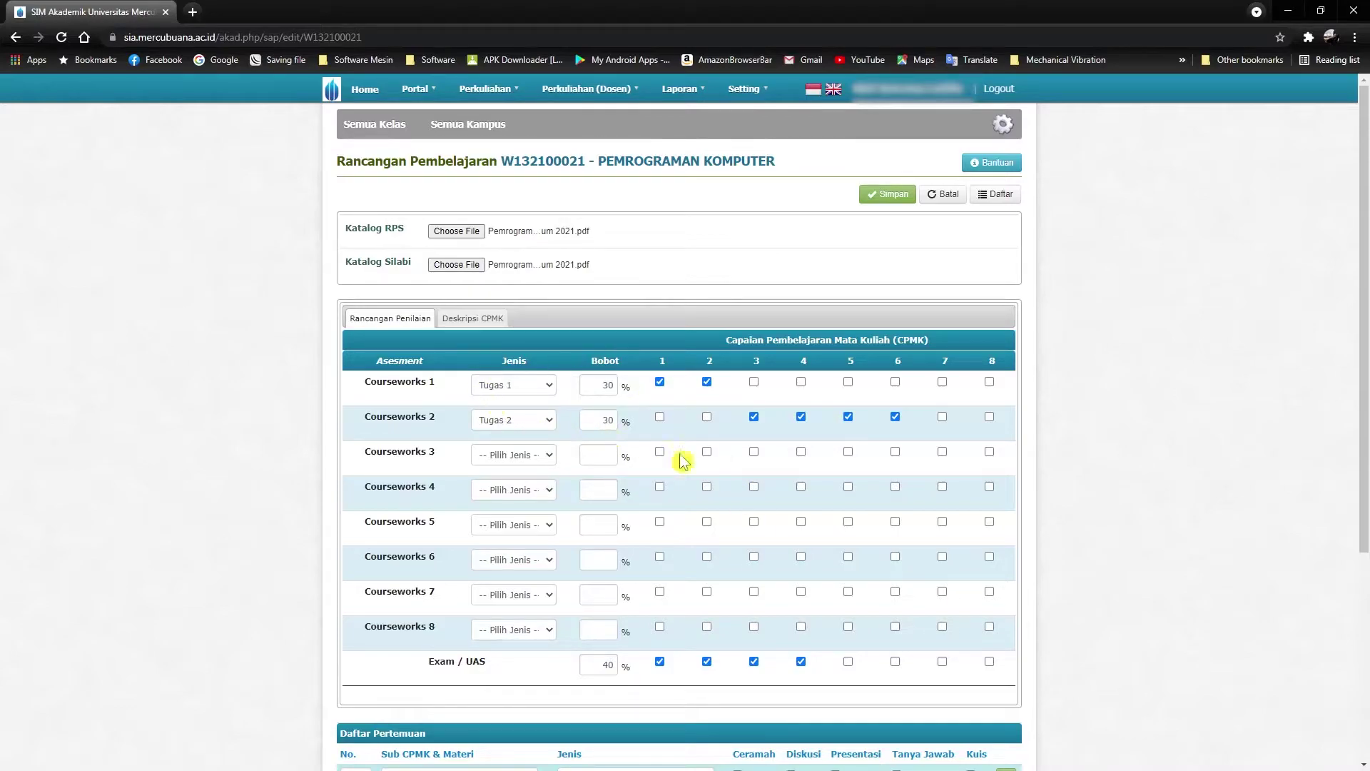
scroll(691, 500, "down", 2)
scroll(602, 425, "up", 2)
Step: Copy the course synopsis (Sinopsis Mata Kuliah) from the Word syllabus into Deskripsi Matakuliah of the portal's CPMK descriptions
left_click(475, 318)
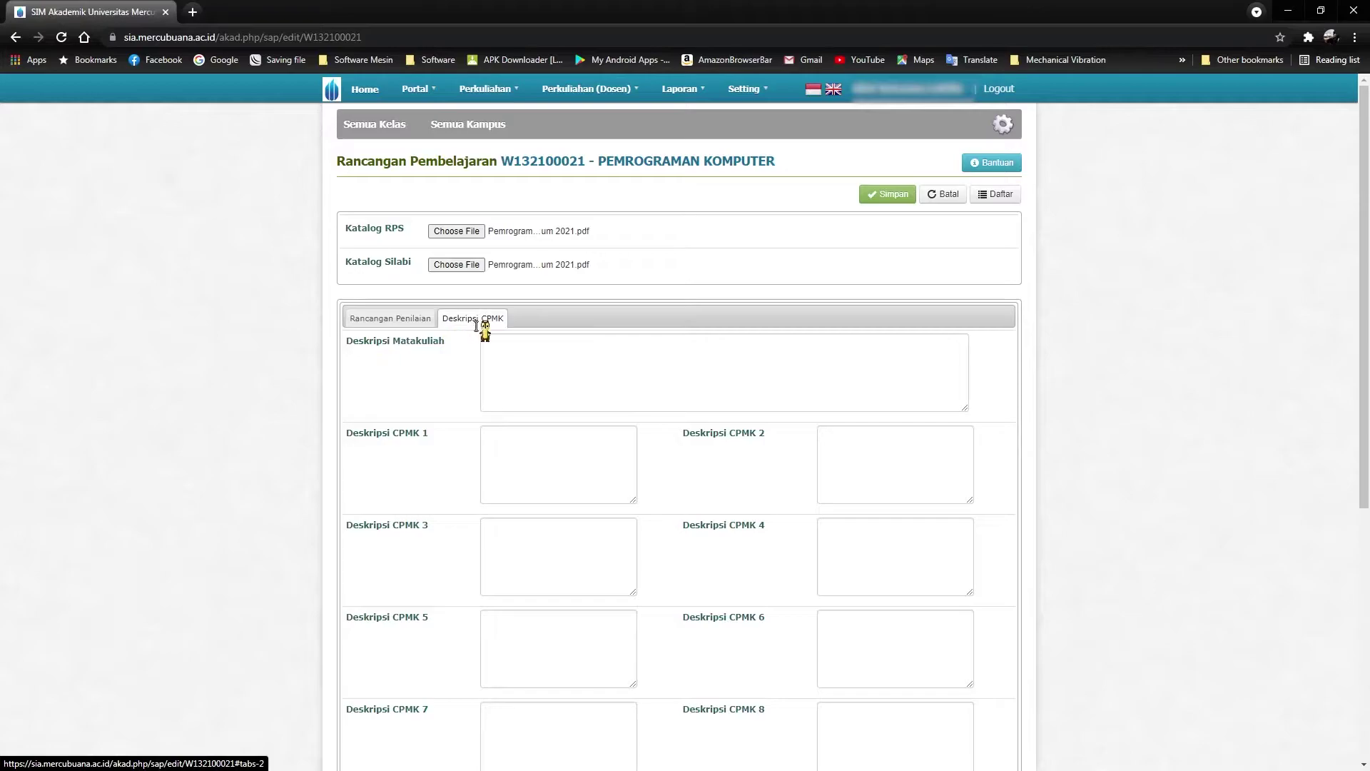
left_click(478, 322)
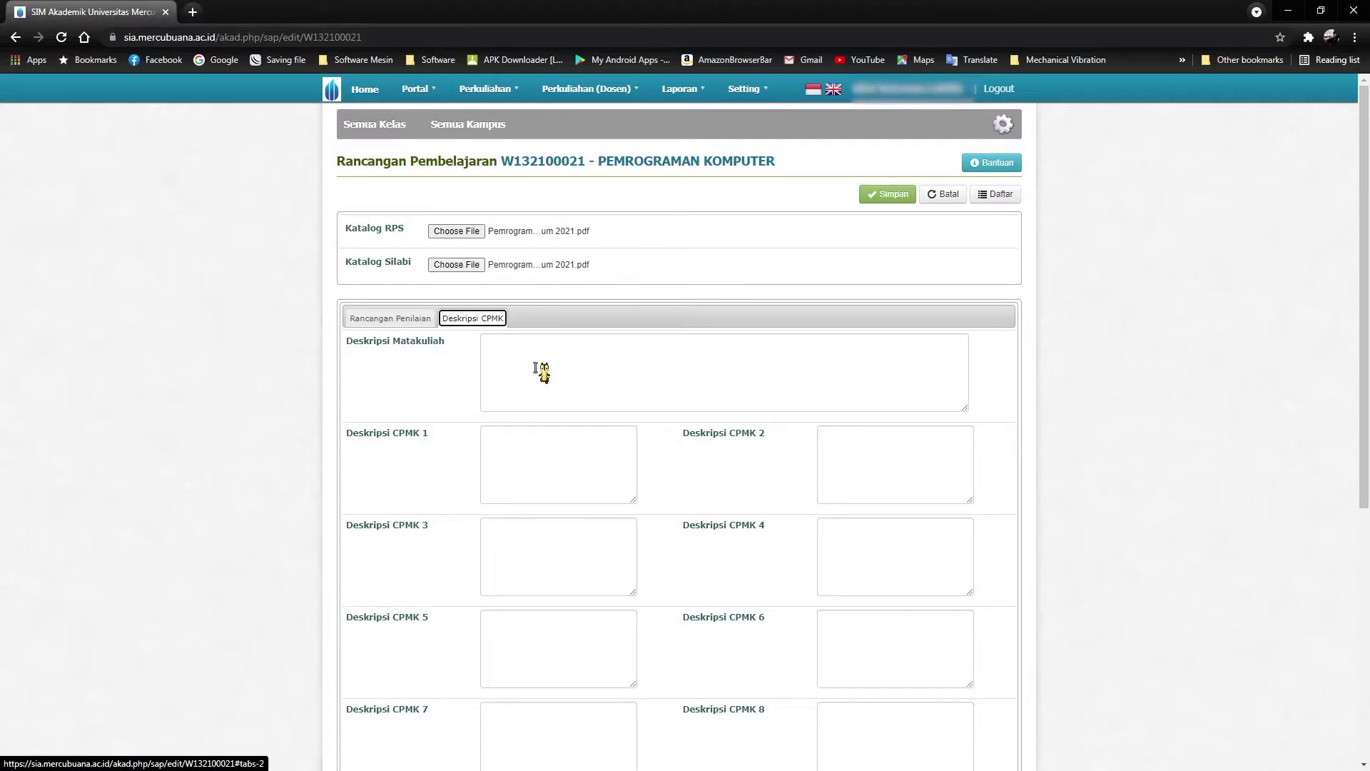
key("alt+Tab")
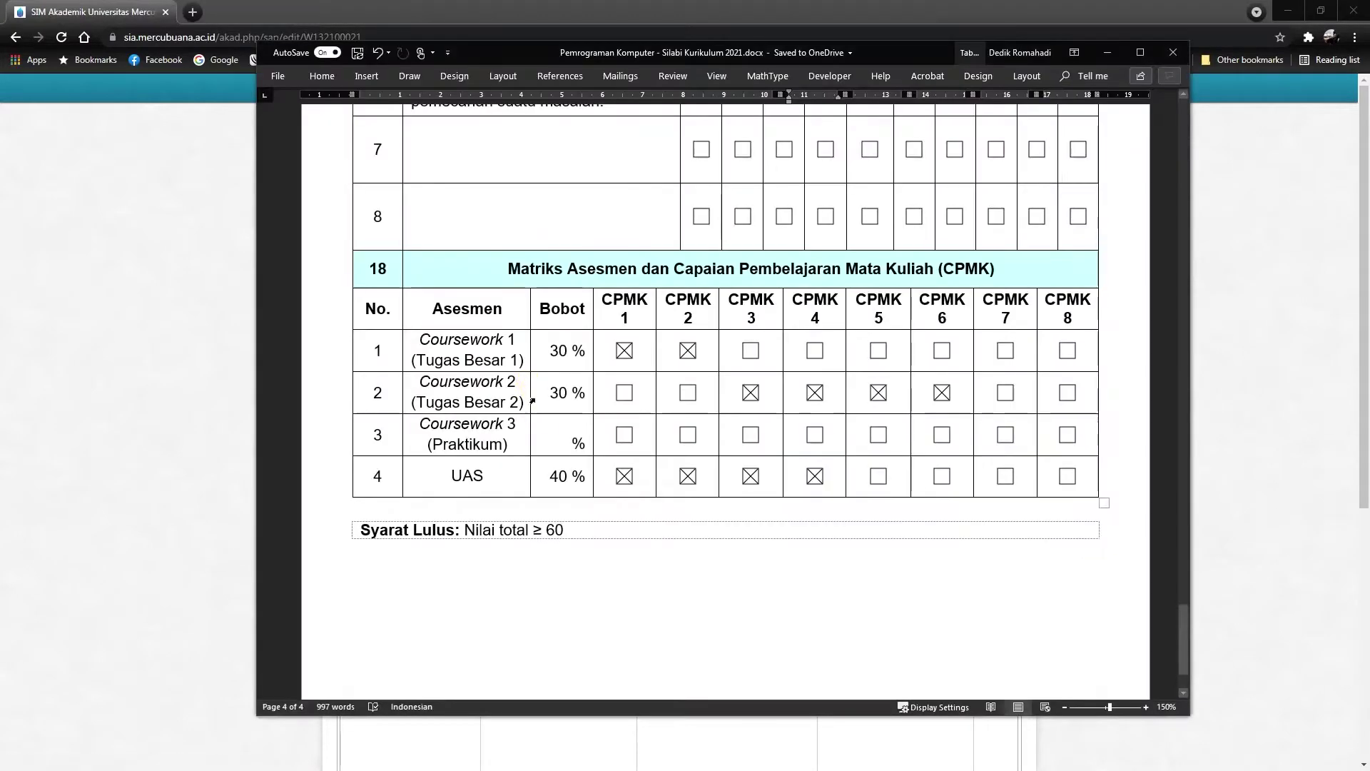
scroll(569, 434, "up", 10)
scroll(574, 431, "up", 20)
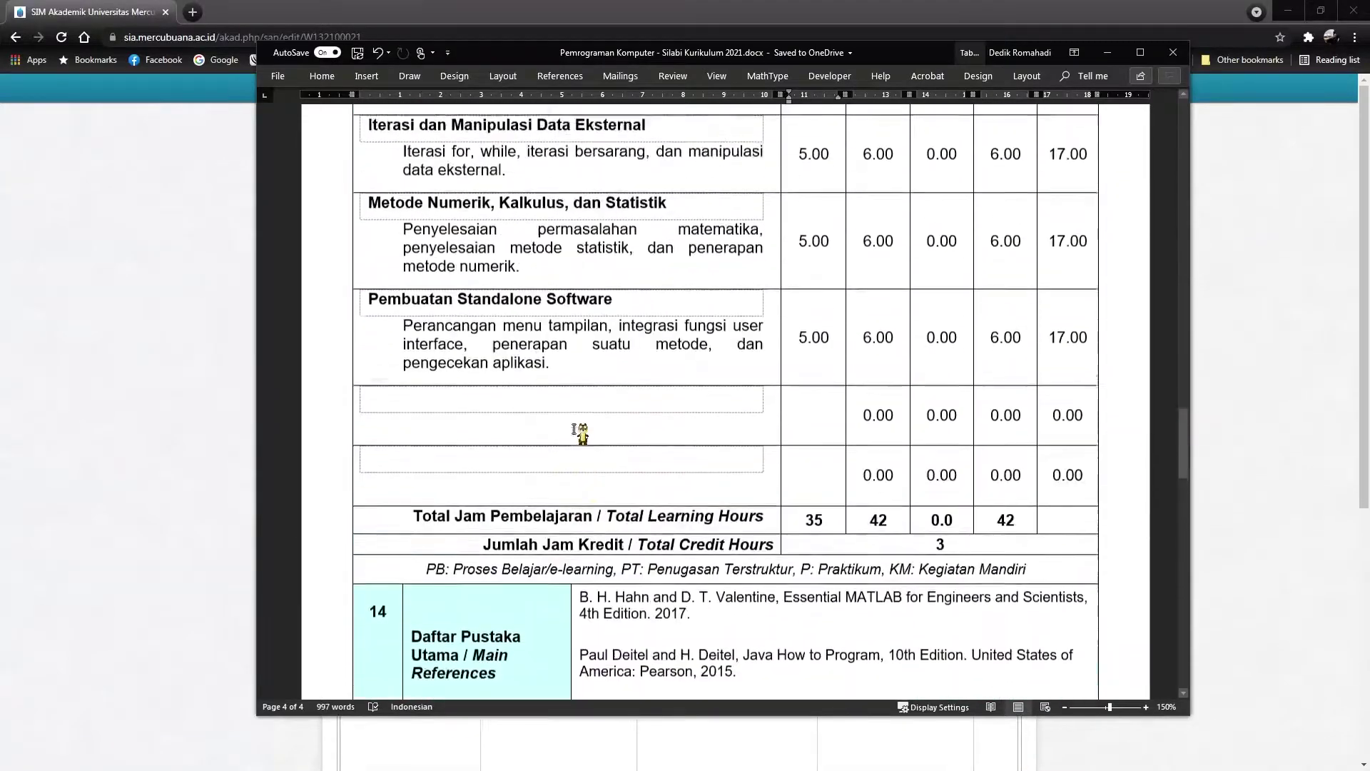
scroll(578, 432, "up", 20)
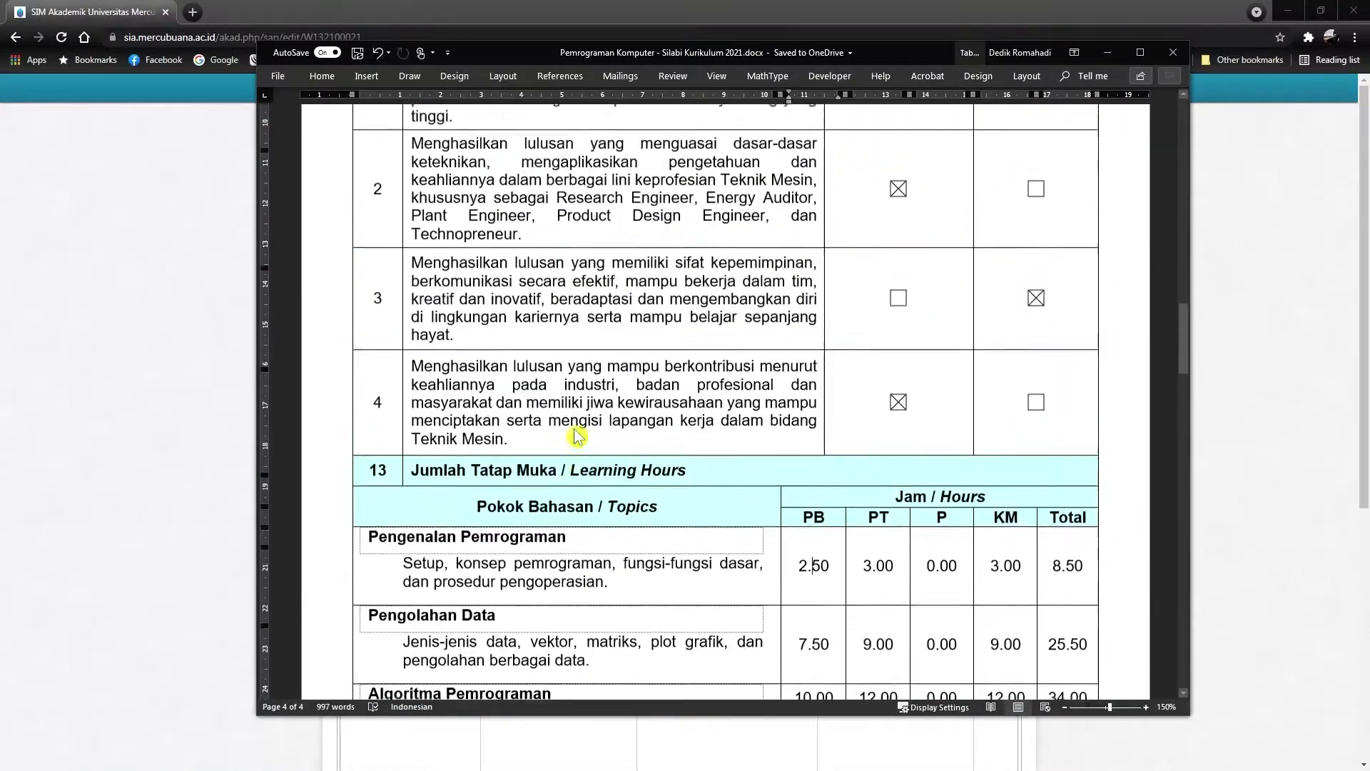
scroll(579, 437, "up", 10)
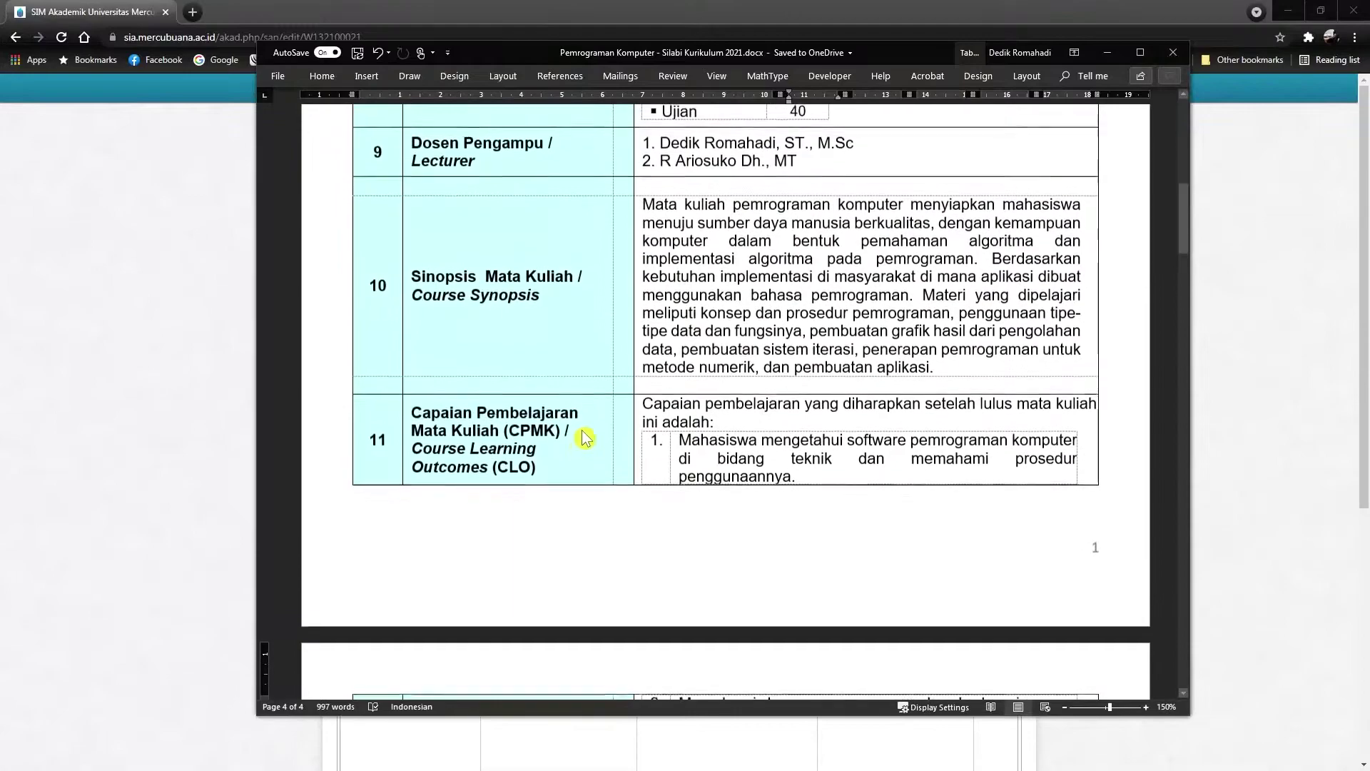
triple_click(652, 207)
key("ctrl+c")
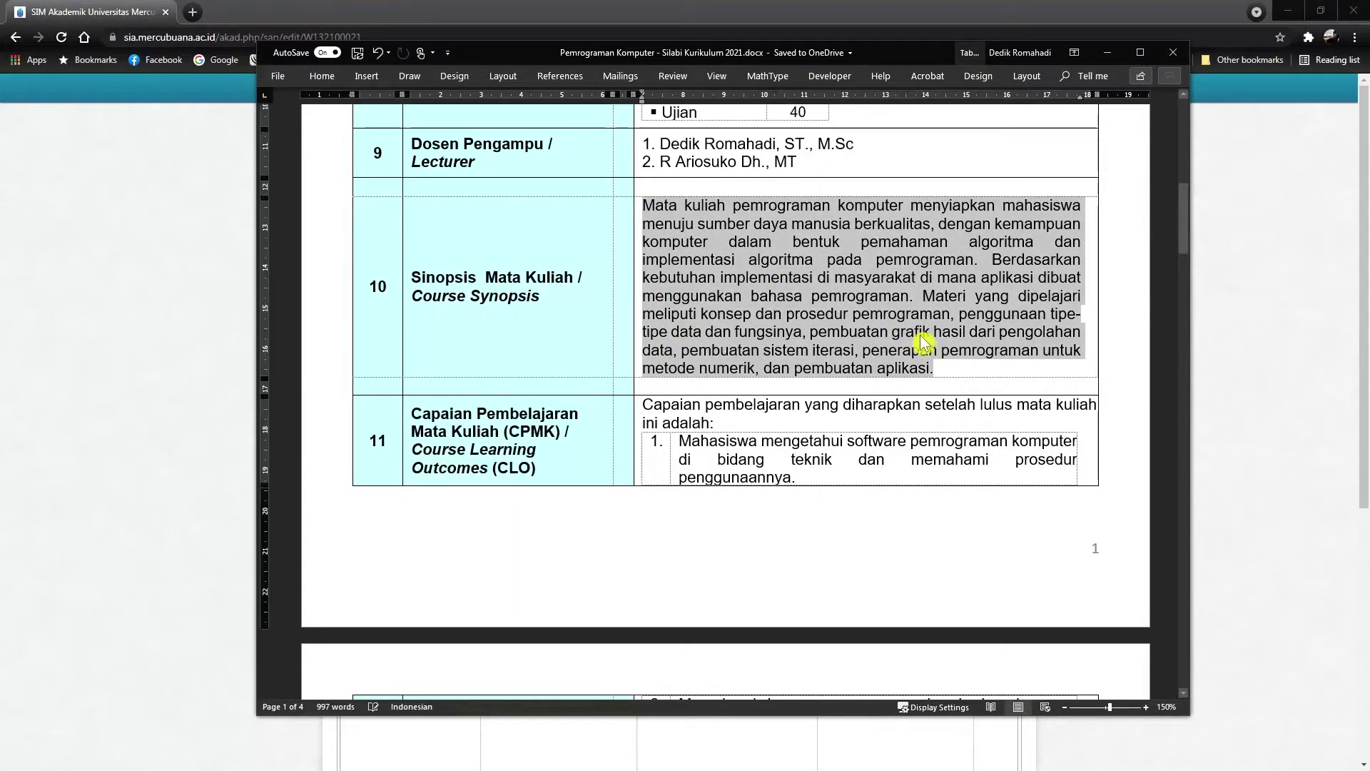
key("alt+Tab")
left_click(583, 382)
key("ctrl+v")
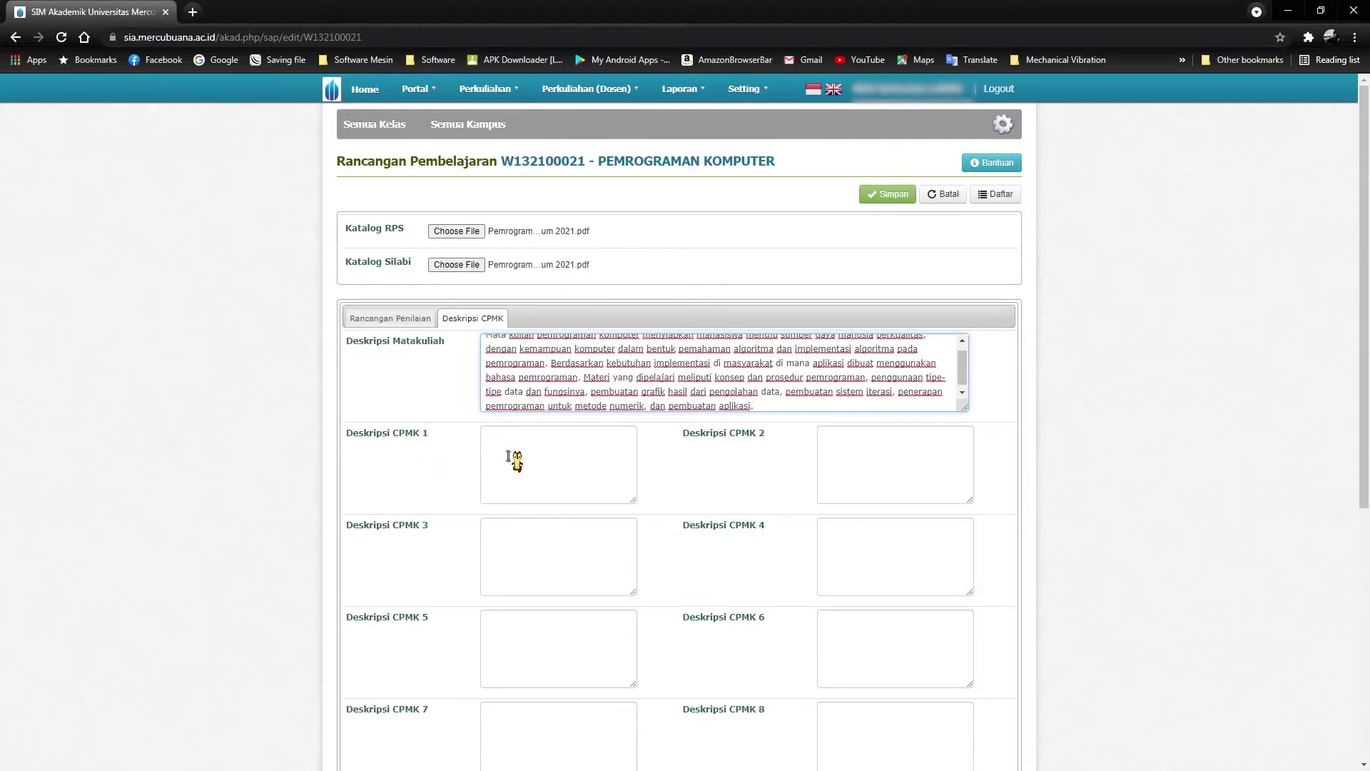
Step: Copy learning outcome 1 from the Word syllabus, "Mahasiswa mengetahui software pemrograman komputer…", into Deskripsi CPMK 1 in the portal
key("alt+Tab")
scroll(692, 500, "down", 2)
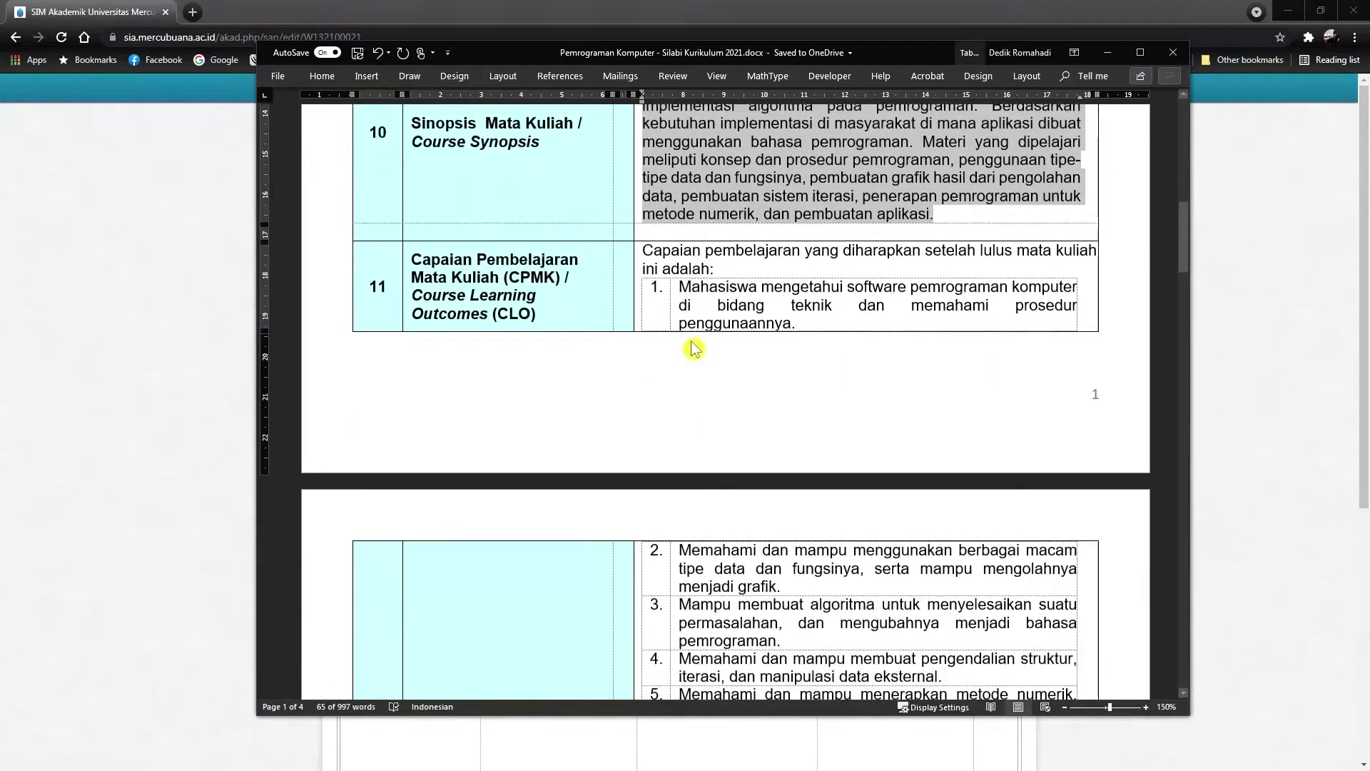
left_click_drag(683, 288, 794, 328)
key("ctrl+c")
left_click(1215, 363)
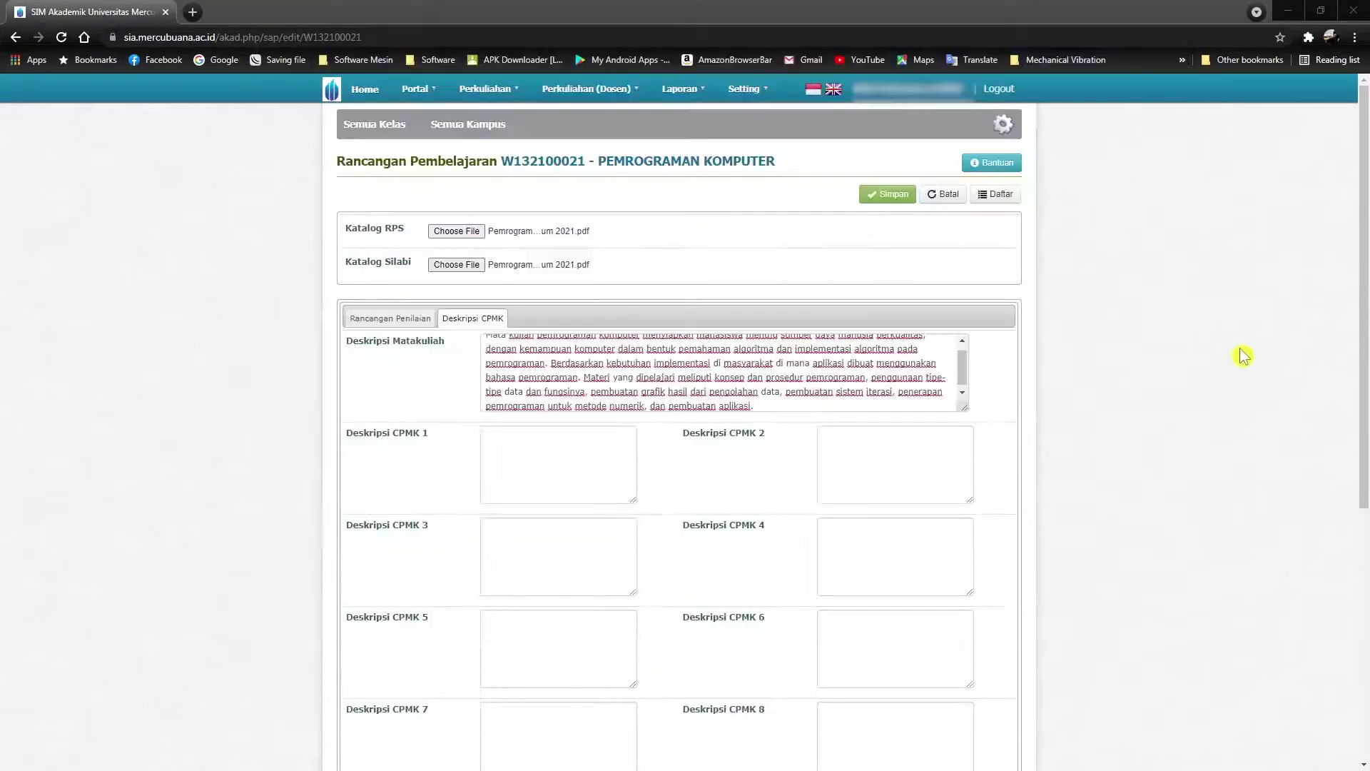
left_click(578, 465)
key("ctrl+v")
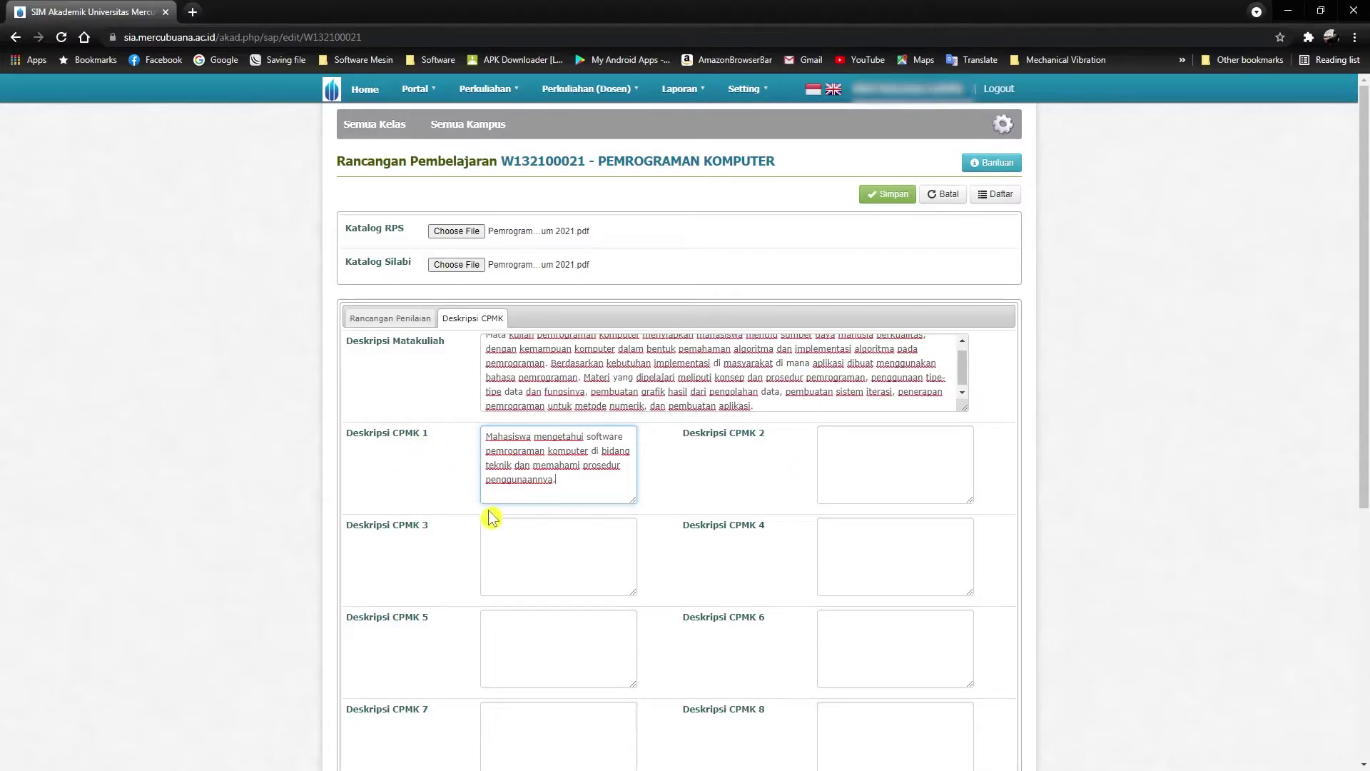
Step: Copy learning outcome 2 from the Word syllabus, on using data types and turning them into graphs, into Deskripsi CPMK 2 in the portal
scroll(566, 454, "down", 1)
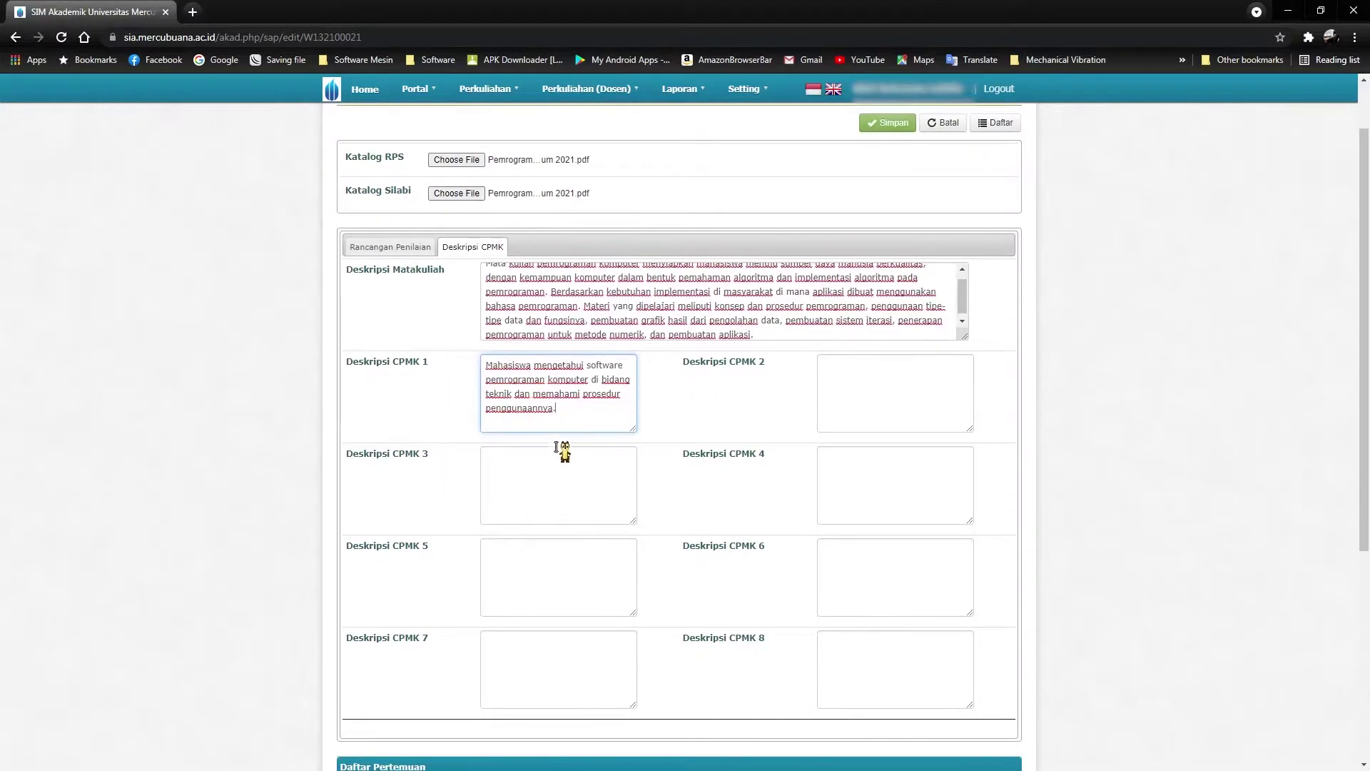
scroll(509, 480, "down", 1)
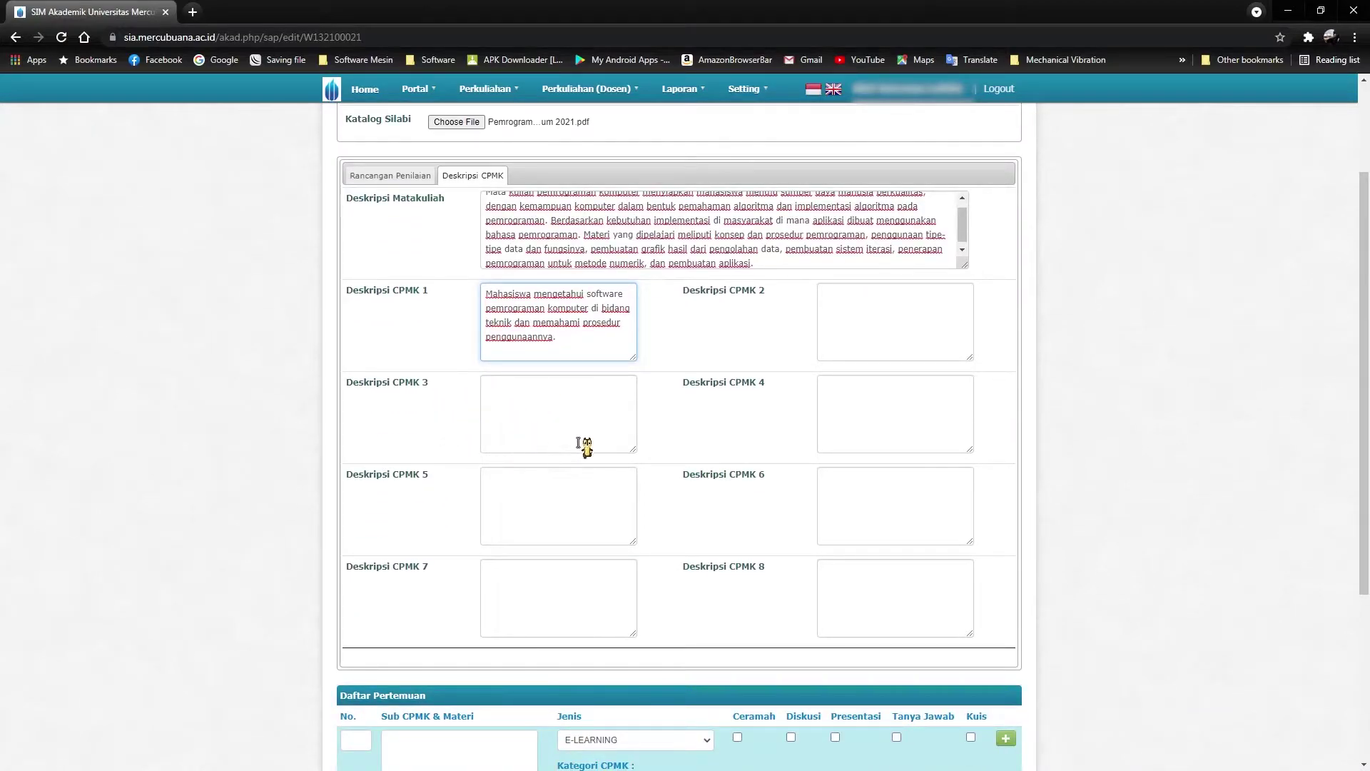
key("alt+Tab")
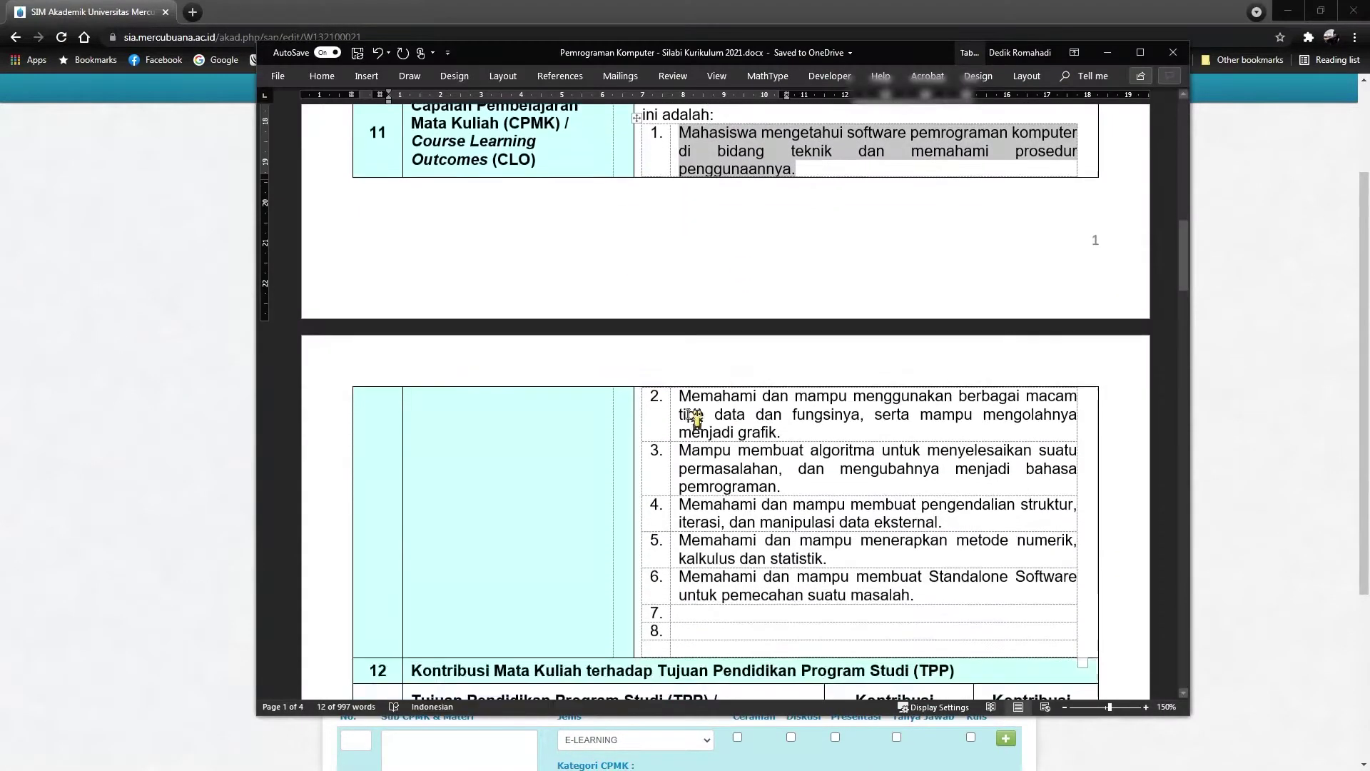
triple_click(706, 431)
key("ctrl+c")
key("alt+Tab")
left_click(821, 346)
key("ctrl+v")
Step: Copy learning outcome 3 from the Word syllabus, "Mampu membuat algoritma untuk menyelesaikan suatu permasalahan…", into Deskripsi CPMK 3
left_click(534, 451)
key("alt+Tab")
scroll(816, 434, "down", 1)
triple_click(815, 434)
key("ctrl+c")
key("alt+Tab")
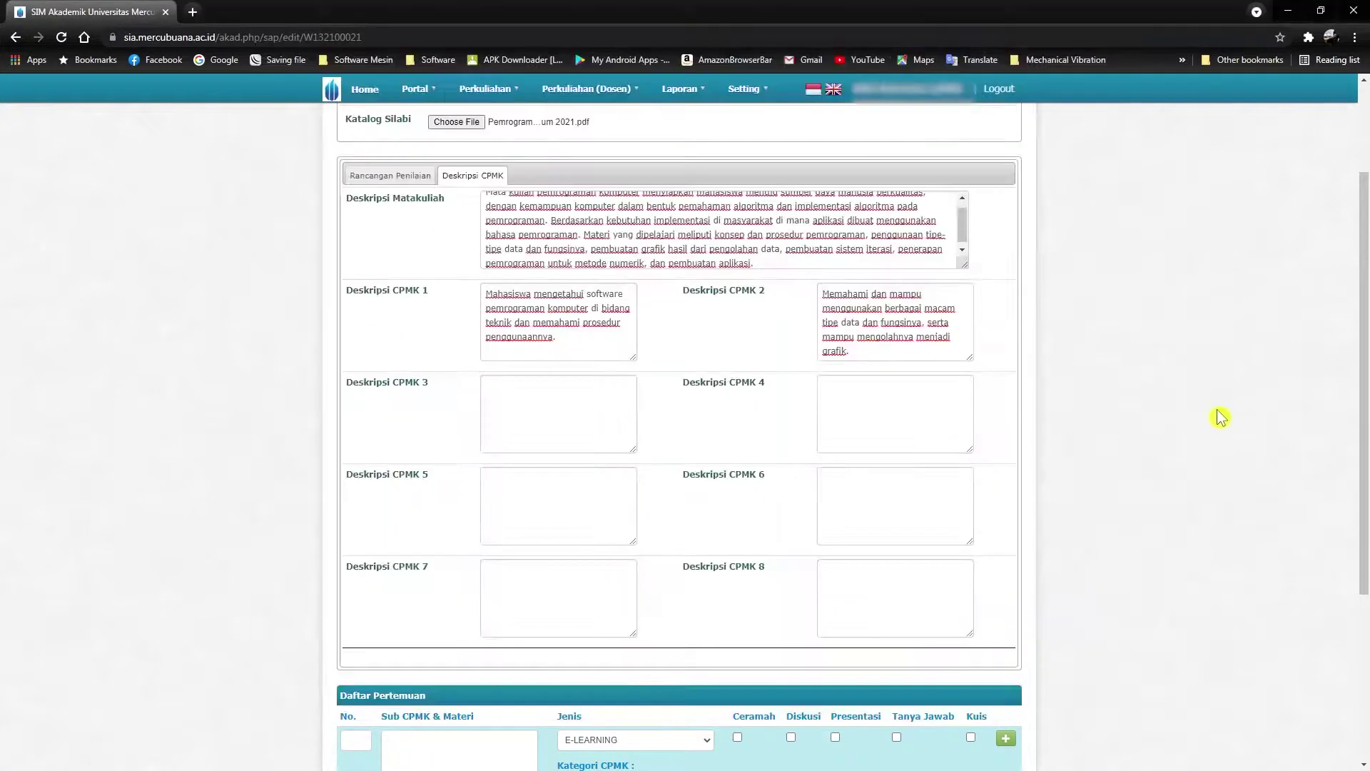
key("ctrl+v")
Step: Copy learning outcome 4 from the Word syllabus, on control structures, iteration and external data manipulation, into Deskripsi CPMK 4
key("alt+Tab")
left_click(674, 453)
key("ctrl+c")
key("alt+Tab")
left_click(936, 406)
key("ctrl+v")
Step: Copy learning outcome 5 from the Word syllabus, "Memahami dan mampu menerapkan metode numerik, kalkulus dan statistik.", into Deskripsi CPMK 5
key("alt+Tab")
triple_click(749, 504)
key("ctrl+c")
key("alt+Tab")
left_click(547, 504)
key("ctrl+v")
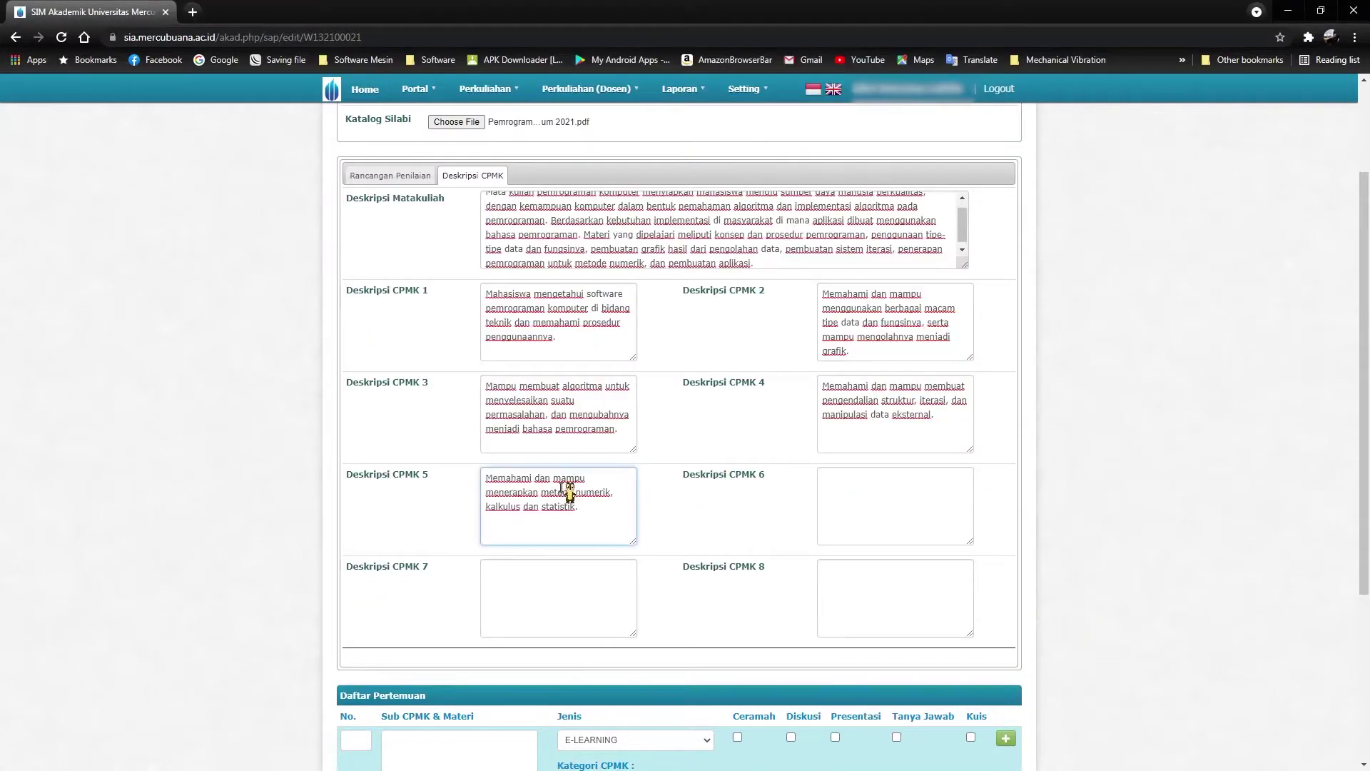
Step: Copy learning outcome 6 from the Word syllabus, on building Standalone Software to solve a problem, into Deskripsi CPMK 6
key("alt+Tab")
triple_click(936, 537)
key("ctrl+c")
key("alt+Tab")
left_click(859, 520)
key("ctrl+v")
Step: Review the assessment plan, the filled CPMK descriptions and the Daftar Pertemuan entry fields before saving
scroll(764, 416, "down", 1)
scroll(765, 416, "up", 3)
scroll(710, 421, "down", 2)
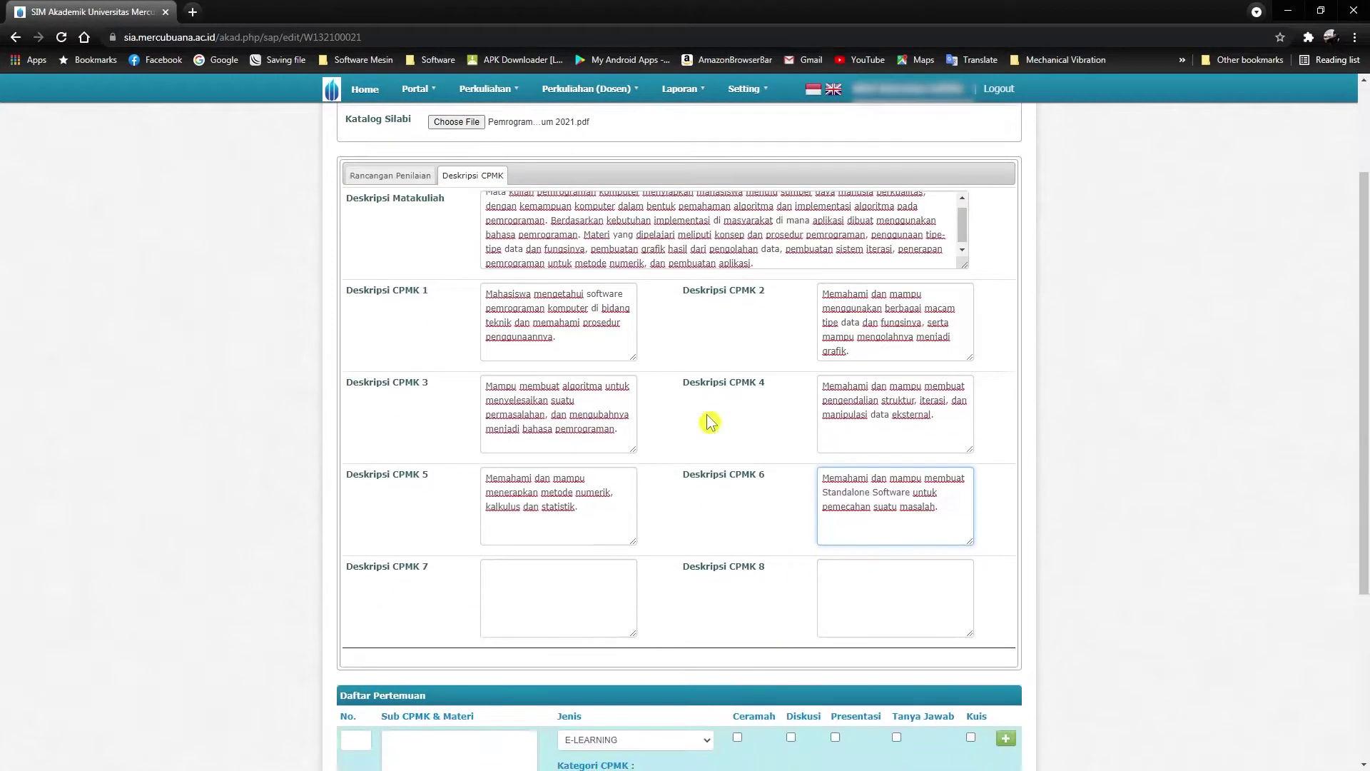
left_click(398, 177)
left_click(473, 177)
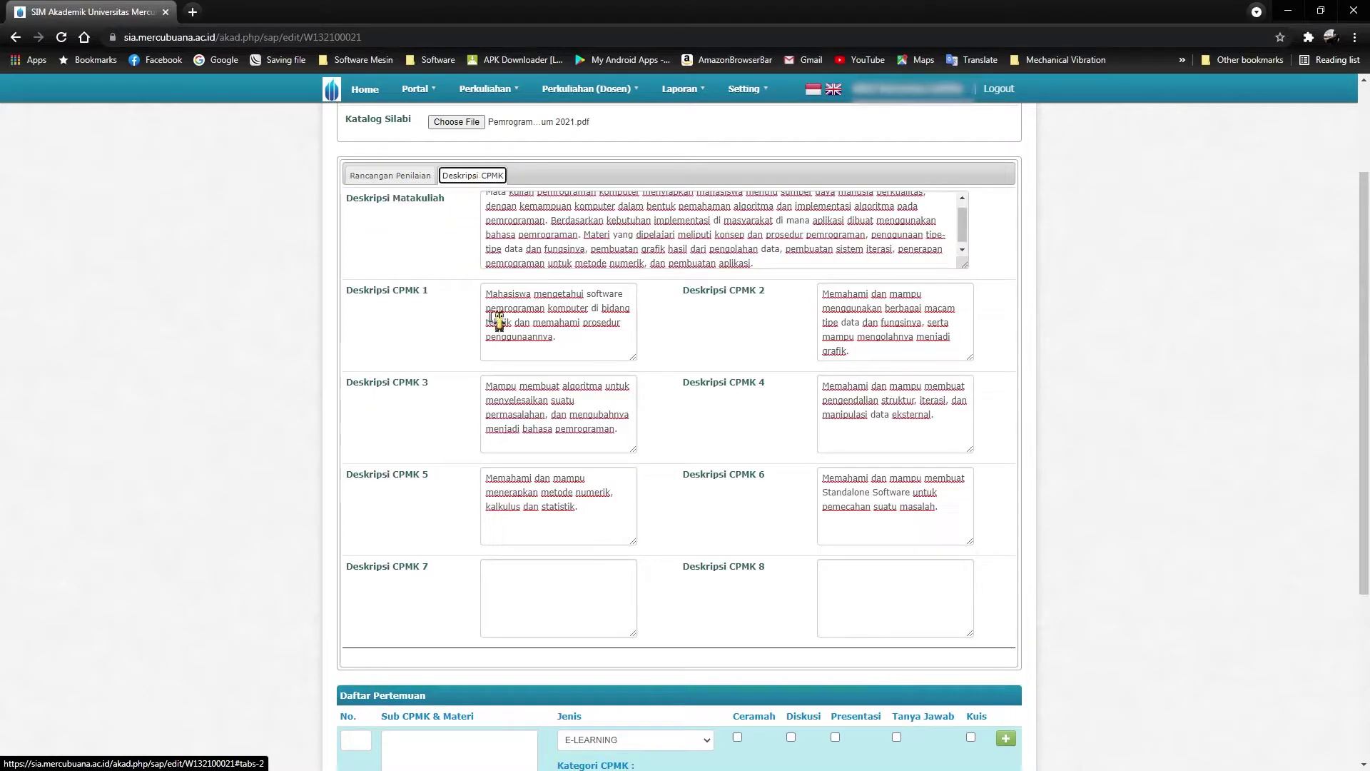
scroll(498, 328, "down", 2)
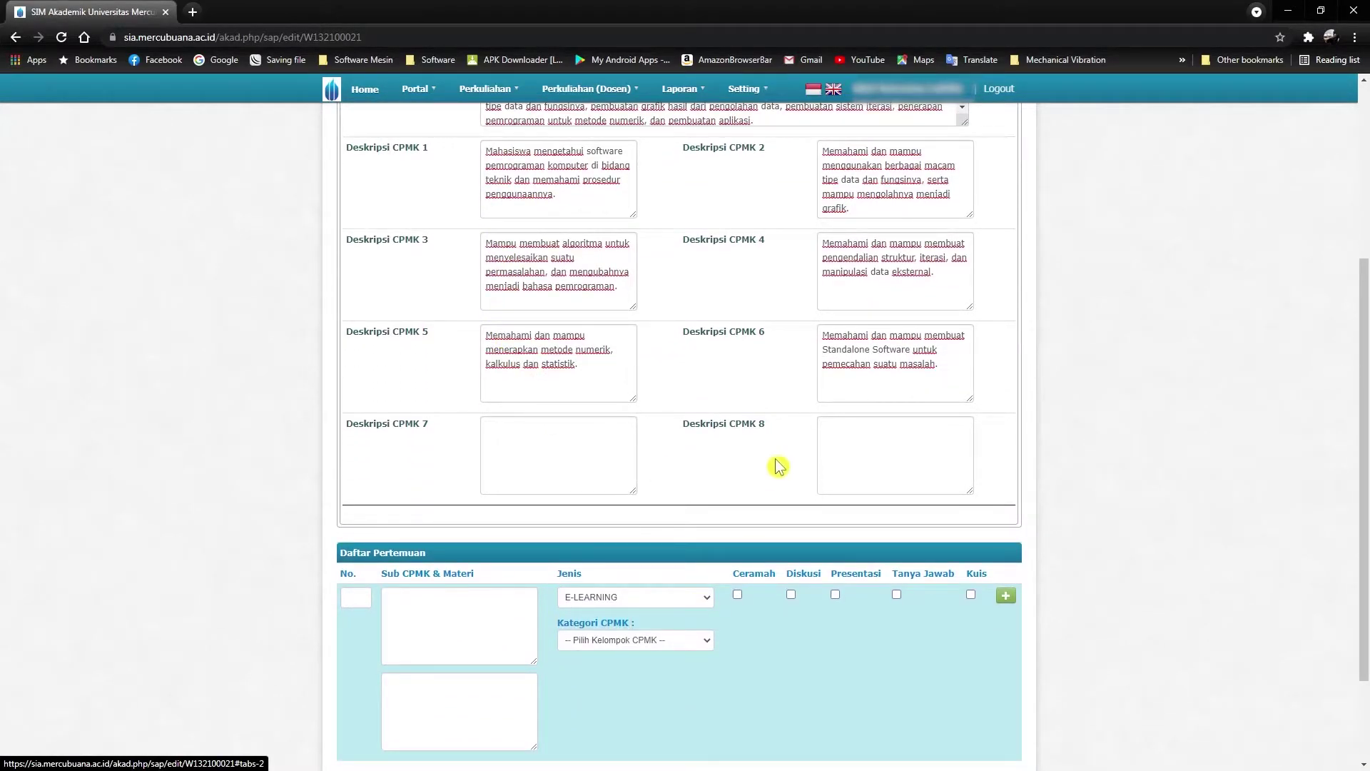
scroll(778, 461, "up", 4)
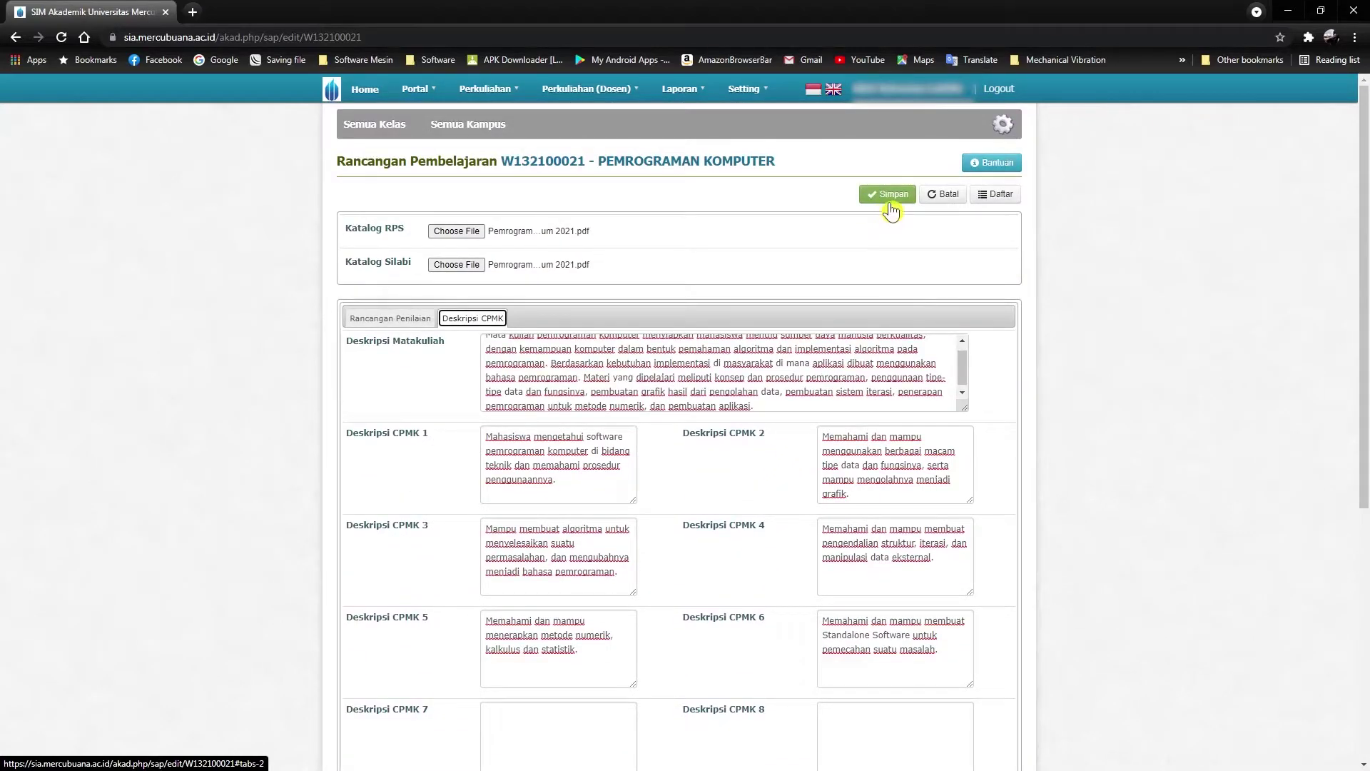
scroll(872, 306, "down", 6)
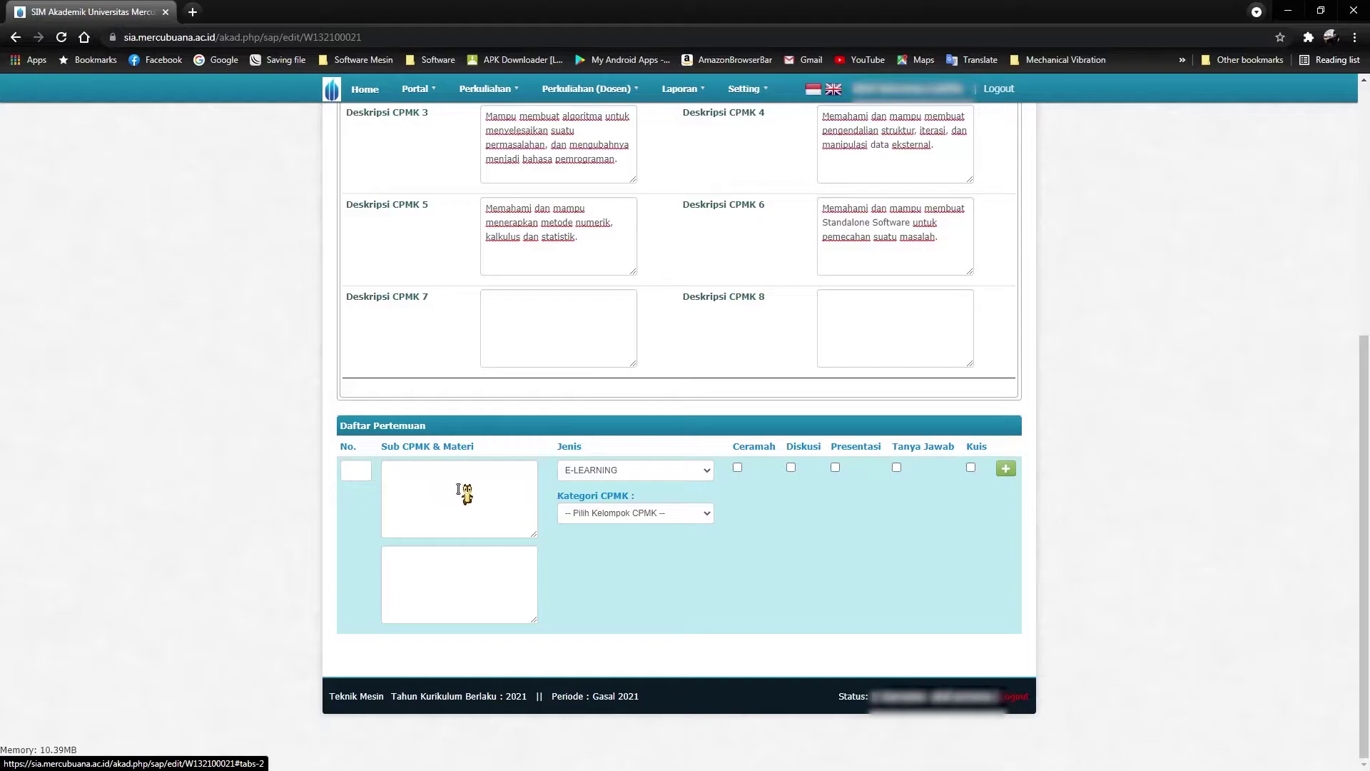
scroll(465, 492, "up", 6)
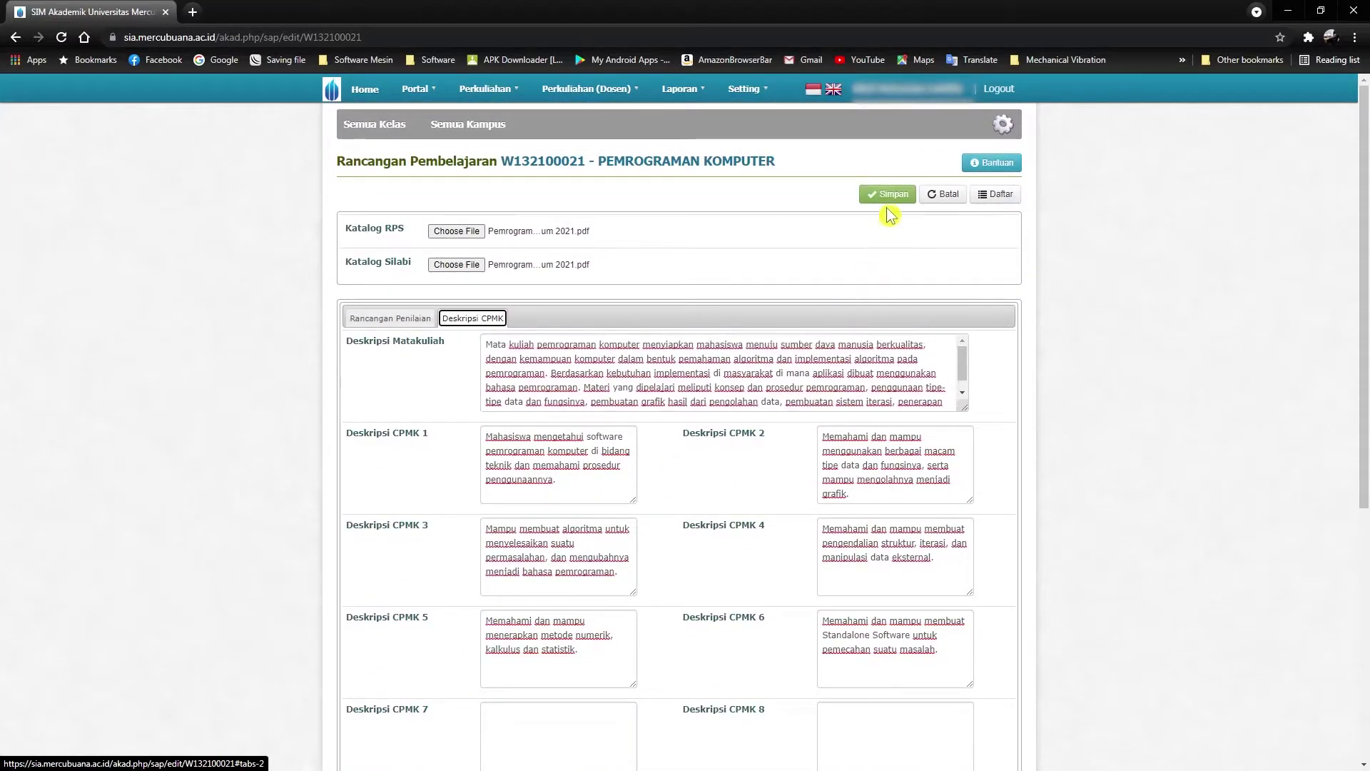
Step: Save the Pemrograman Komputer learning plan and check its saved assessment plan and CPMK descriptions
left_click(889, 197)
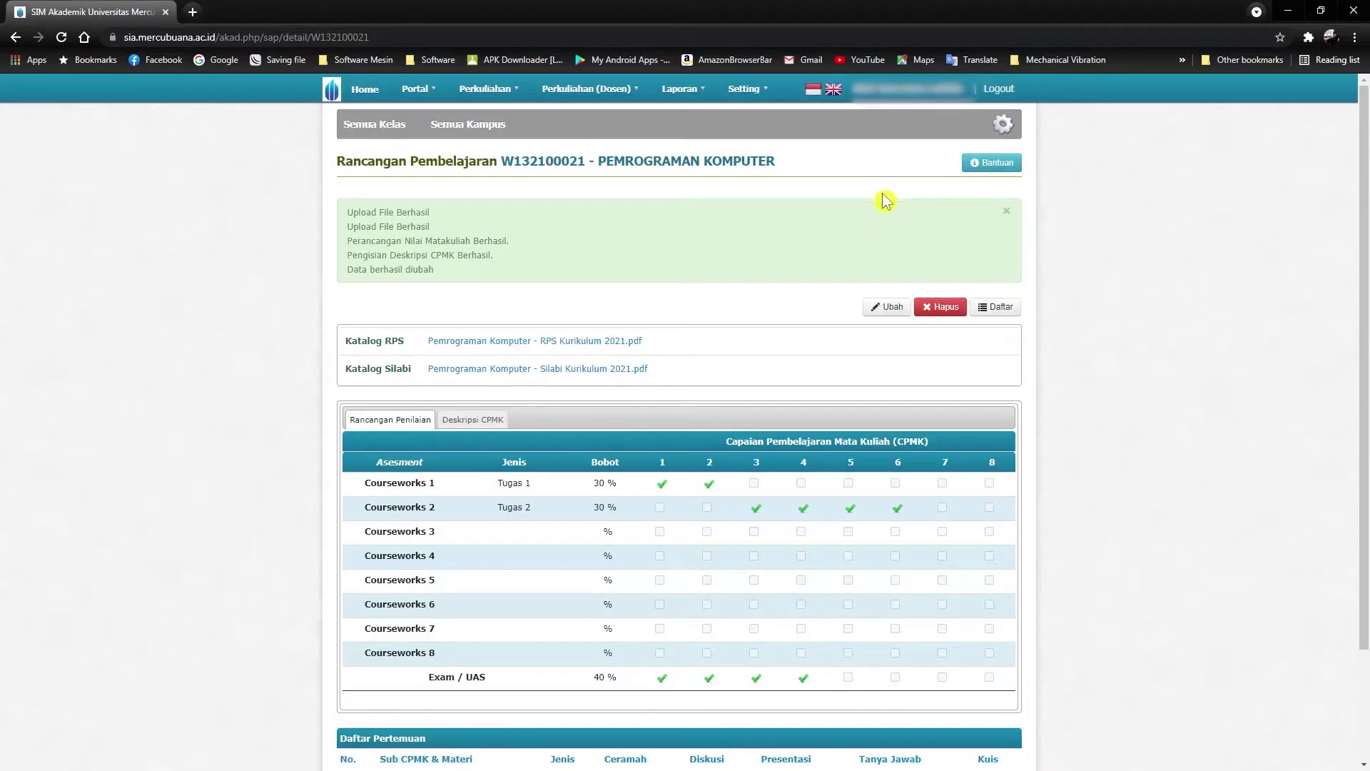
scroll(844, 389, "down", 2)
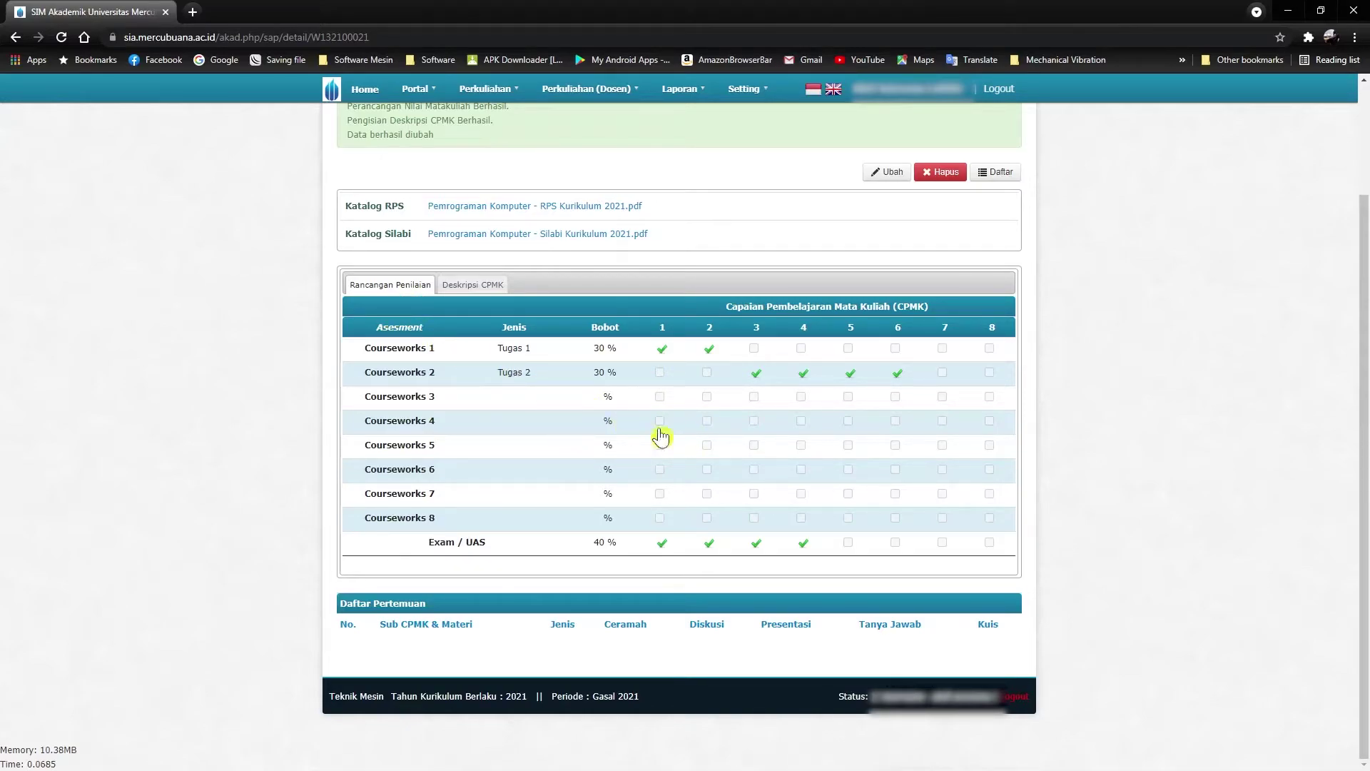
left_click(467, 285)
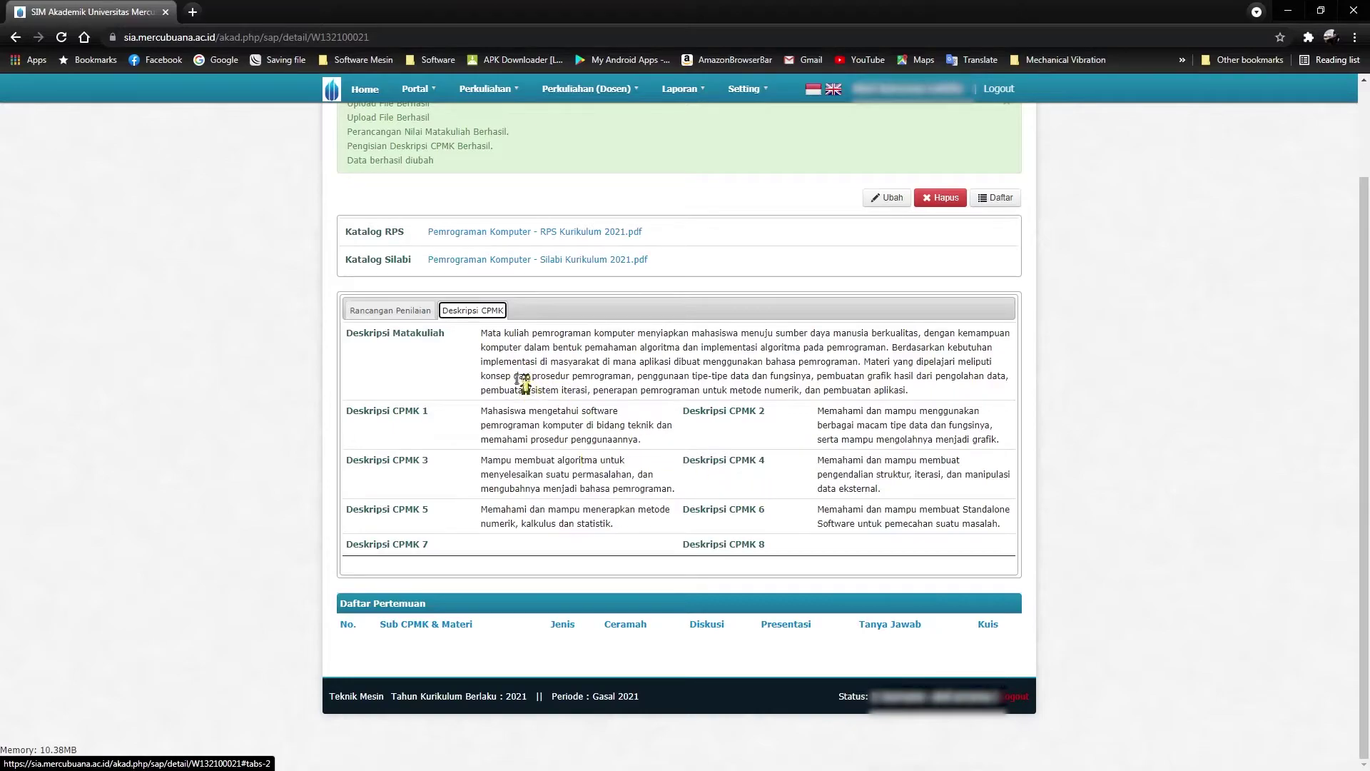
left_click(404, 317)
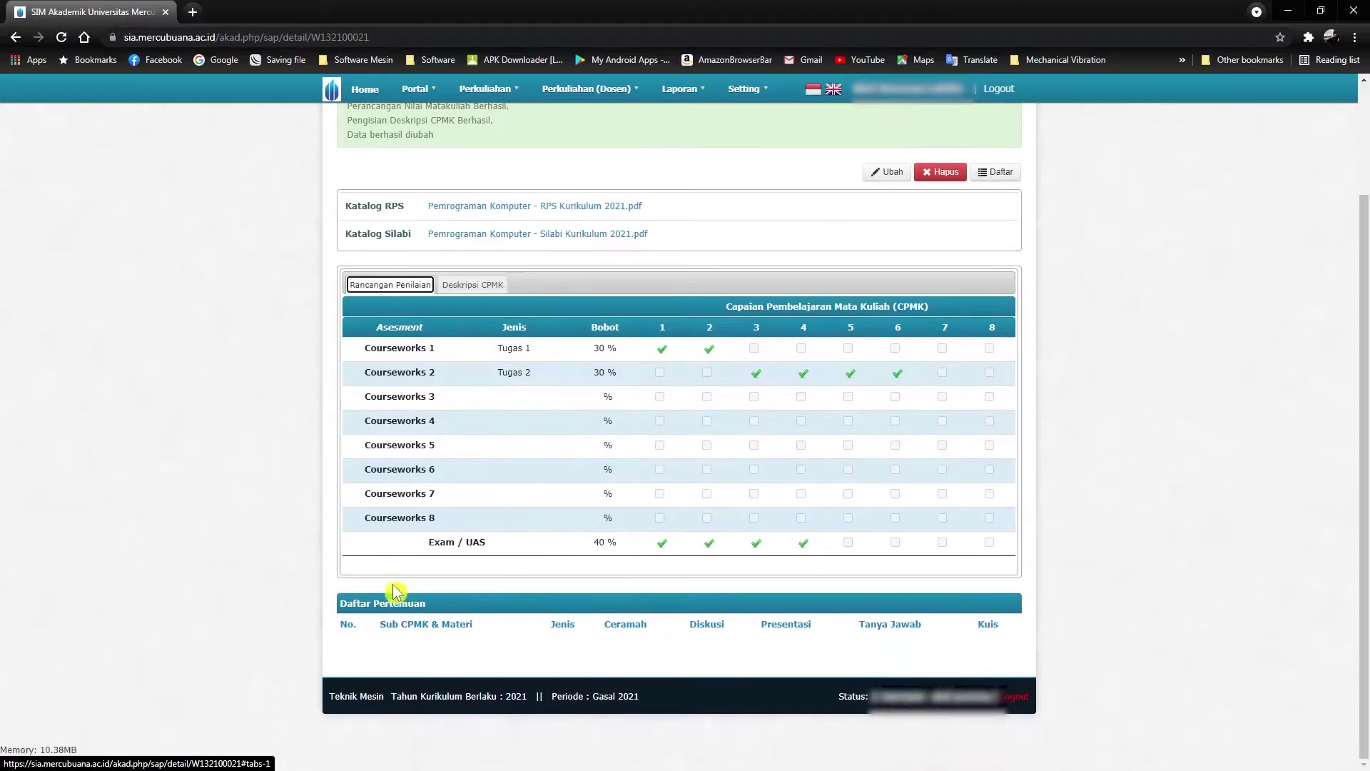
Step: Reopen the learning plan for editing and examine the weekly Sub-CPMK meeting table in the Word RPS document
left_click(885, 182)
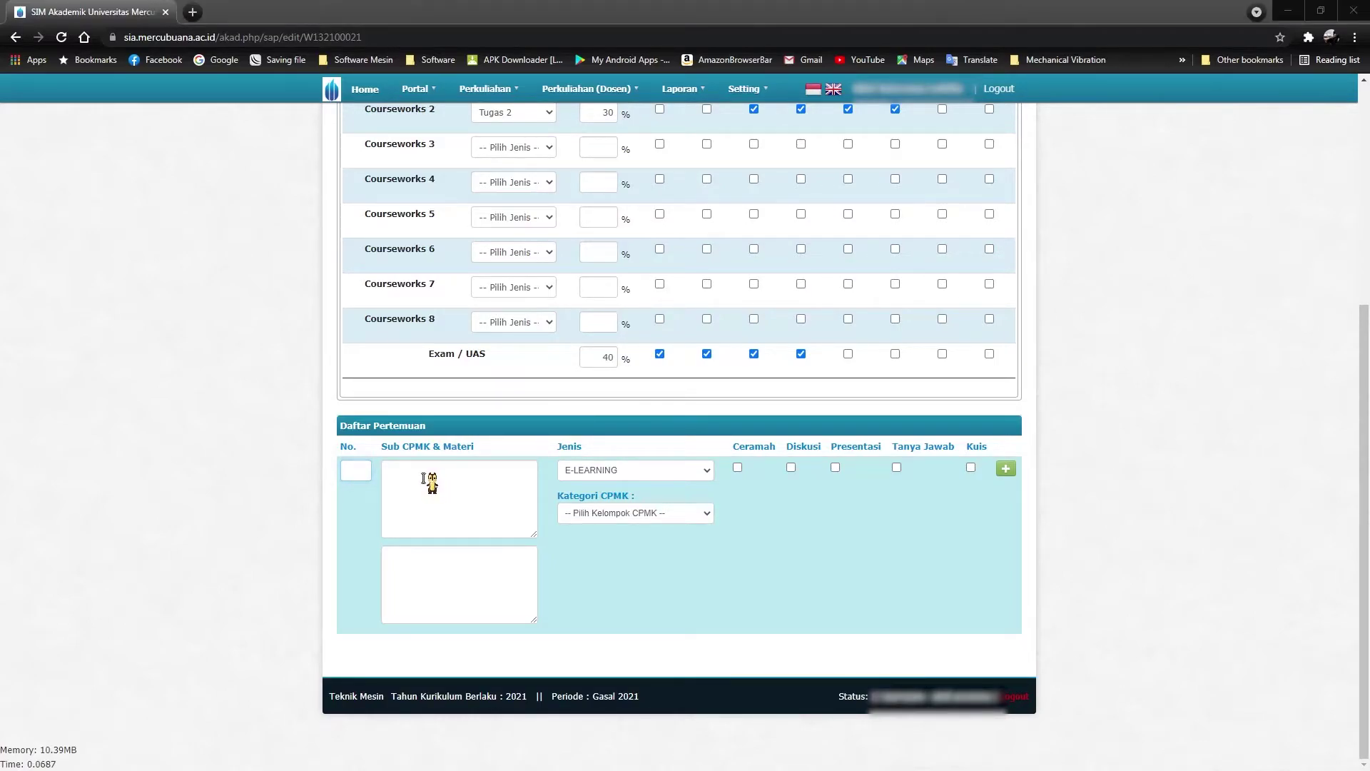
key("alt+Tab")
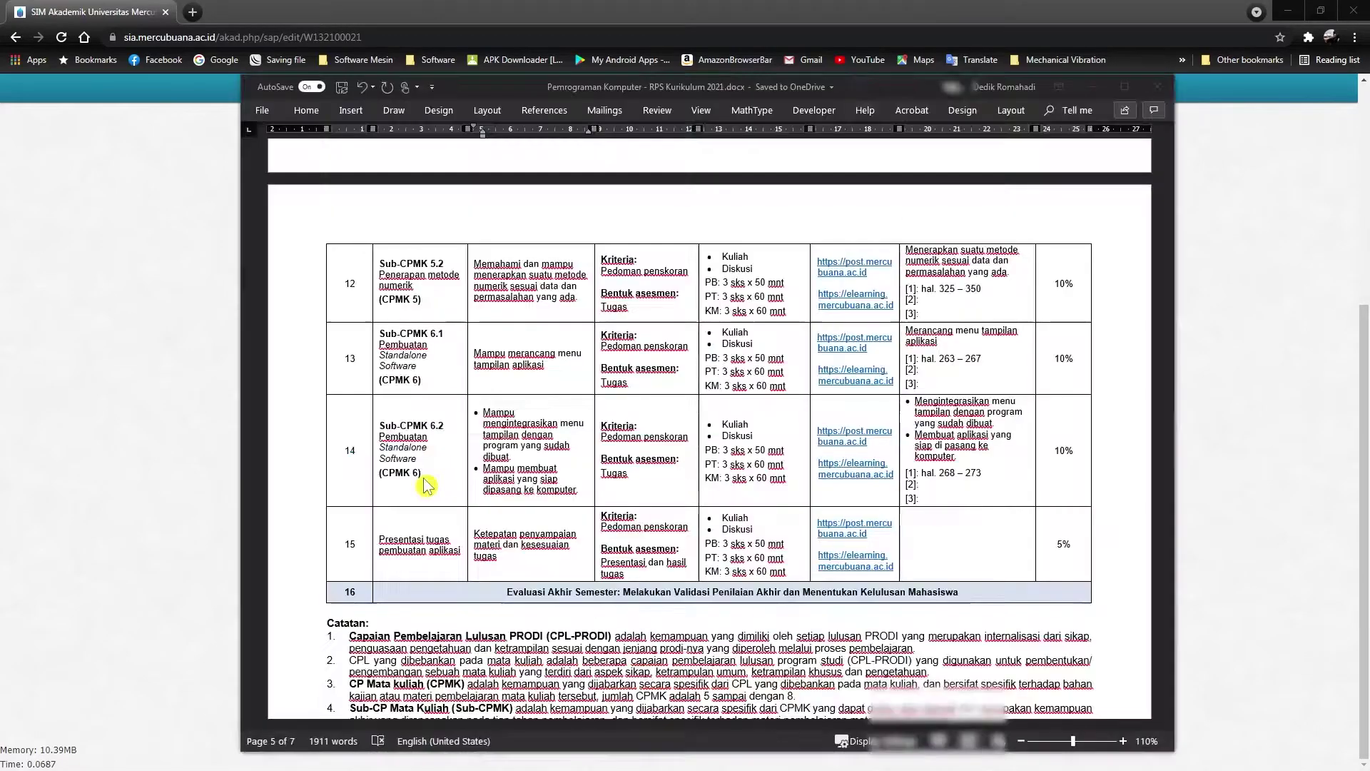
scroll(499, 396, "up", 15)
scroll(491, 393, "up", 20)
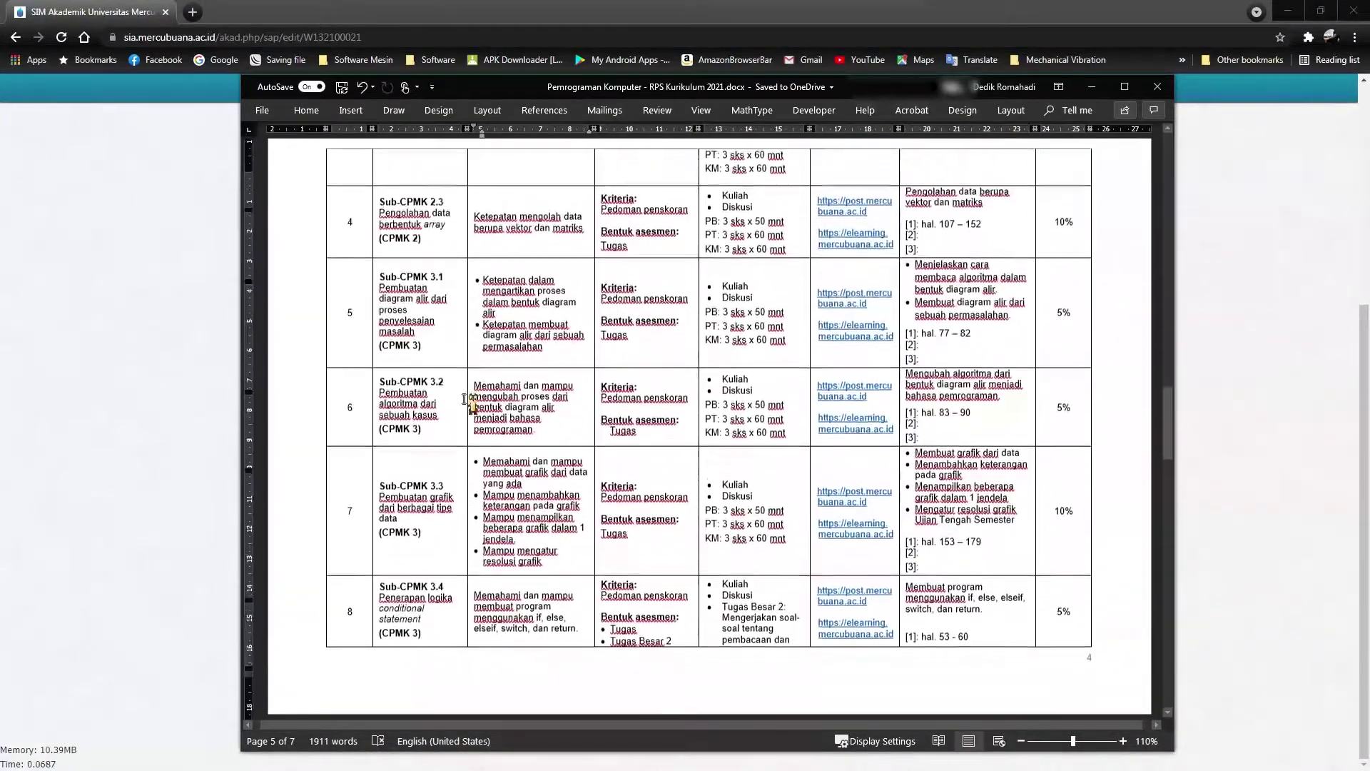
scroll(442, 407, "up", 5)
scroll(446, 409, "down", 12)
scroll(451, 410, "down", 4)
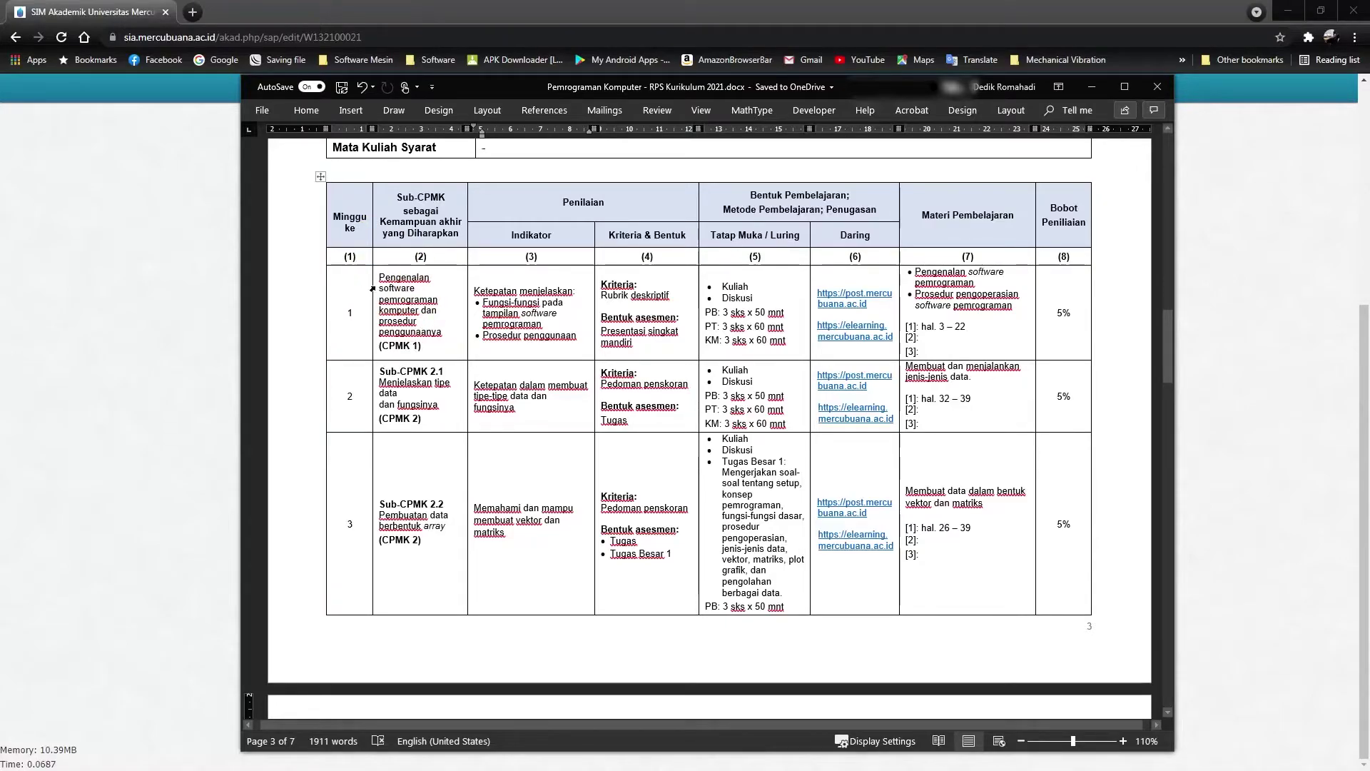
scroll(372, 285, "down", 13)
scroll(370, 398, "down", 20)
scroll(373, 416, "down", 10)
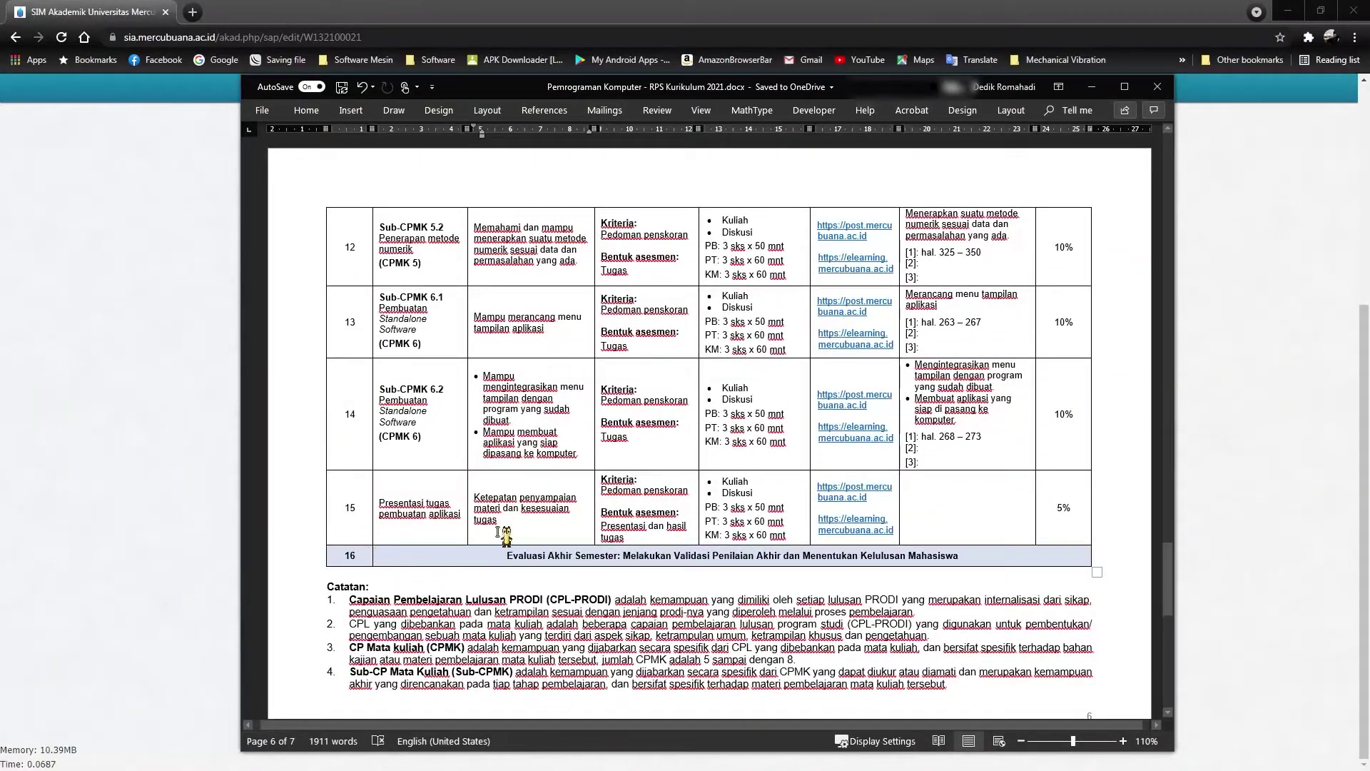
scroll(604, 576, "up", 20)
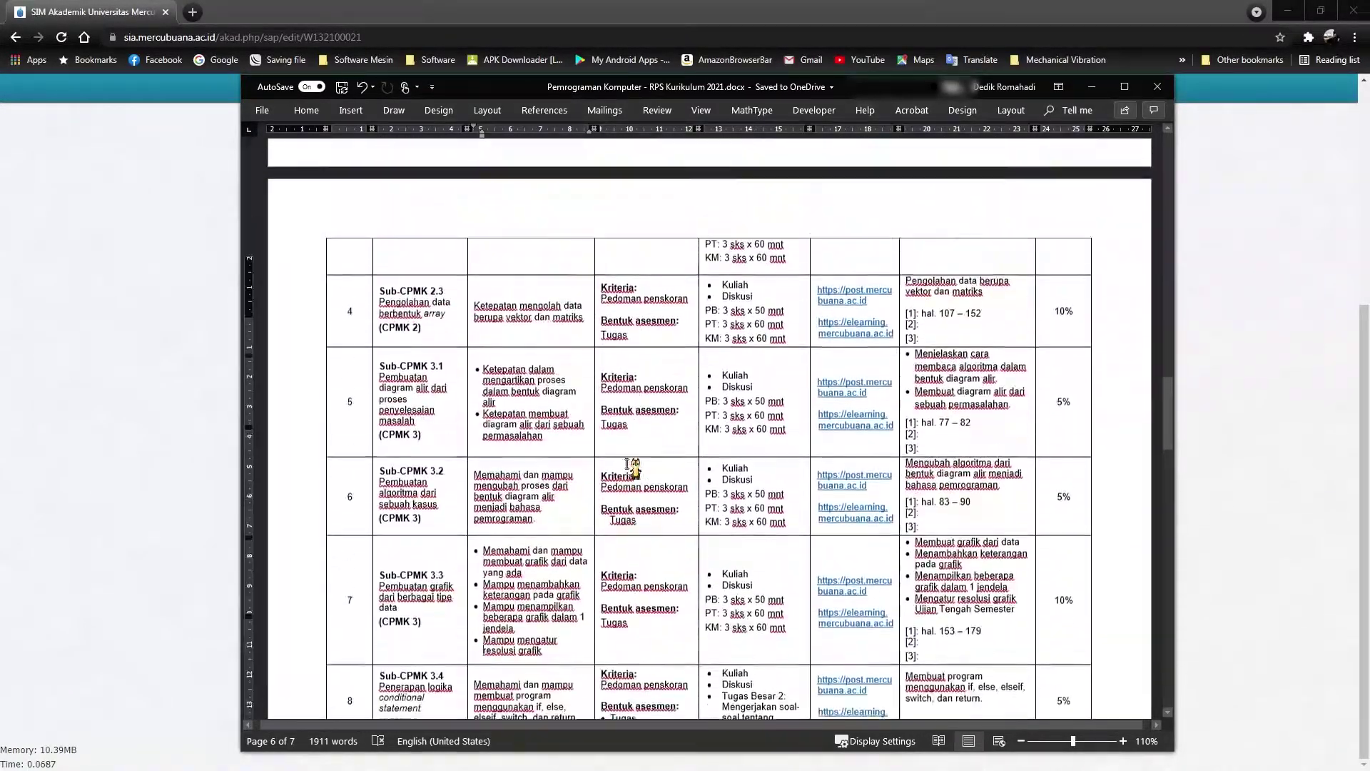
scroll(632, 468, "up", 7)
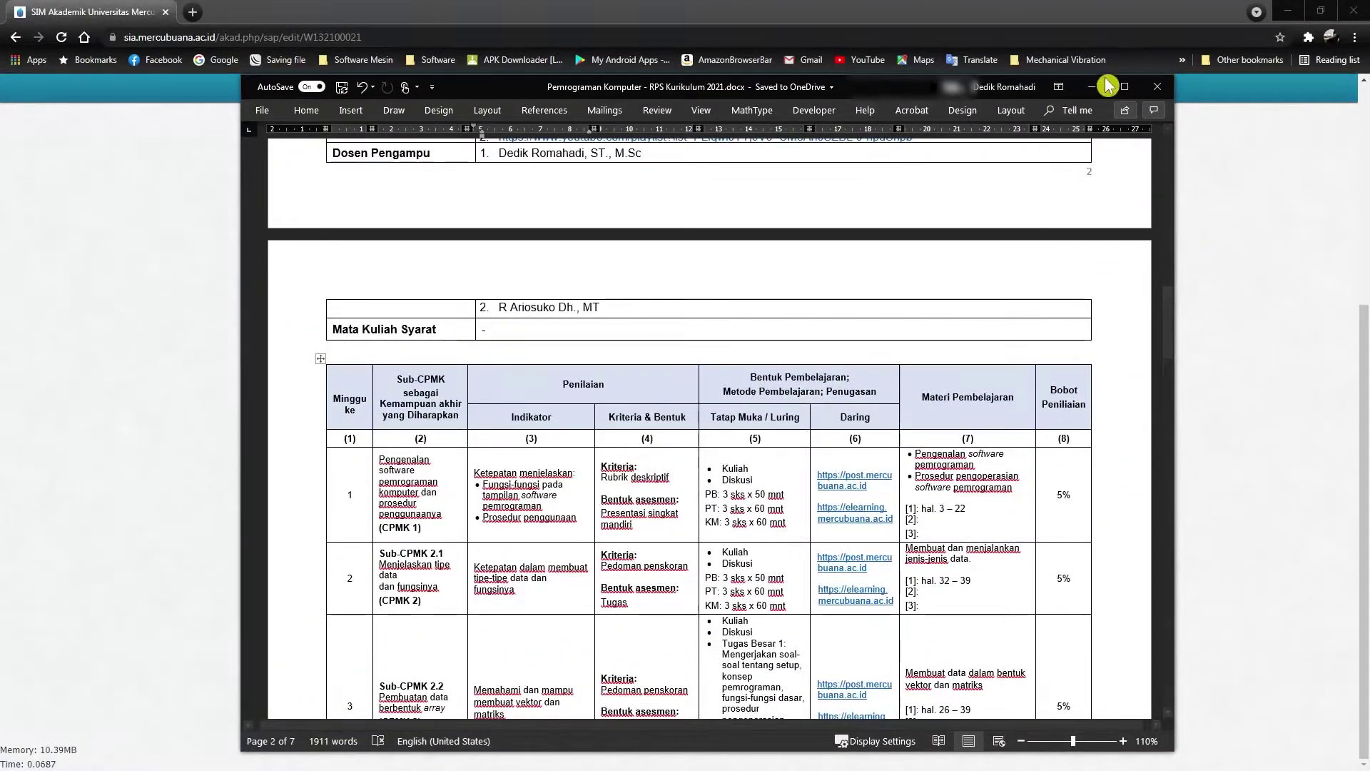
Step: Number the first Daftar Pertemuan entry 1 and copy its Sub-CPMK, "Pengenalan software pemrograman komputer dan prosedur penggunaanya", from week 1 of the Word RPS
left_click(1091, 87)
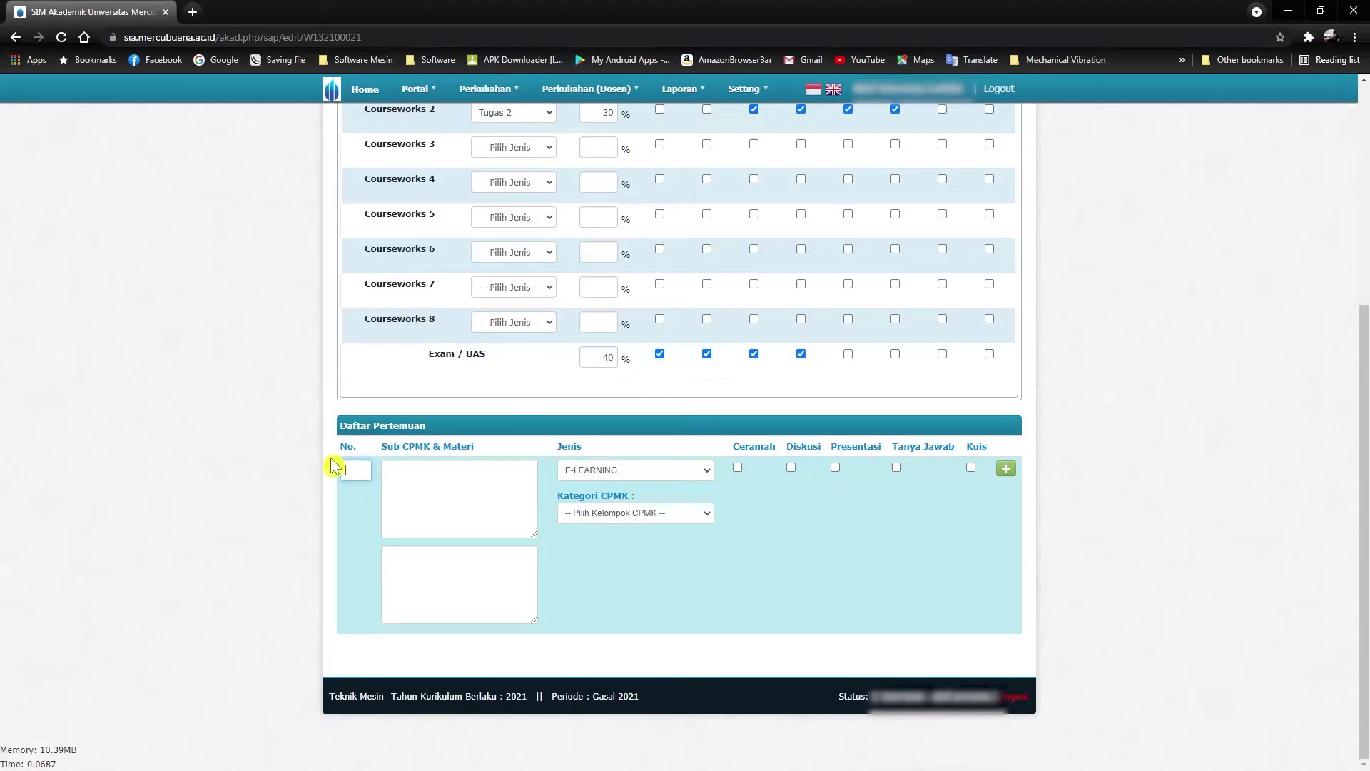
left_click(355, 471)
type("1")
left_click(478, 482)
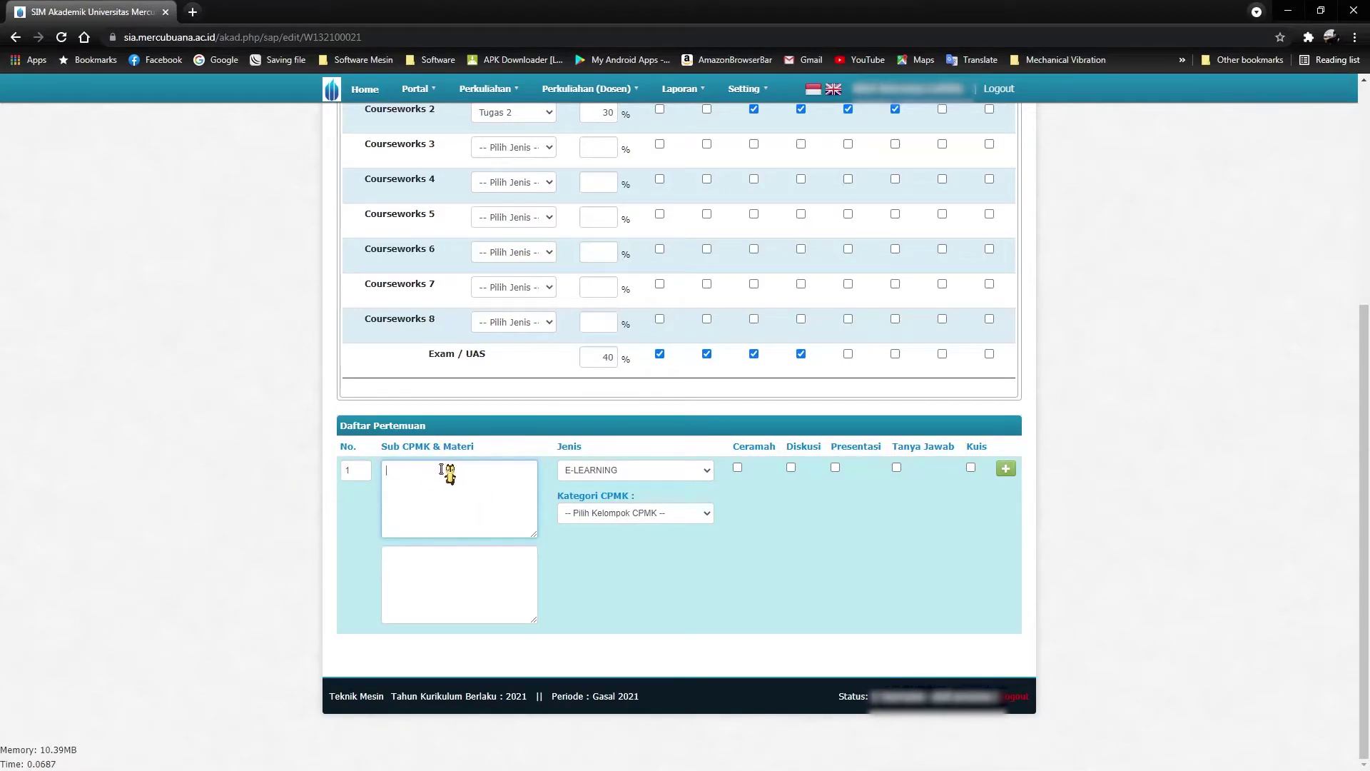
key("alt+Tab")
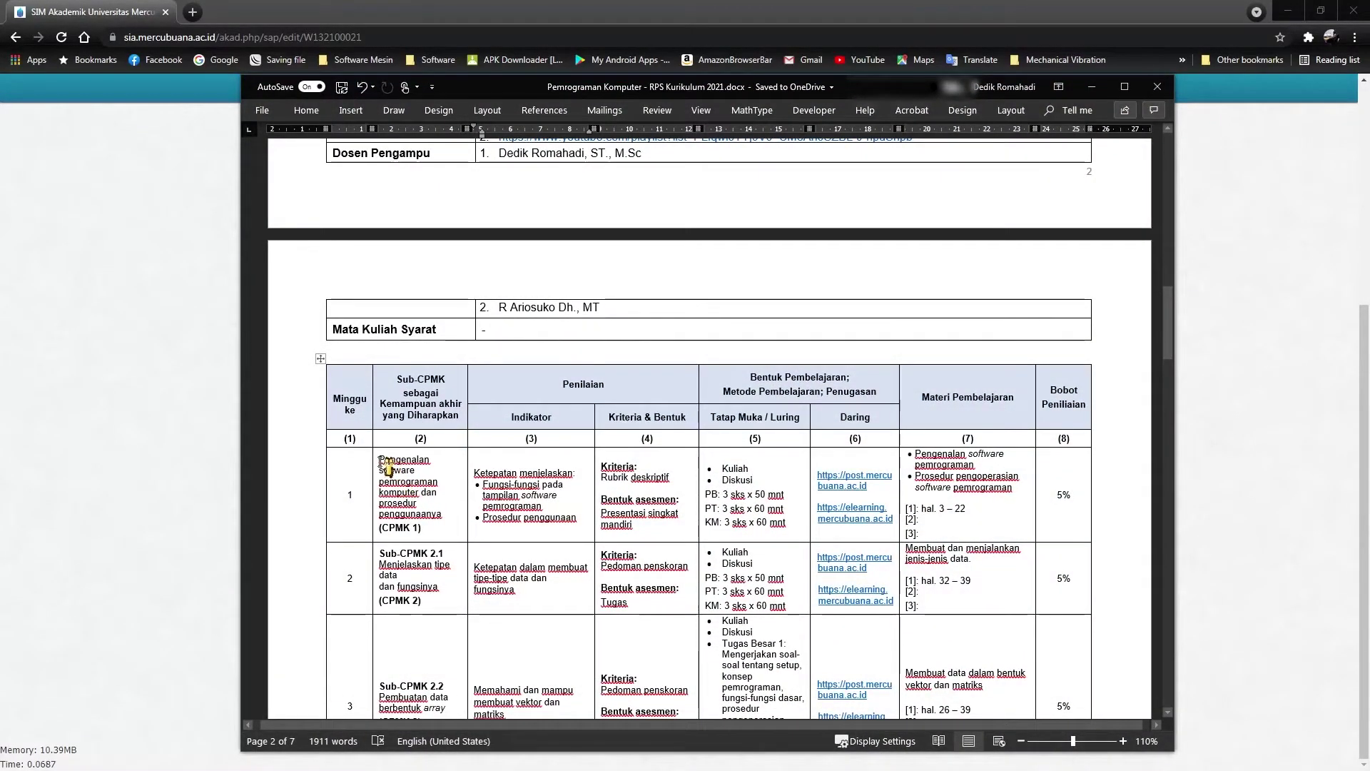
left_click_drag(380, 461, 442, 525)
key("ctrl+c")
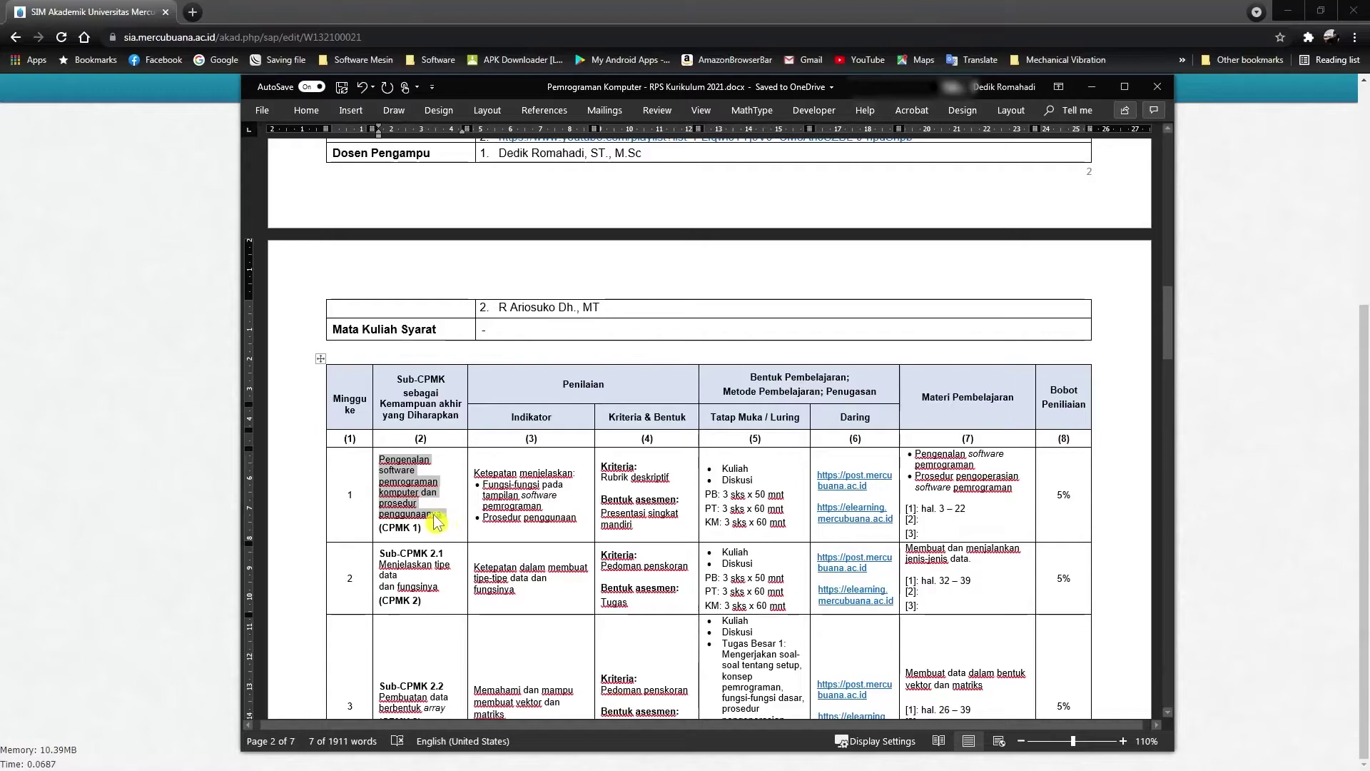
key("alt+Tab")
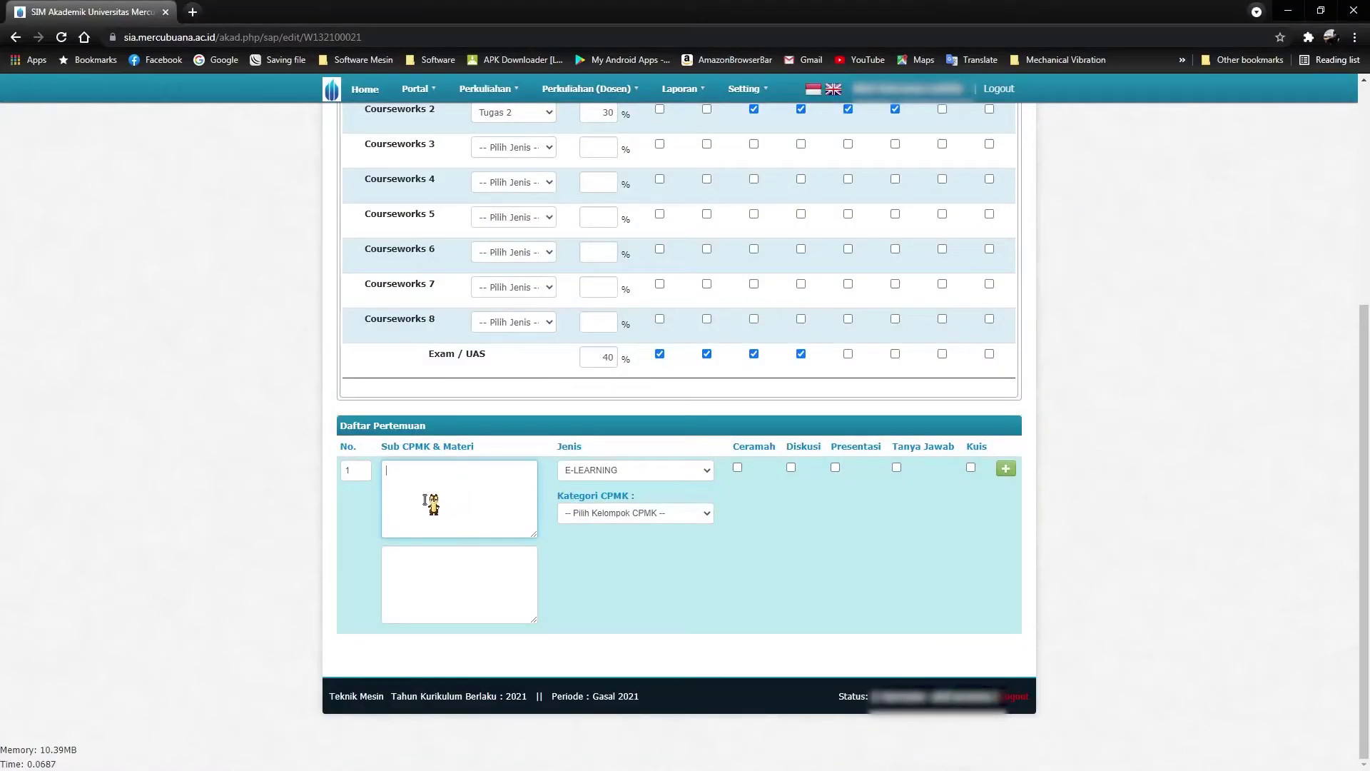
key("ctrl+v")
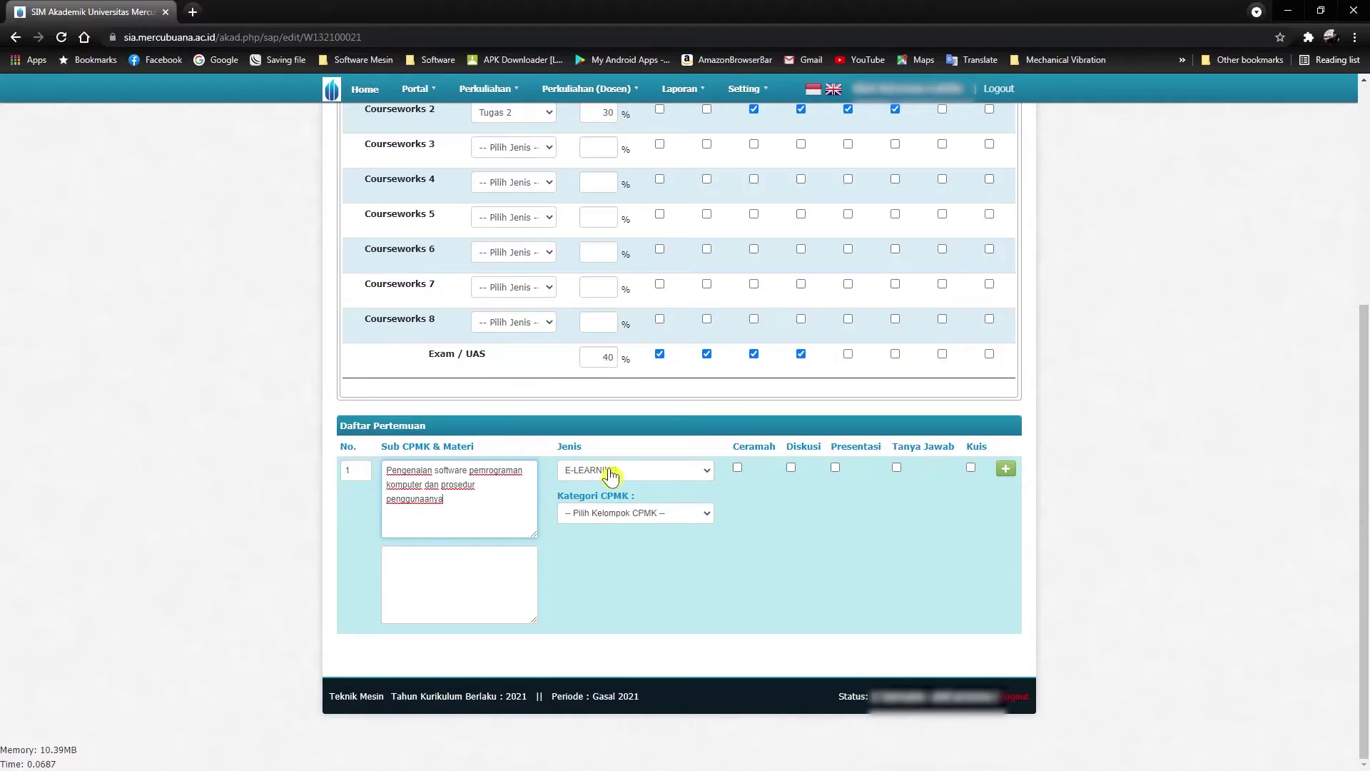
Step: Set meeting 1's type to PERKULIAHAN and enable Ceramah, Diskusi, Presentasi, Tanya Jawab and Kuis
left_click(648, 475)
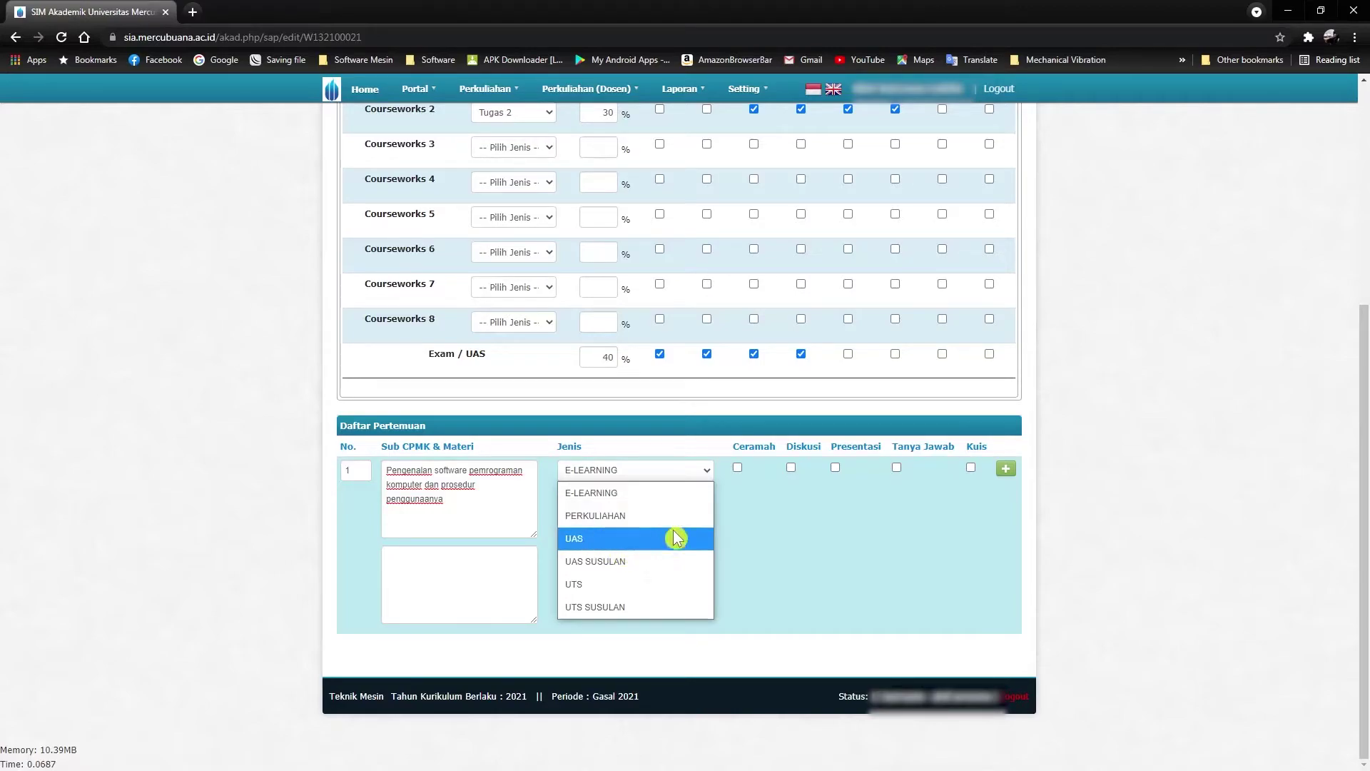
left_click(811, 513)
left_click(654, 479)
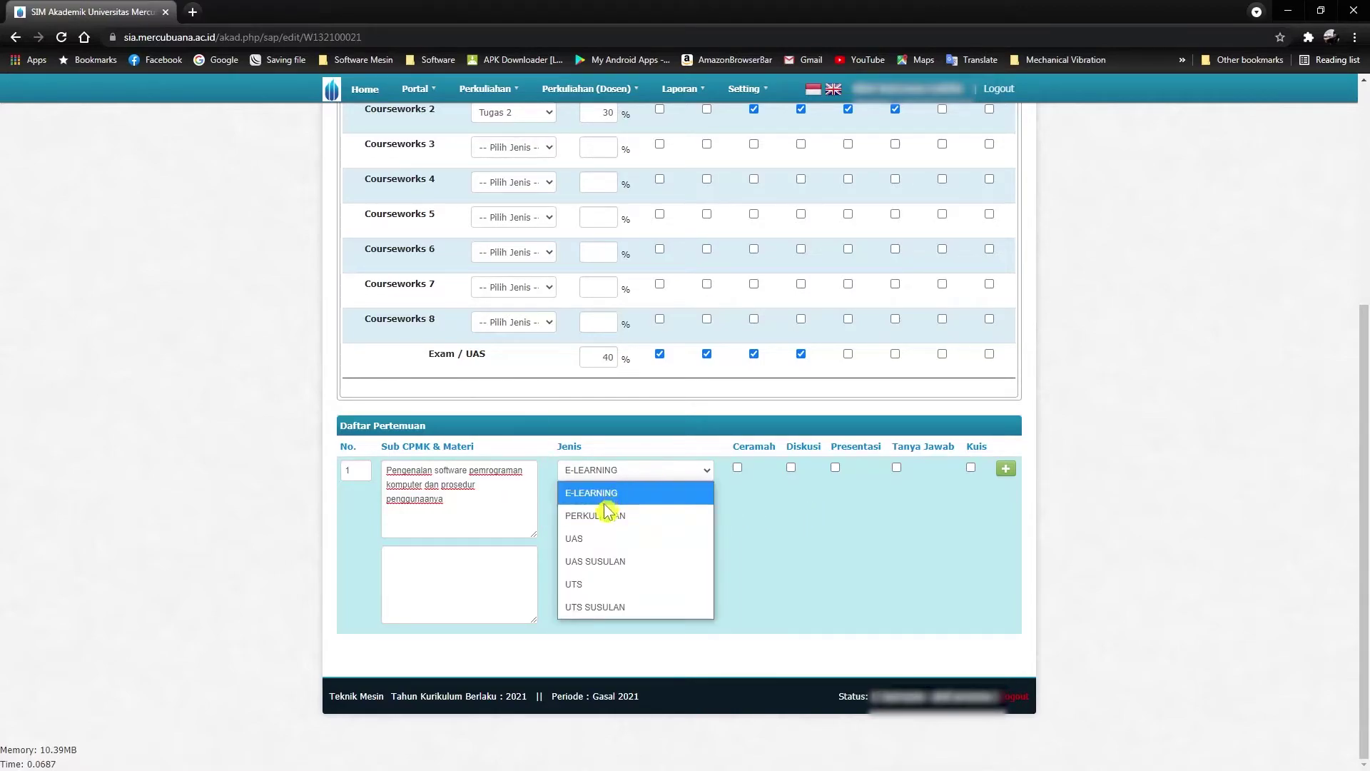
left_click(613, 517)
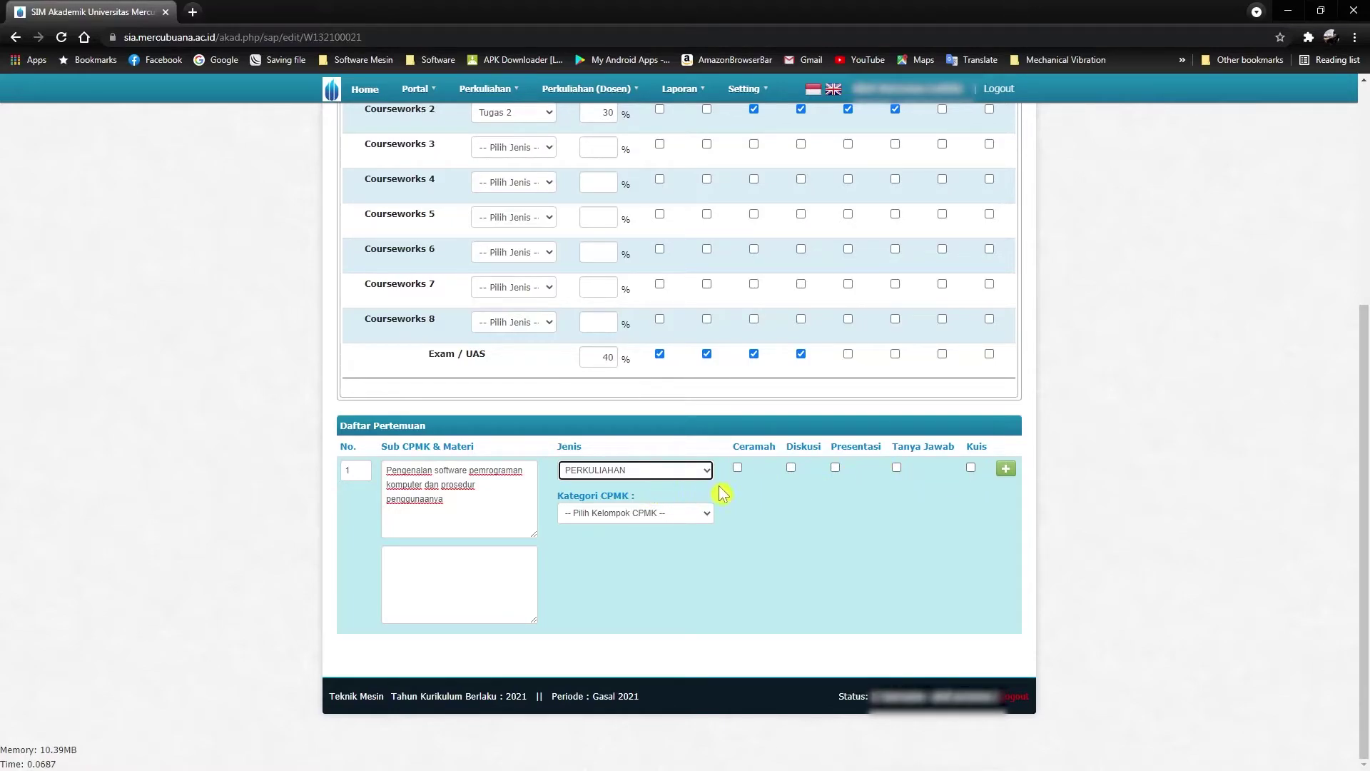
left_click(738, 467)
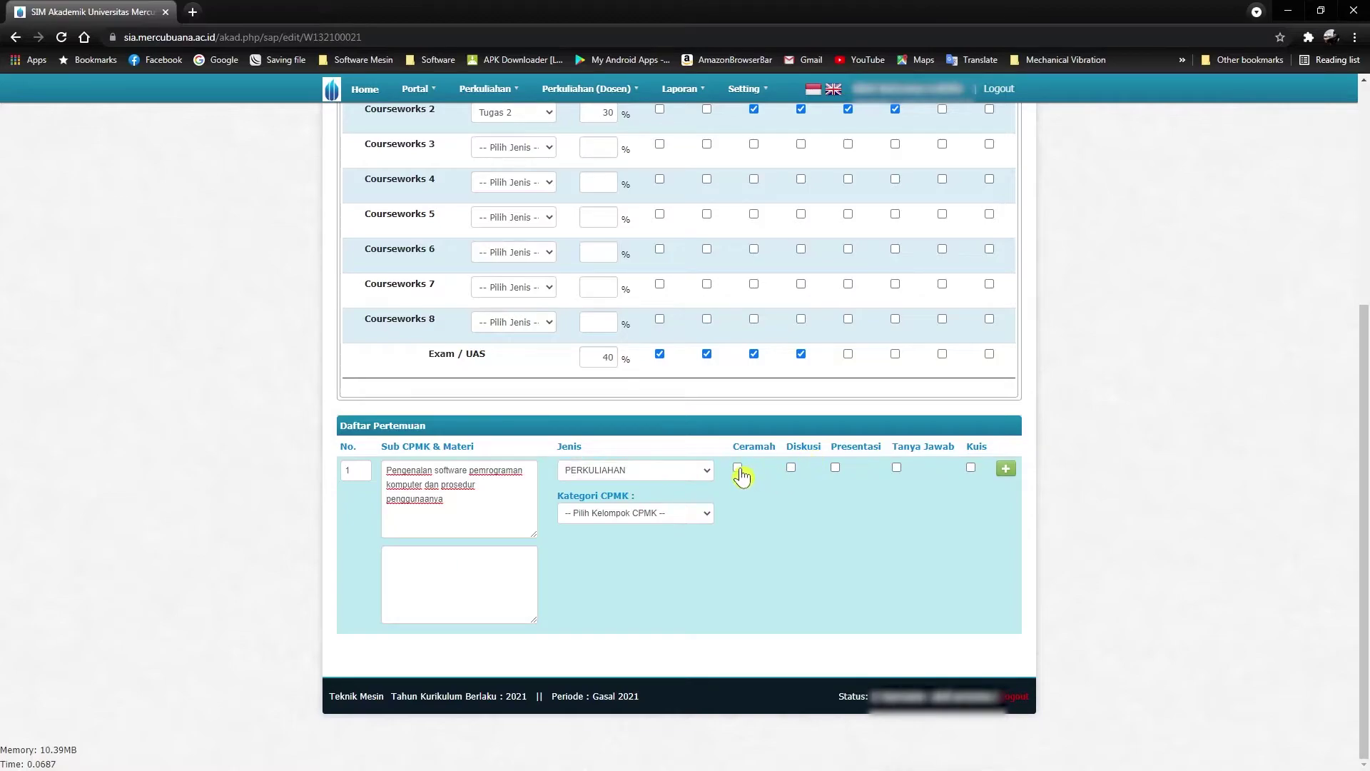
left_click(790, 469)
left_click(835, 469)
left_click(972, 469)
Step: Check week 1's CPMK in the Word RPS, assign meeting 1 to CPMK1 and add it to the meeting list
left_click(608, 519)
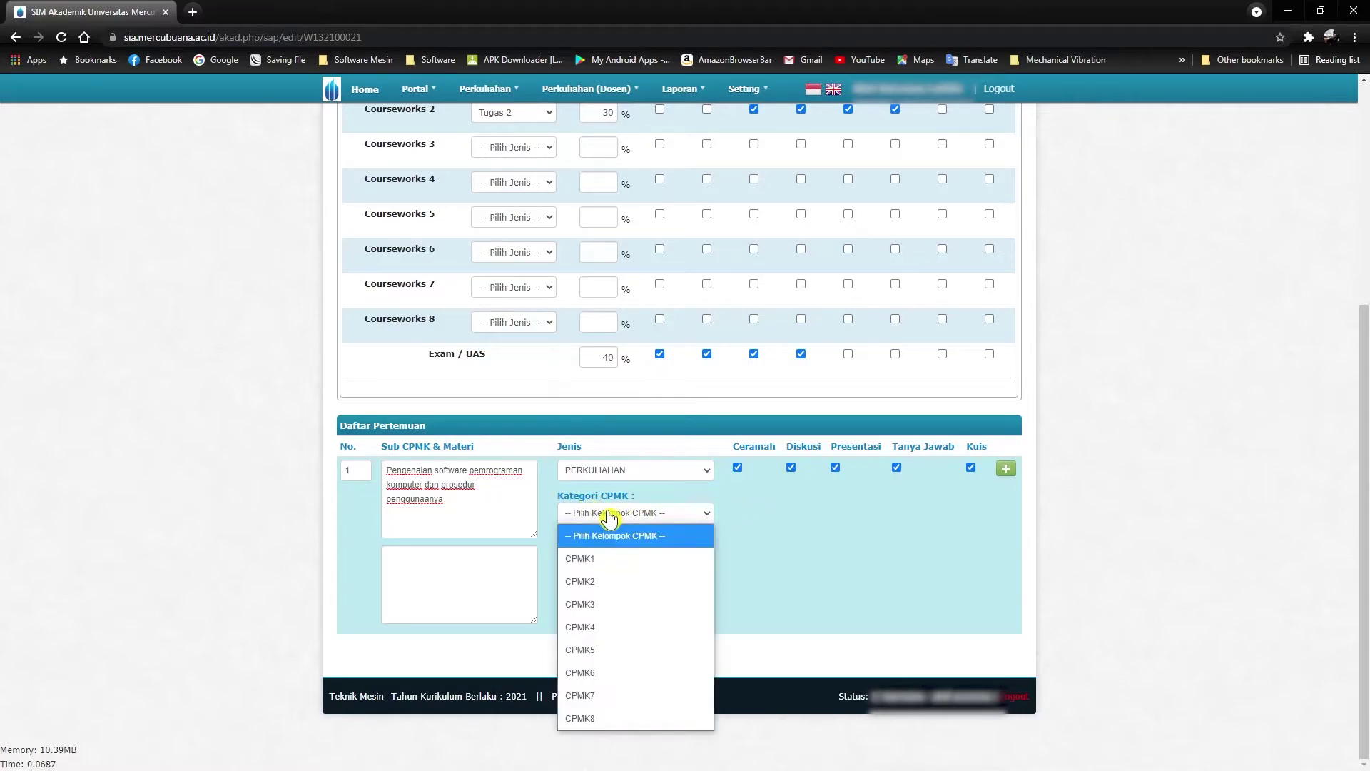
left_click(790, 528)
left_click(583, 514)
left_click(778, 547)
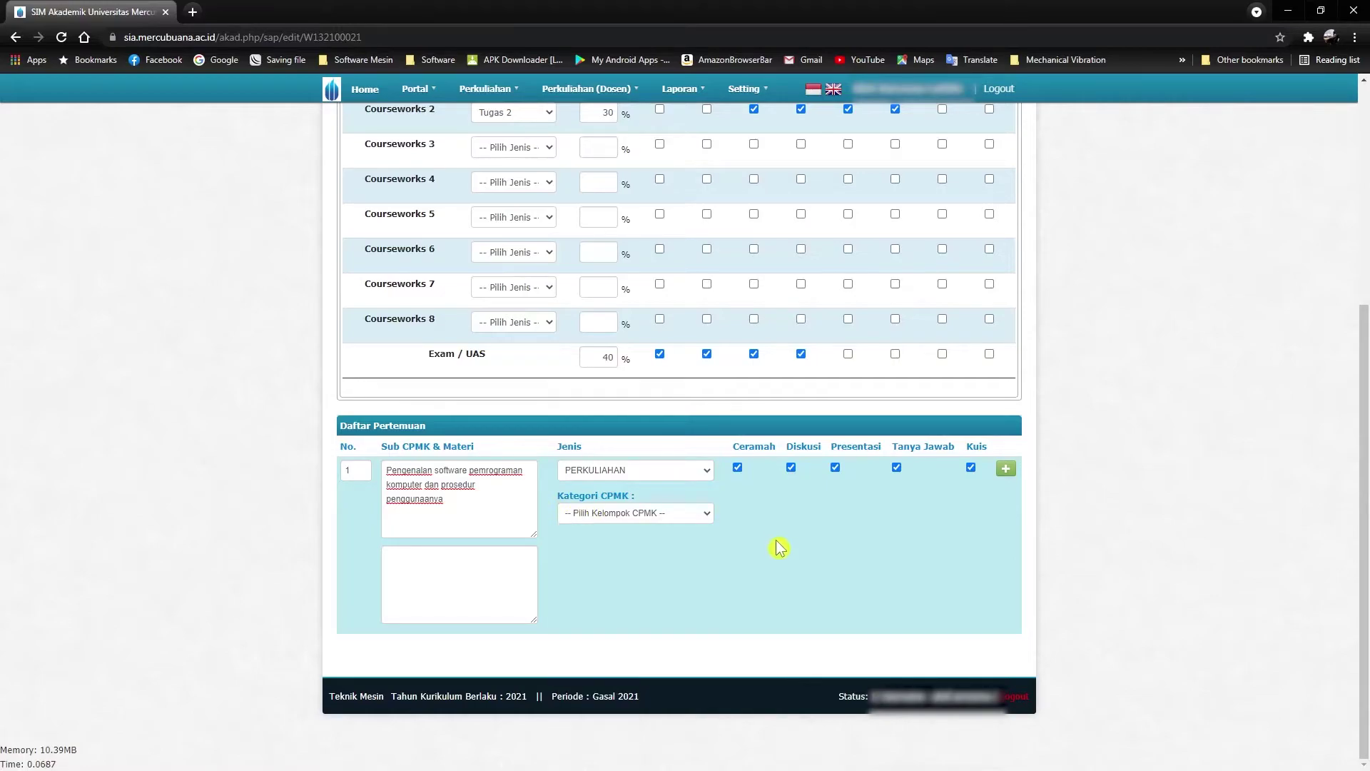
key("alt+Tab")
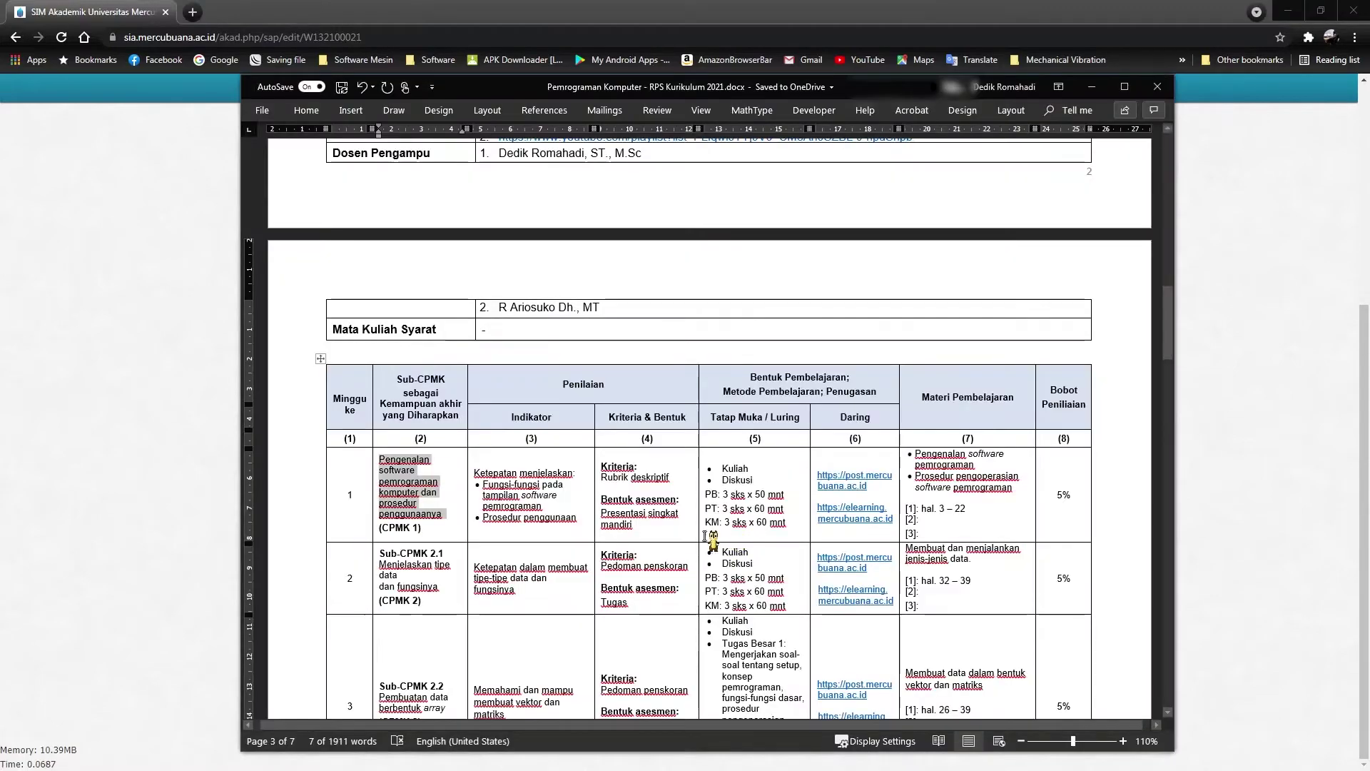
scroll(428, 492, "down", 1)
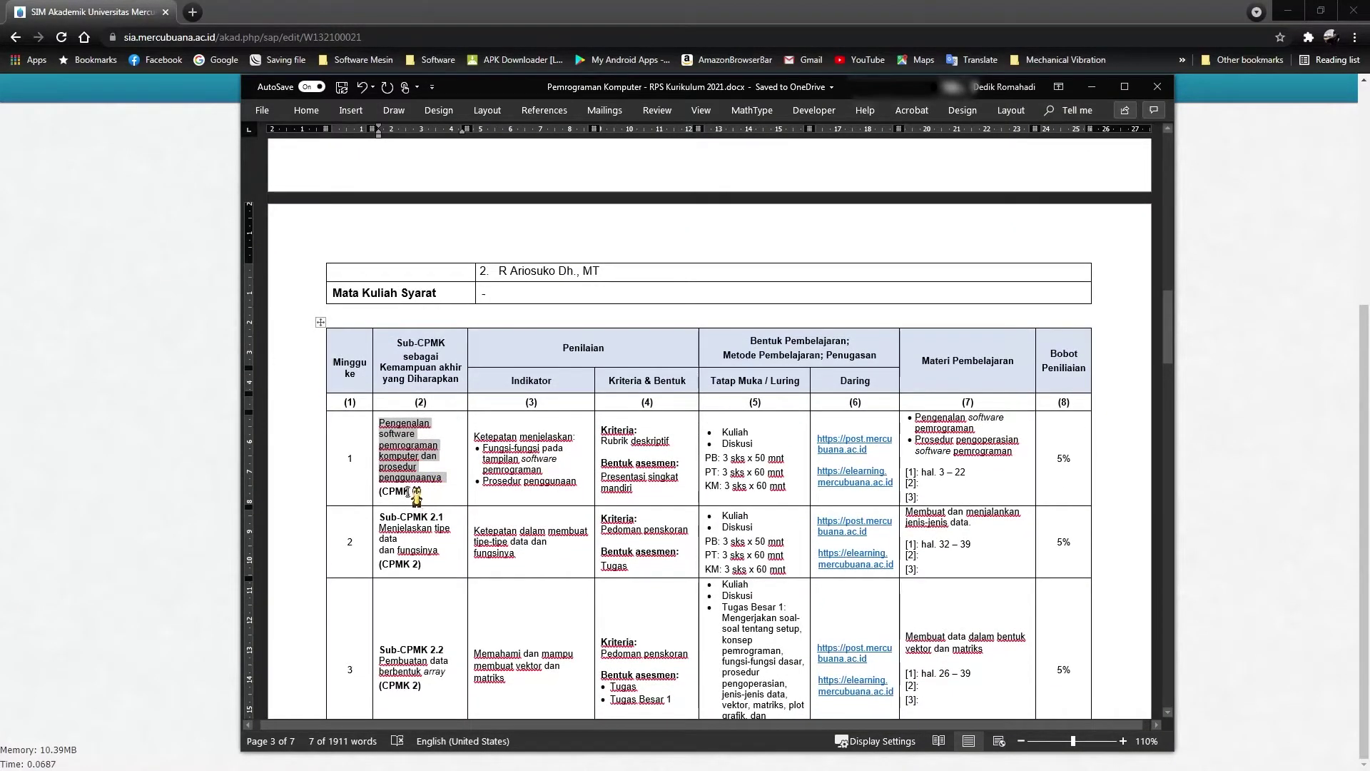
key("alt+Tab")
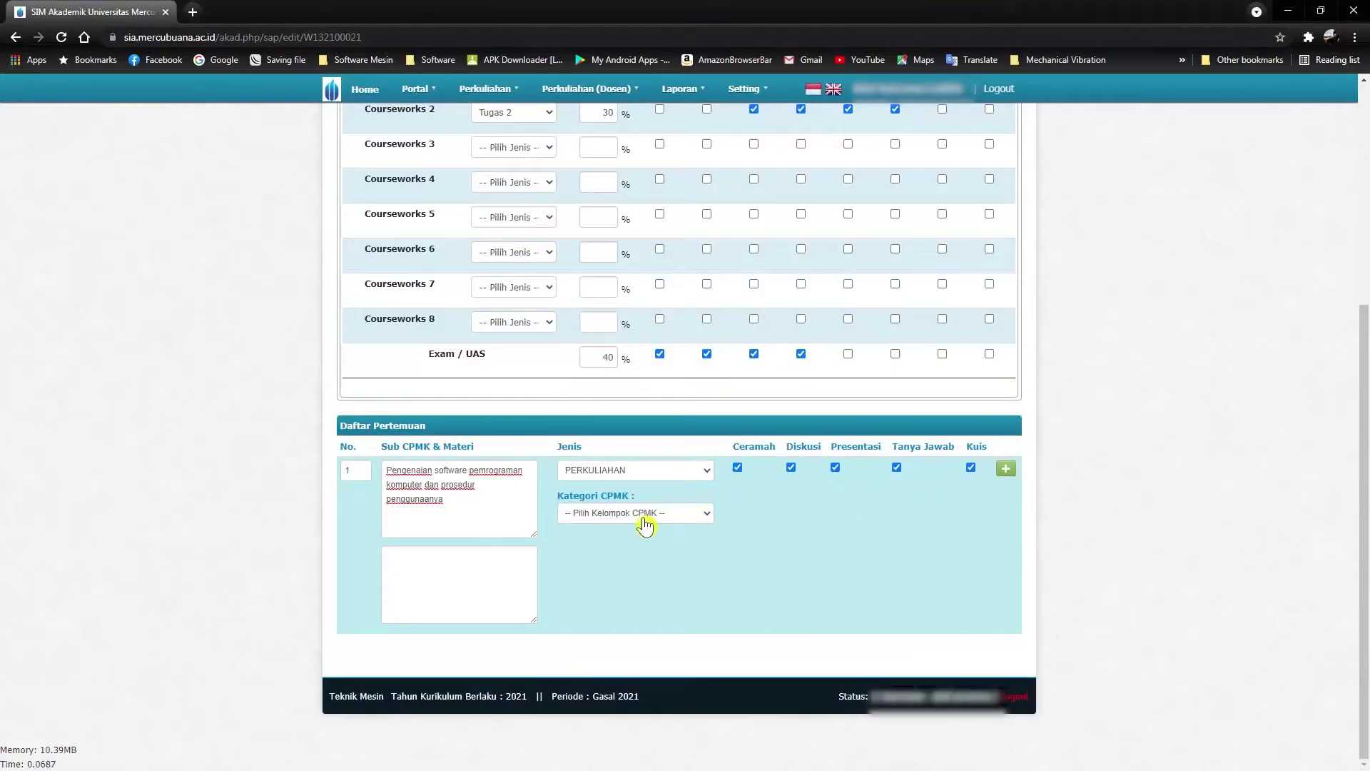
left_click(646, 526)
left_click(579, 557)
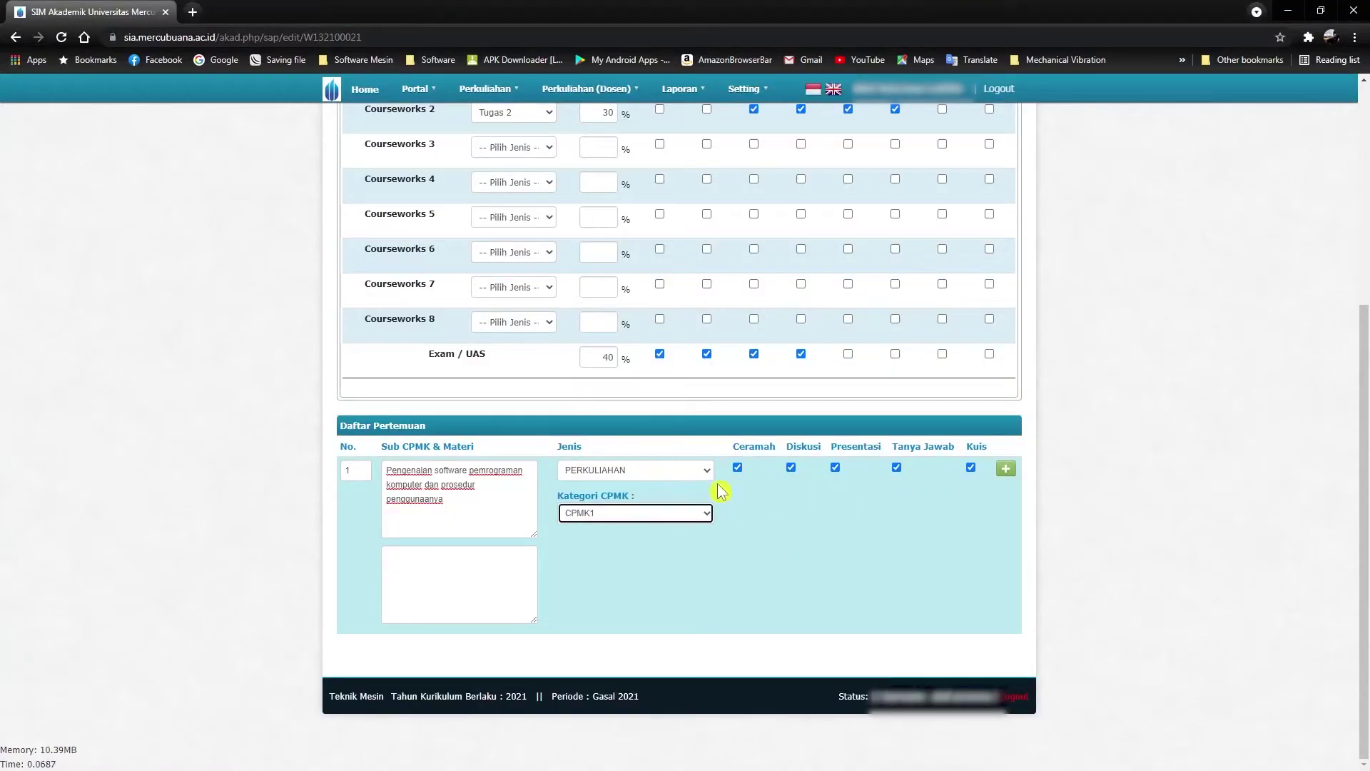
left_click(1006, 468)
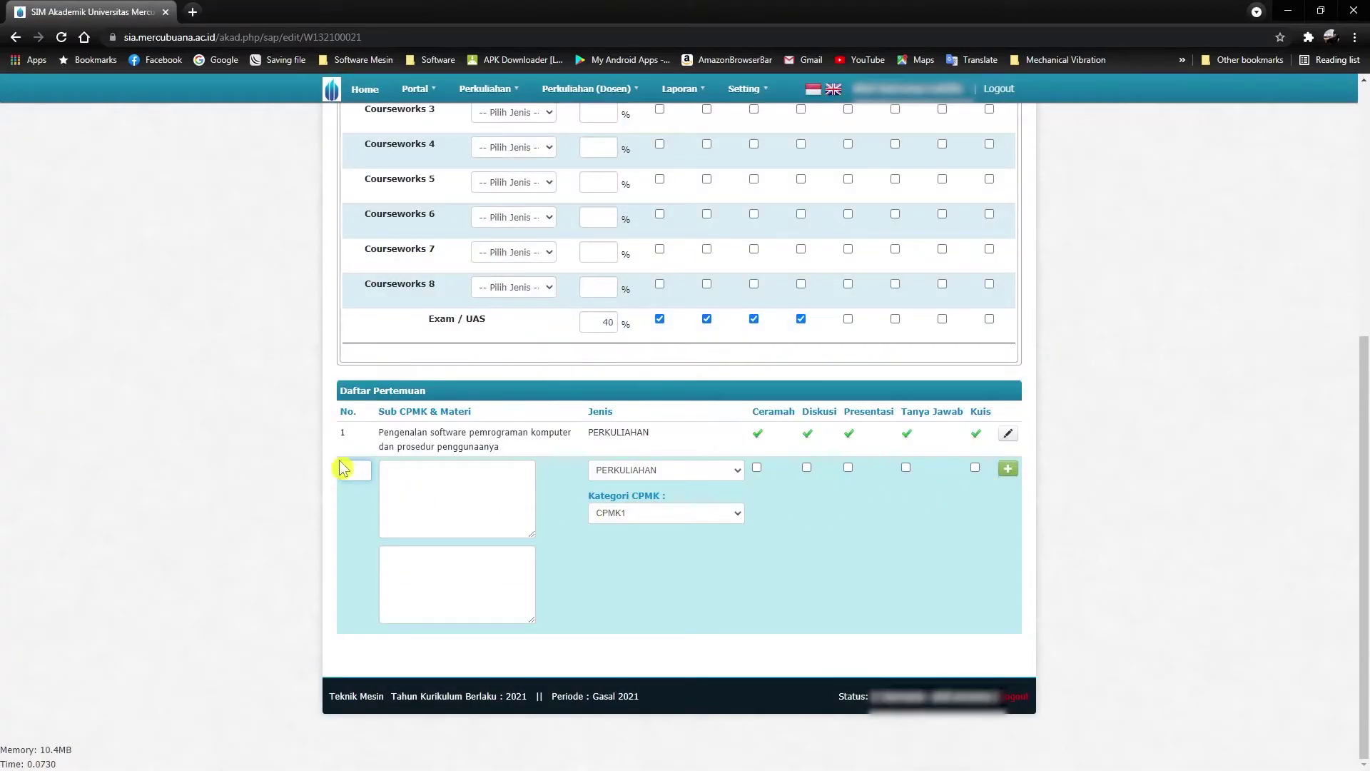
Step: Number the new meeting 2 and copy the week 2 Sub-CPMK, "Menjelaskan tipe data dan fungsinya", from the Word RPS into it
type("2")
left_click(417, 490)
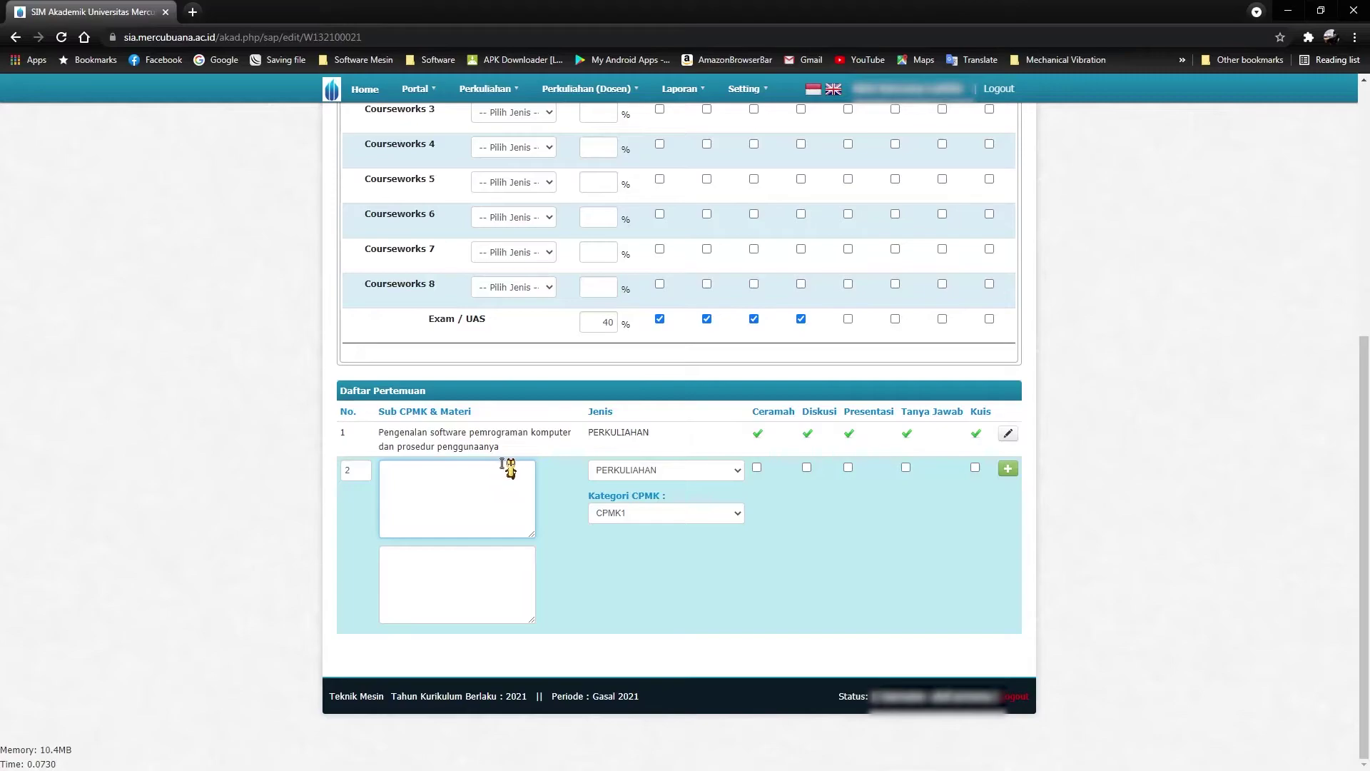
key("alt+Tab")
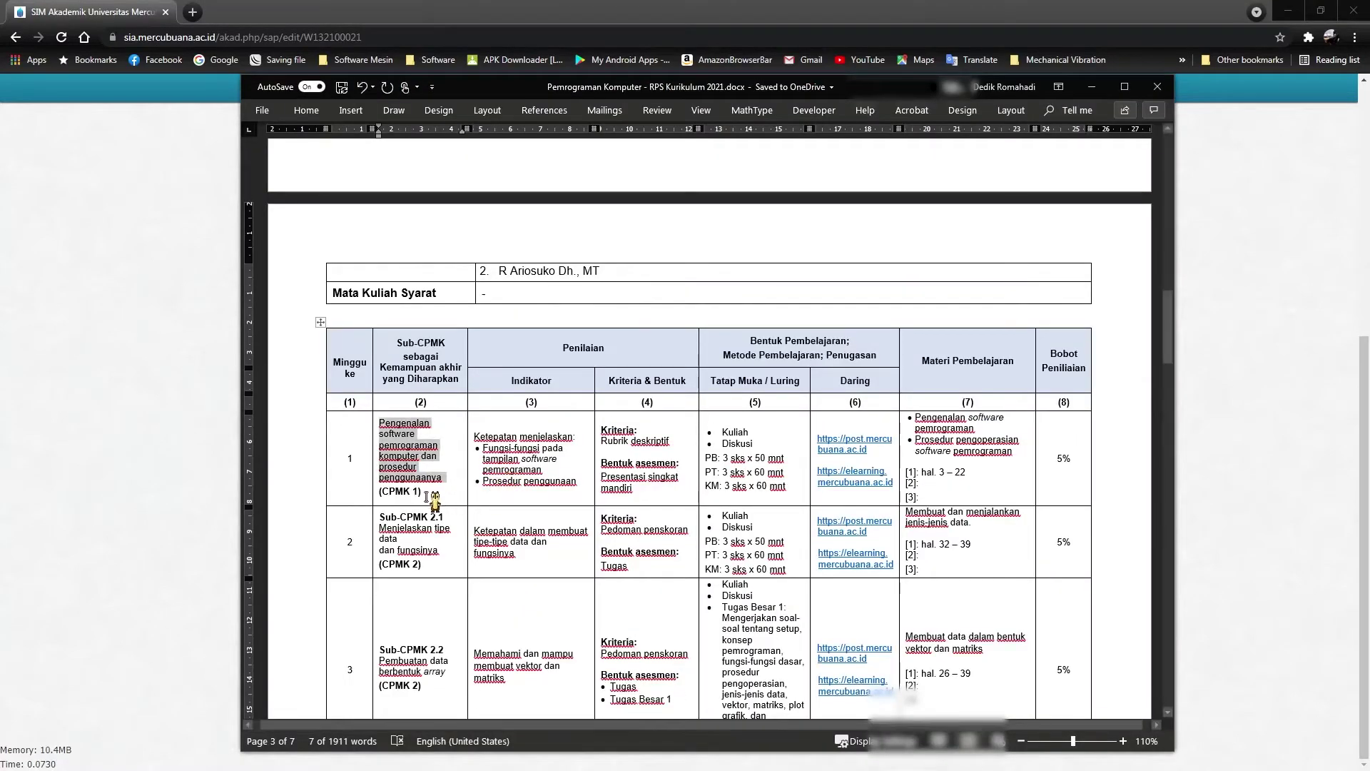
scroll(428, 500, "down", 3)
left_click_drag(384, 424, 438, 442)
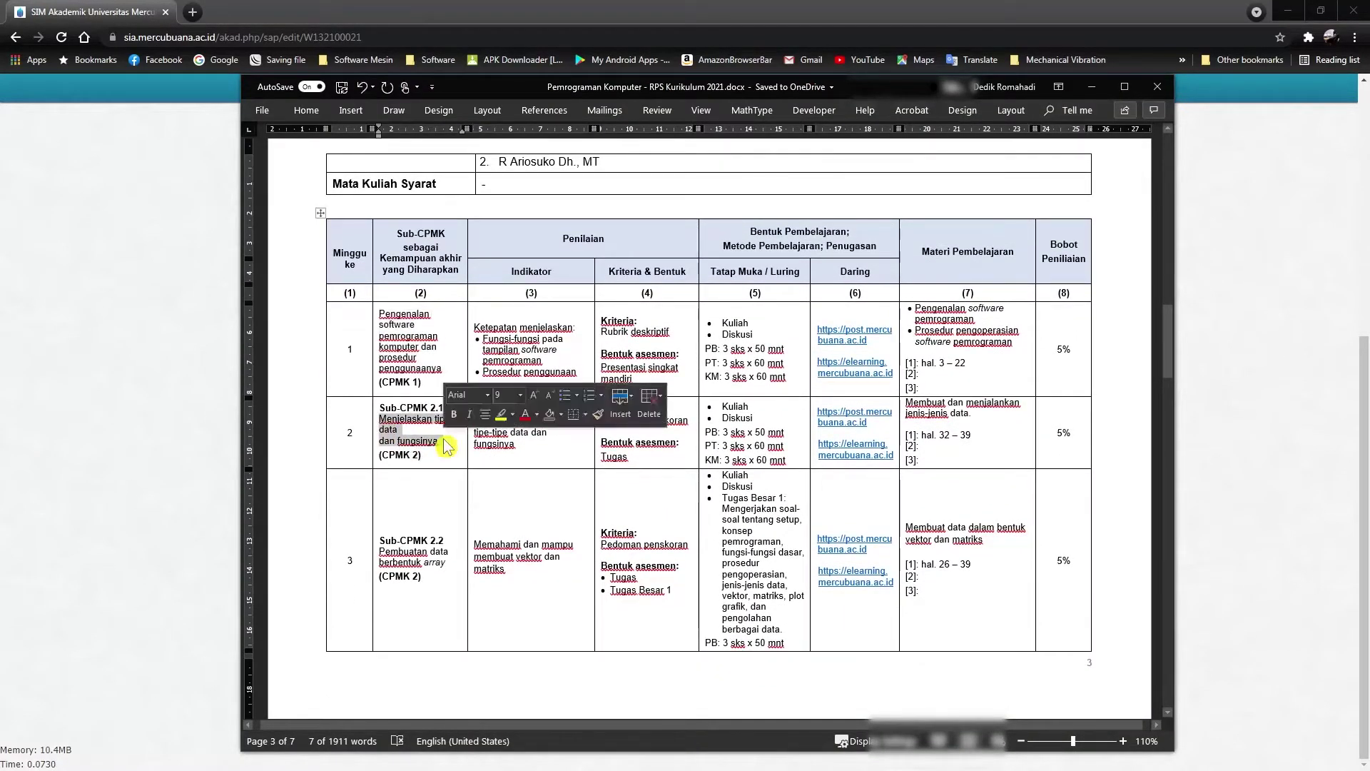
key("ctrl+c")
key("alt+Tab")
key("ctrl+v")
key("alt+Tab")
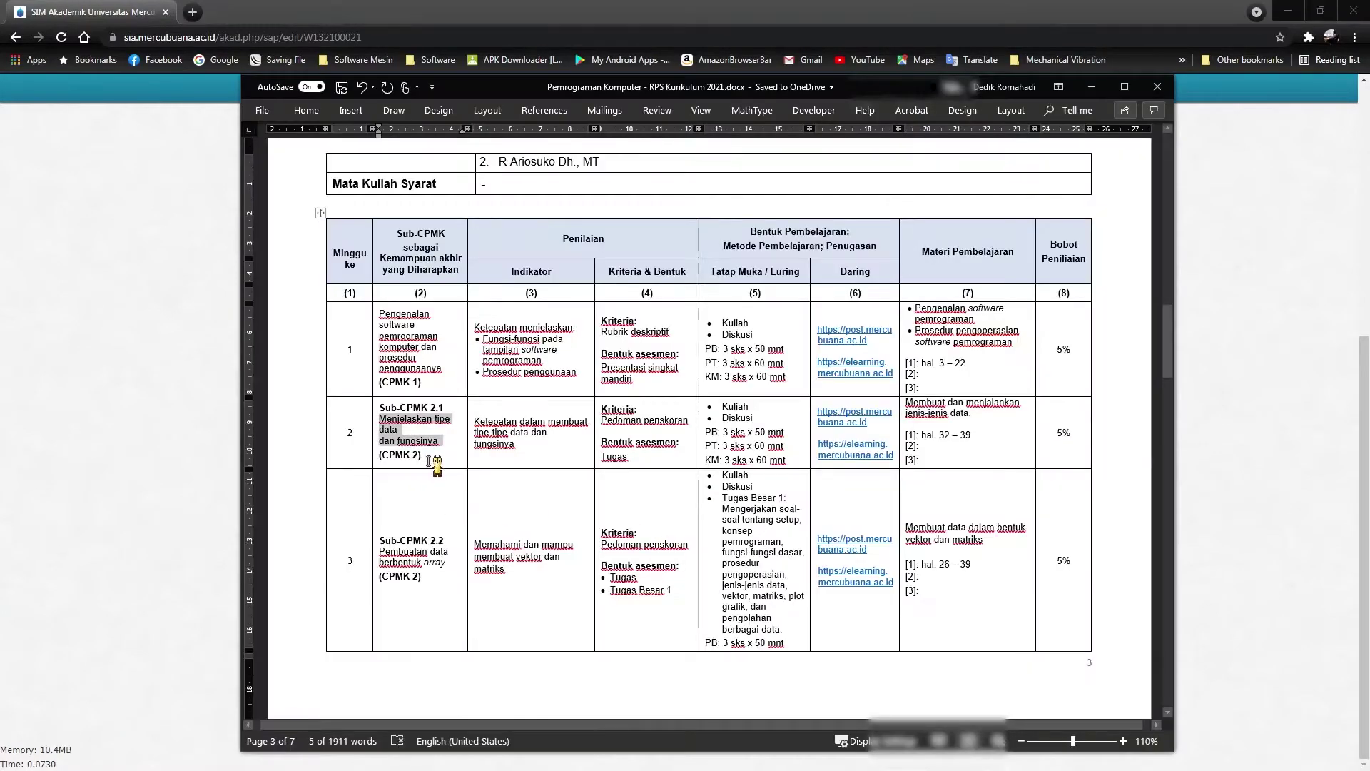
Step: Assign meeting 2 to CPMK2, enable all five learning methods from Ceramah to Kuis, and add it to the list
key("alt+Tab")
left_click(666, 512)
left_click(650, 557)
left_click(756, 467)
left_click(806, 468)
left_click(848, 467)
left_click(905, 468)
left_click(975, 467)
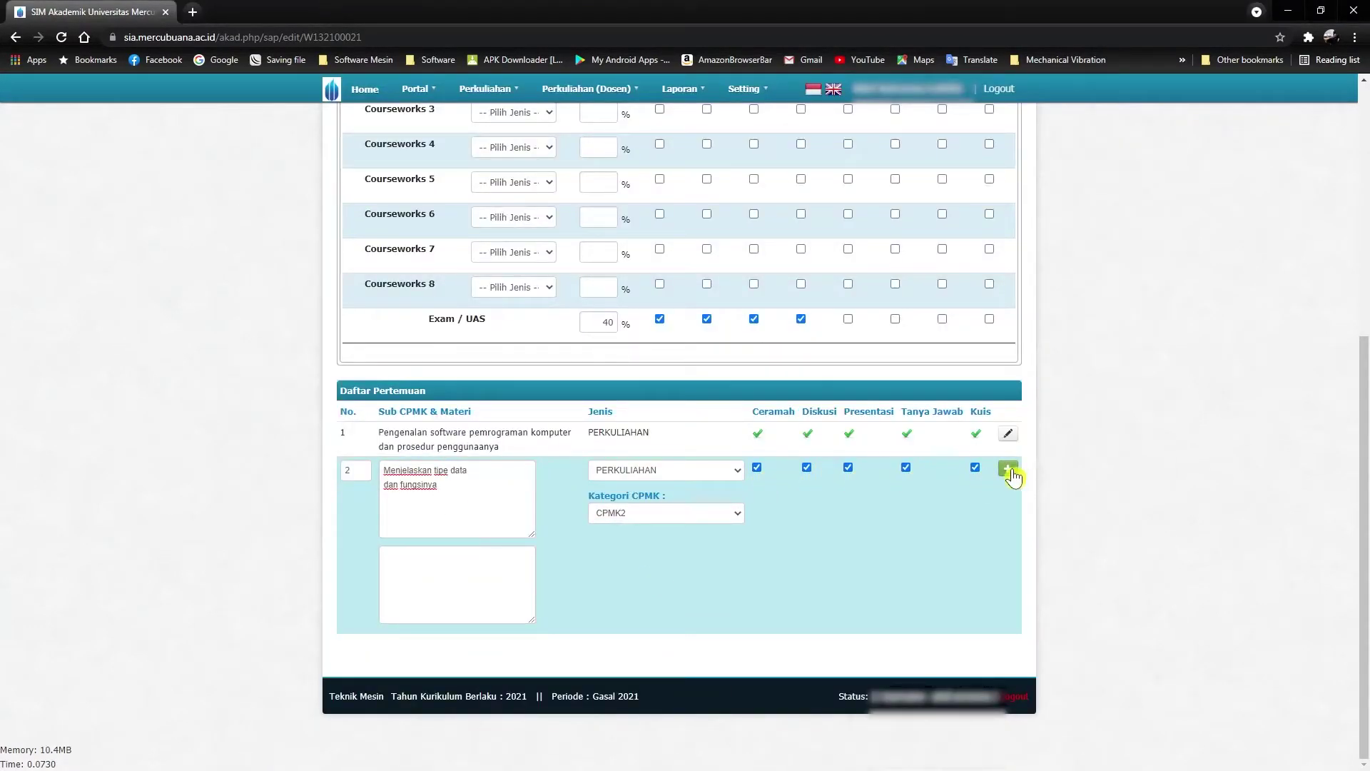
left_click(1008, 468)
Step: Copy the week 3 Sub-CPMK, "Pembuatan data berbentuk array", from the Word RPS into the entry for meeting 3
left_click(461, 533)
key("alt+Tab")
left_click_drag(384, 548, 460, 574)
key("ctrl+c")
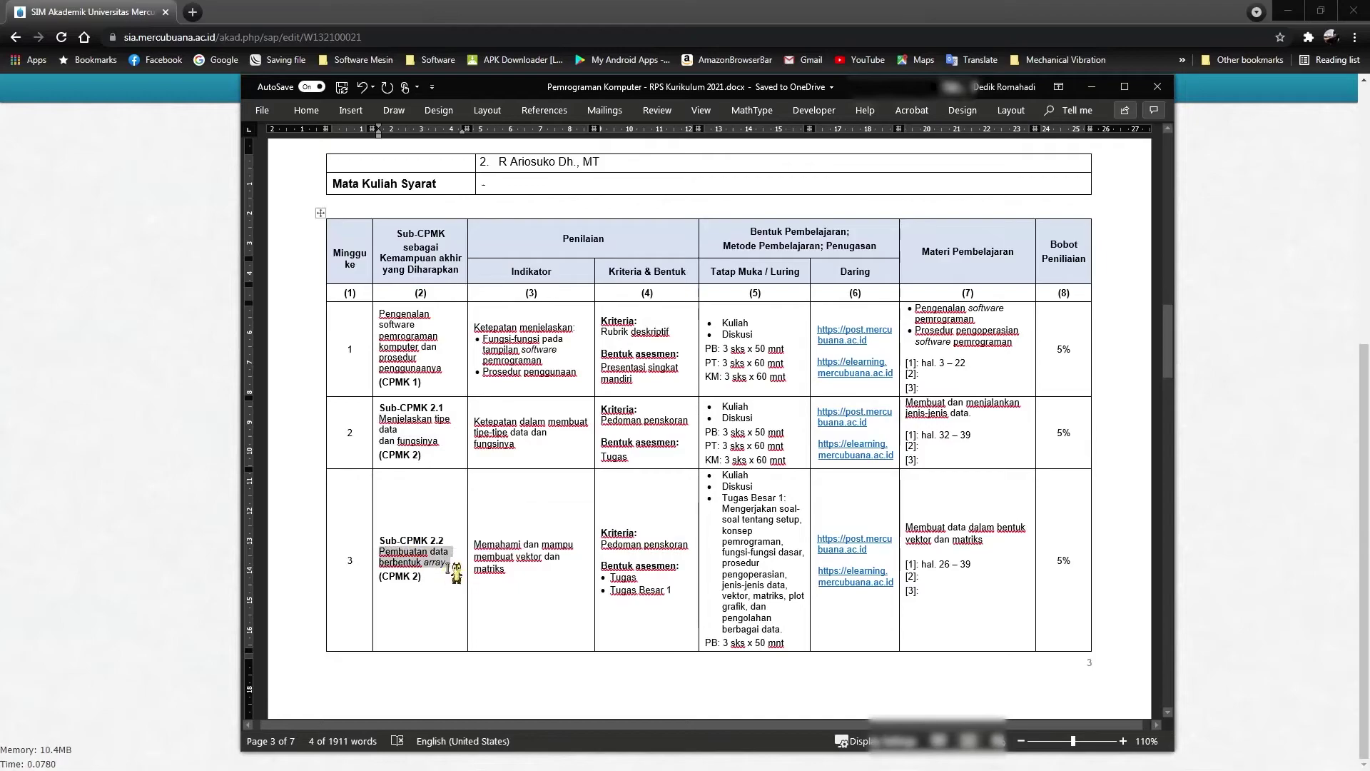
key("alt+Tab")
key("ctrl+v")
Step: Enable Ceramah, Diskusi, Presentasi, Tanya Jawab and Kuis for meeting 3 and add it to the list
left_click(756, 467)
left_click(806, 468)
left_click(847, 468)
left_click(906, 467)
left_click(975, 468)
left_click(1007, 468)
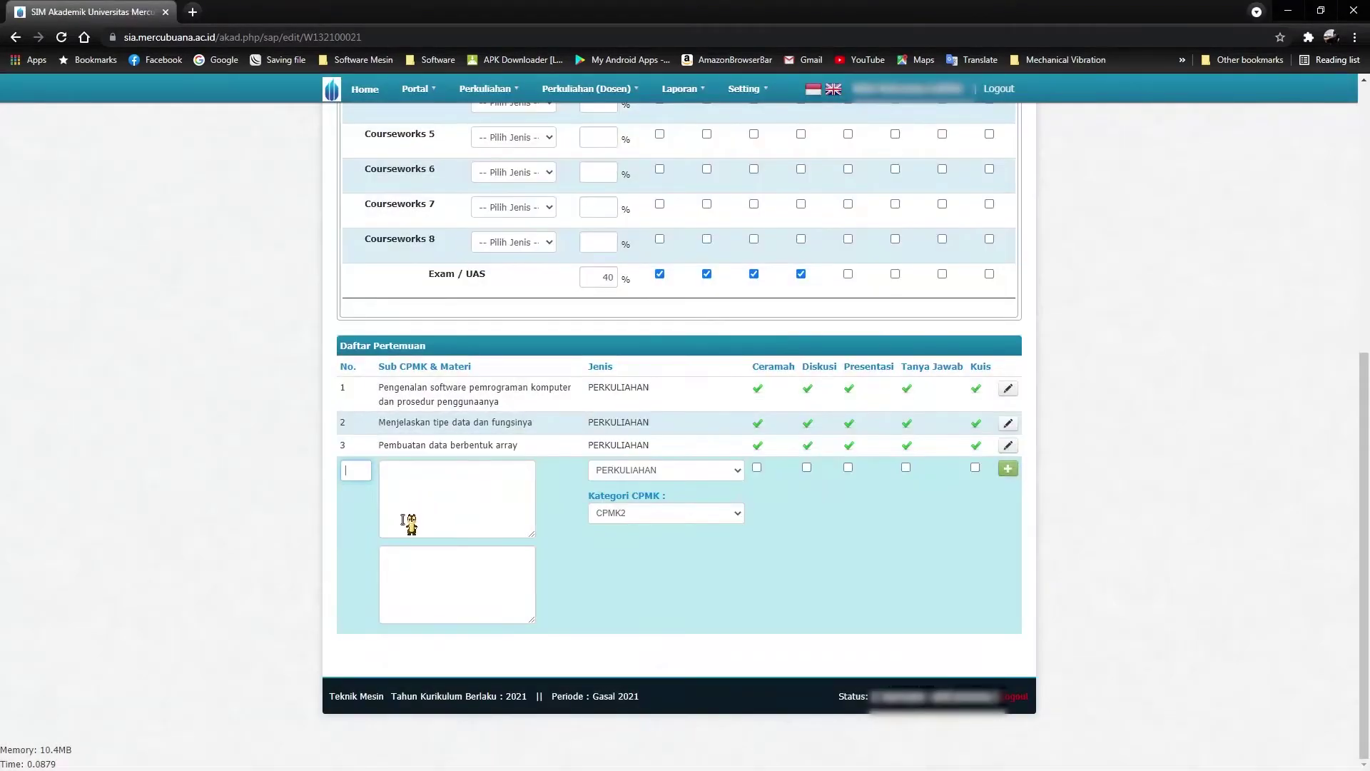
Step: Copy the week 4 Sub-CPMK, "Pengolahan data berbentuk array", from the Word RPS into the entry for meeting 4
key("alt+Tab")
scroll(457, 500, "down", 5)
left_click_drag(379, 563, 457, 576)
key("alt+Tab")
left_click(500, 510)
key("ctrl+v")
Step: Enable Ceramah, Diskusi, Presentasi, Tanya Jawab and Kuis for meeting 4
left_click(757, 467)
left_click(806, 468)
left_click(848, 468)
left_click(906, 467)
left_click(974, 468)
Step: Add meeting 4 to the list and fill meeting 5 with the week 5 Sub-CPMK from Word, "Pembuatan diagram alir dari proses penyelesaian masalah"
key("alt+Tab")
left_click_drag(379, 524, 450, 576)
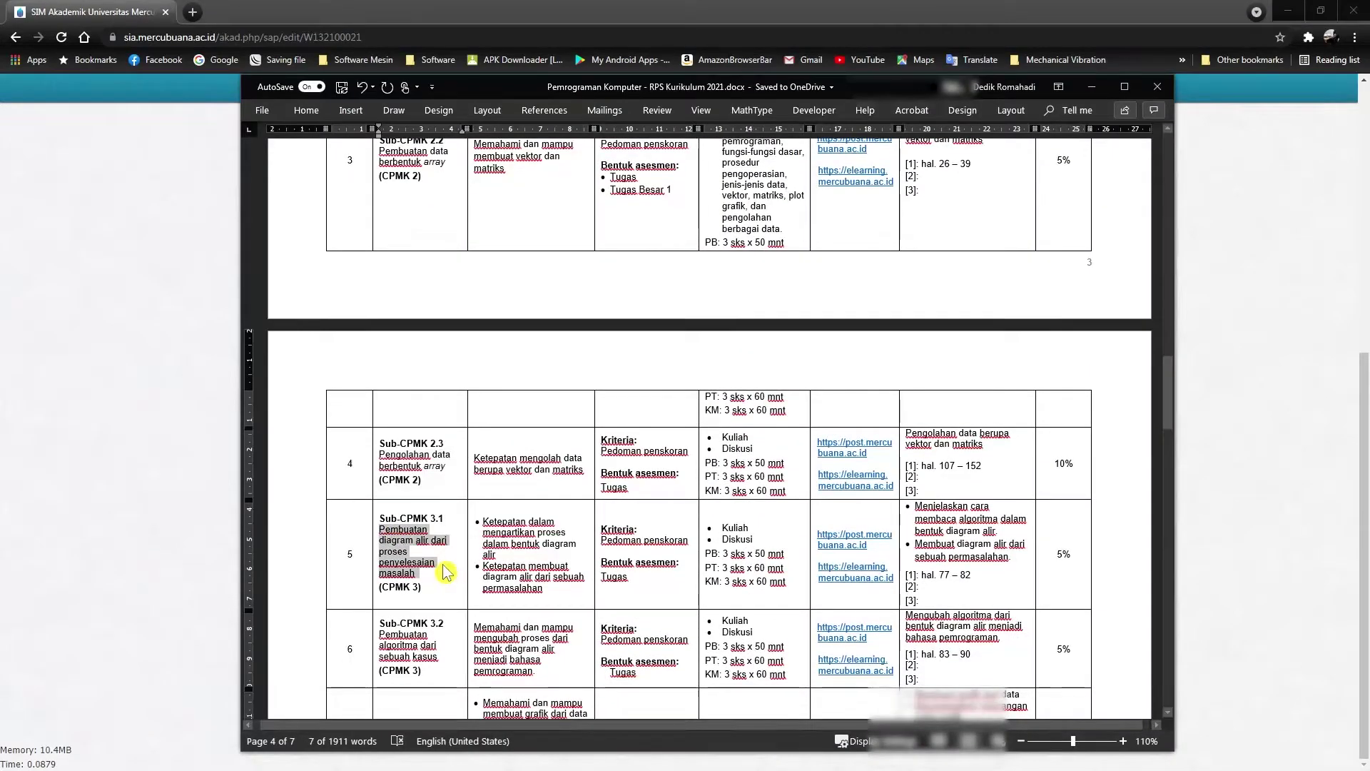
key("ctrl+c")
key("alt+Tab")
left_click(1008, 468)
type("5")
left_click(389, 503)
key("ctrl+v")
Step: Assign meeting 5 to CPMK3, enable all five learning methods, and add it to the list
left_click(666, 513)
left_click(642, 564)
left_click(756, 468)
left_click(806, 468)
left_click(848, 468)
left_click(1008, 468)
Step: Number the new meeting 6 and copy the week 6 Sub-CPMK, "Pembuatan algoritma dari sebuah kasus", from the Word RPS into it
key("alt+Tab")
left_click_drag(380, 449, 449, 480)
key("ctrl+c")
key("alt+Tab")
type("6")
left_click(409, 485)
key("ctrl+v")
Step: Enable Ceramah, Diskusi, Presentasi, Tanya Jawab and Kuis for meeting 6 and add it to the list
left_click(757, 468)
left_click(806, 468)
left_click(848, 468)
left_click(906, 468)
left_click(975, 468)
left_click(1008, 468)
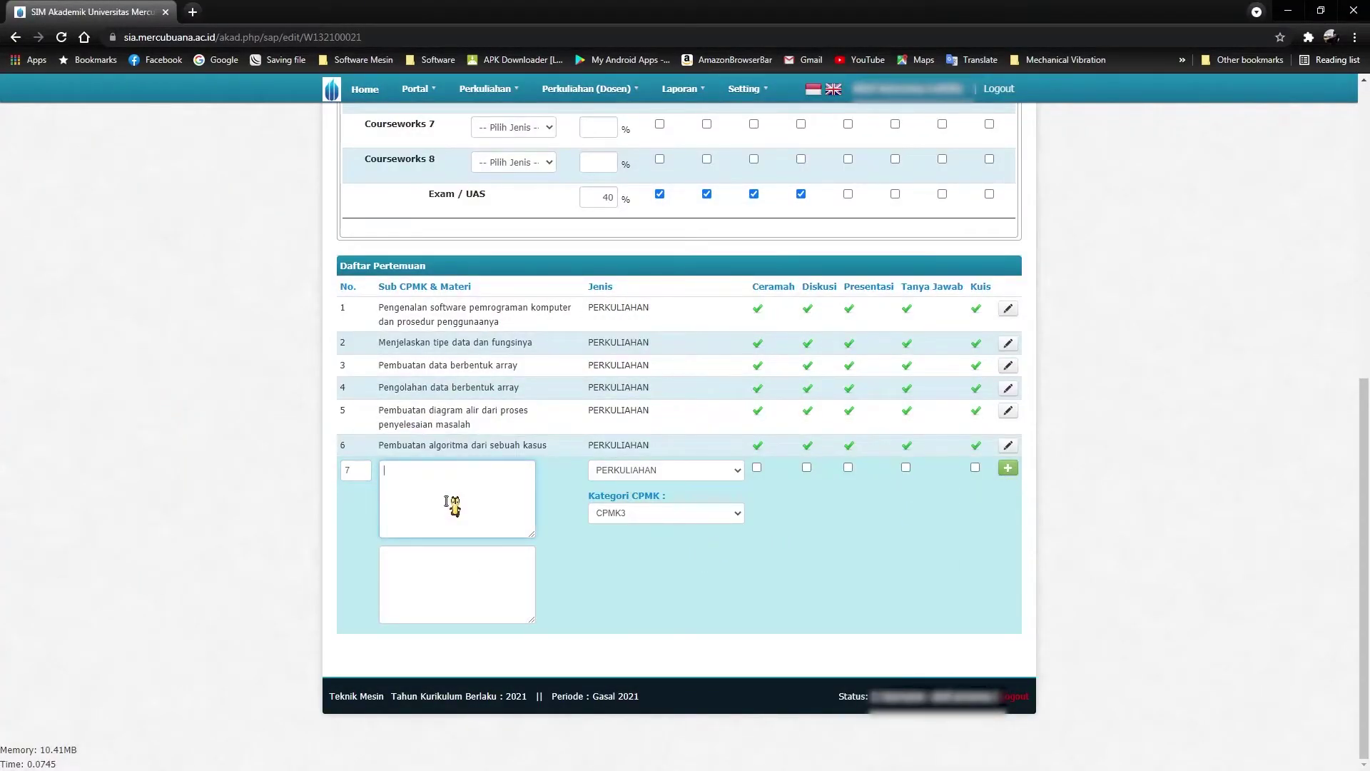
Step: Copy the week 7 Sub-CPMK, "Pembuatan grafik dari berbagai tipe data", from the Word RPS into the entry for meeting 7
key("alt+Tab")
scroll(421, 499, "down", 2)
left_click_drag(380, 484, 421, 516)
key("ctrl+c")
key("alt+Tab")
left_click(457, 499)
key("ctrl+v")
Step: Enable all five learning methods for meeting 7 and add it to the list
left_click(756, 468)
left_click(806, 467)
left_click(848, 467)
left_click(1007, 468)
Step: Number the new meeting 8 and copy the week 8 Sub-CPMK, "Penerapan logika conditional statement", from the Word RPS into it
type("8")
key("alt+Tab")
left_click_drag(378, 500, 425, 532)
key("ctrl+c")
key("alt+Tab")
left_click(456, 499)
key("ctrl+v")
Step: Enable Ceramah, Diskusi, Presentasi, Tanya Jawab and Kuis for meeting 8 and add it to the list
left_click(756, 467)
left_click(807, 467)
left_click(848, 468)
left_click(905, 467)
left_click(975, 468)
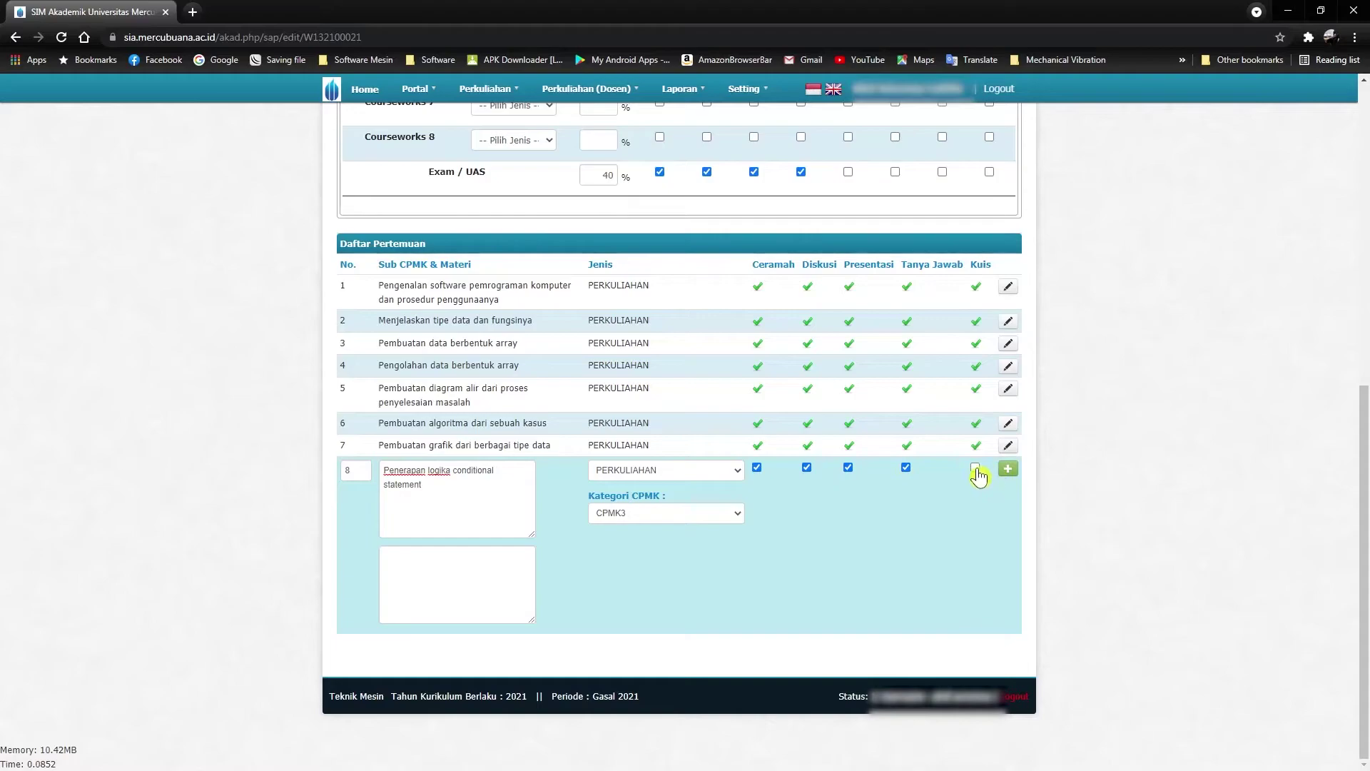
left_click(1007, 468)
Step: Copy the week 9 Sub-CPMK, "Pembuatan sistem iterasi dan iterasi bersarang", from the Word RPS into the entry for meeting 9
key("alt+Tab")
scroll(471, 503, "down", 5)
left_click_drag(379, 527, 428, 550)
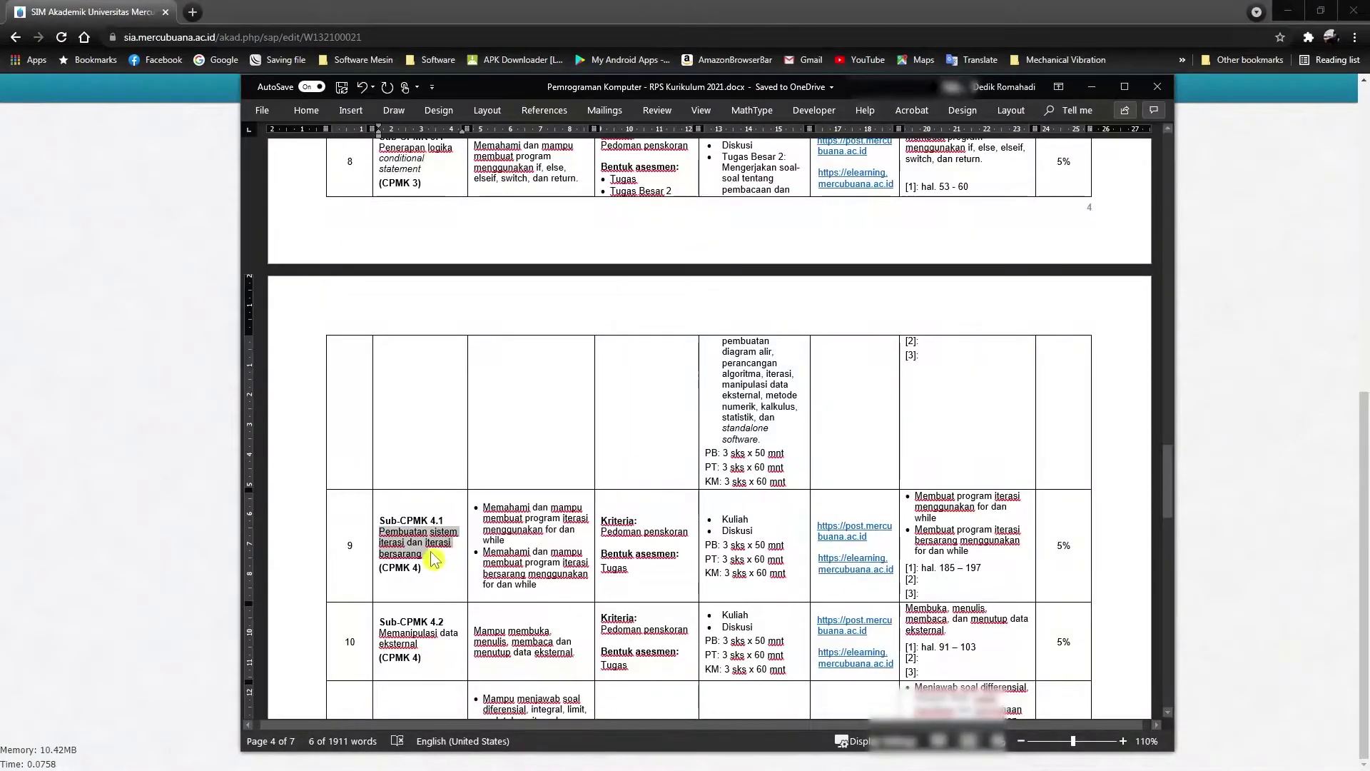
key("ctrl+c")
key("alt+Tab")
left_click(468, 510)
key("ctrl+v")
Step: Assign meeting 9 to CPMK4, enable all five learning methods, and add it to the list
left_click(666, 513)
left_click(651, 627)
left_click(756, 468)
left_click(806, 467)
left_click(905, 468)
left_click(974, 467)
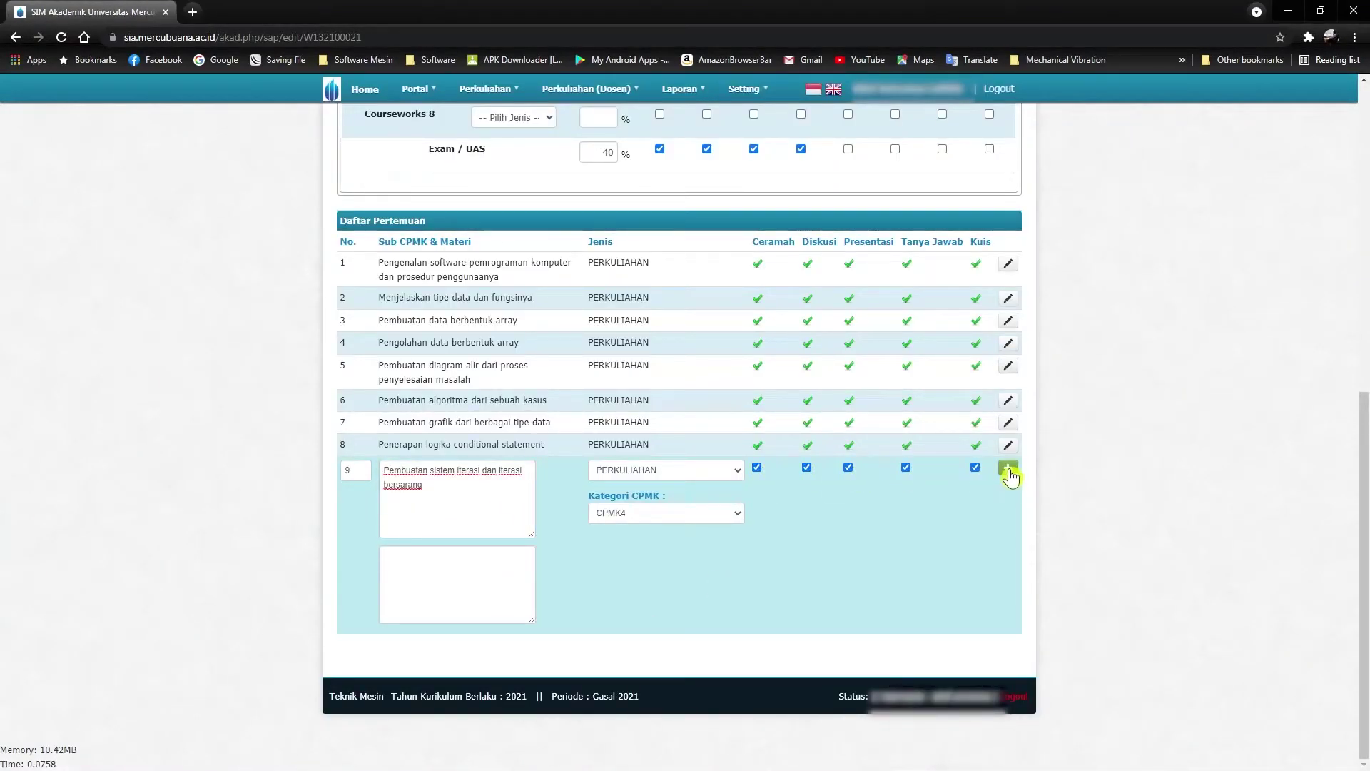
left_click(1008, 468)
Step: Copy the week 10 Sub-CPMK, "Memanipulasi data eksternal", from the Word RPS into the entry for meeting 10
key("alt+Tab")
left_click_drag(379, 523, 421, 537)
key("ctrl+c")
key("alt+Tab")
left_click(399, 514)
key("ctrl+v")
Step: Enable Ceramah, Diskusi, Presentasi, Tanya Jawab and Kuis for meeting 10 and add it to the list
left_click(756, 467)
left_click(806, 468)
left_click(905, 467)
left_click(975, 467)
left_click(1007, 468)
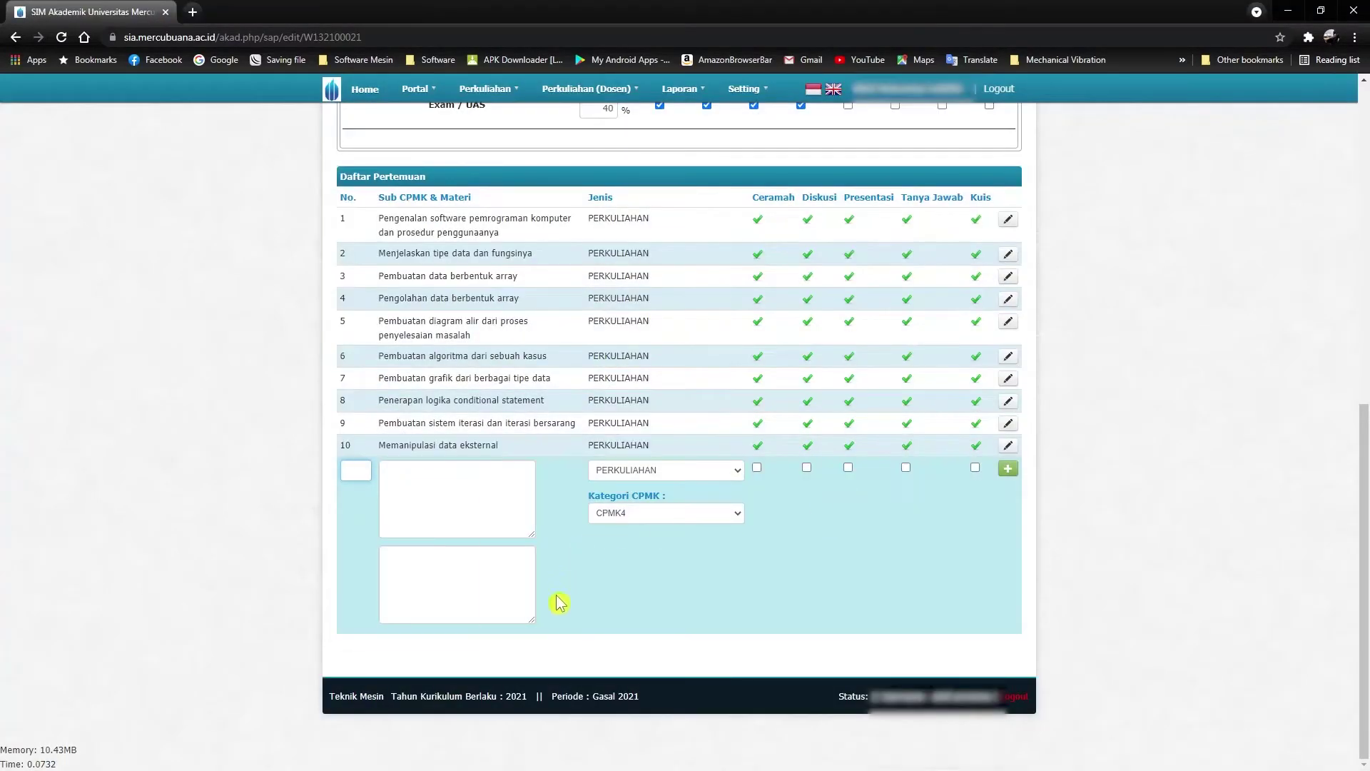
Step: Copy the week 11 Sub-CPMK, "Penyelesaian permasalahan kalkulus dan statistik", from the Word RPS into the entry for meeting 11
key("alt+Tab")
scroll(707, 429, "down", 3)
left_click_drag(379, 483, 436, 520)
key("ctrl+c")
key("alt+Tab")
left_click(457, 513)
key("ctrl+v")
Step: Assign meeting 11 to CPMK5, enable all five learning methods, and add it to the list
left_click(642, 514)
left_click(642, 627)
left_click(1008, 469)
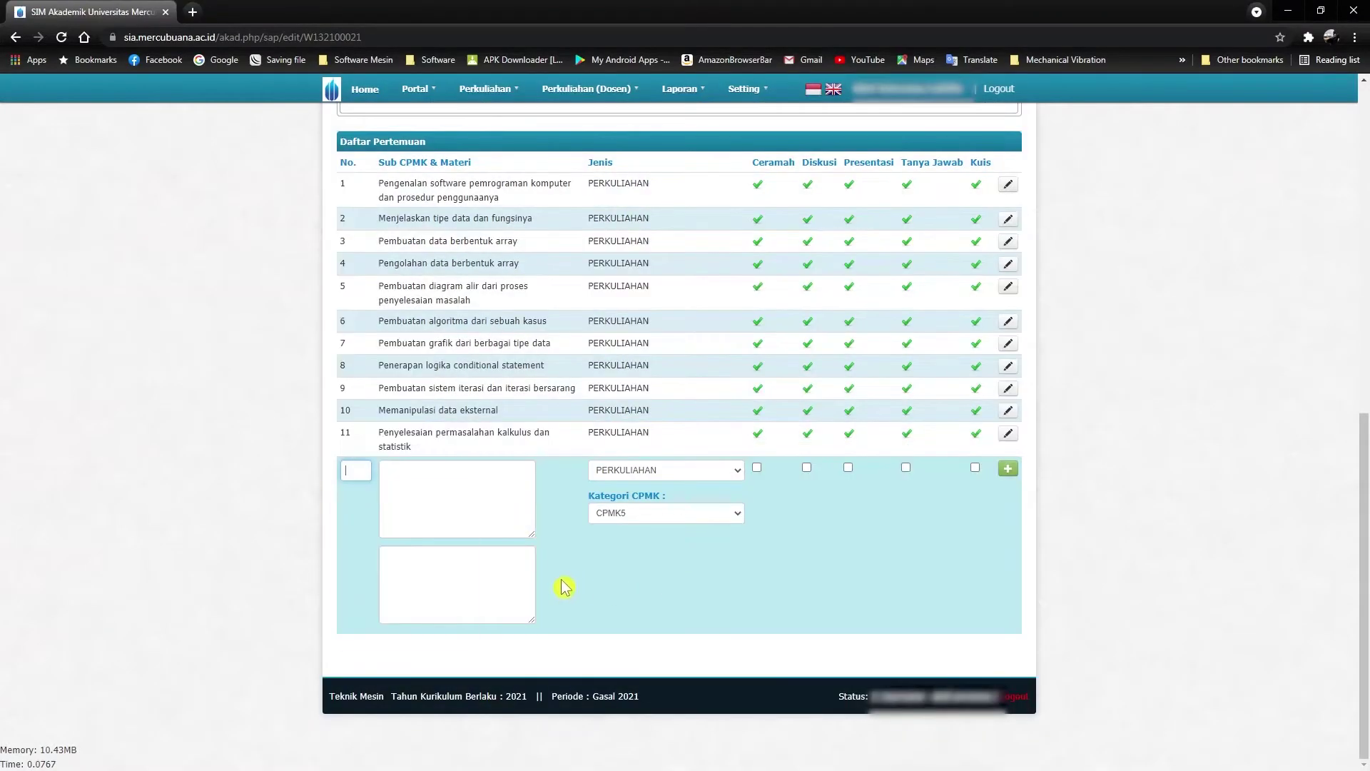
Step: Copy the week 12 Sub-CPMK, "Penerapan metode numerik", from the Word RPS into the entry for meeting 12
key("alt+Tab")
scroll(416, 584, "down", 5)
key("alt+Tab")
left_click(499, 497)
key("ctrl+v")
Step: Enable Ceramah, Diskusi, Presentasi, Tanya Jawab and Kuis for meeting 12 and add it to the list
left_click(757, 467)
left_click(806, 467)
left_click(848, 467)
left_click(905, 468)
left_click(975, 468)
left_click(1007, 468)
Step: Copy the week 13 Sub-CPMK, "Pembuatan Standalone Software", from the Word RPS into the entry for meeting 13
key("alt+Tab")
scroll(414, 385, "down", 5)
key("alt+Tab")
left_click(446, 484)
key("ctrl+v")
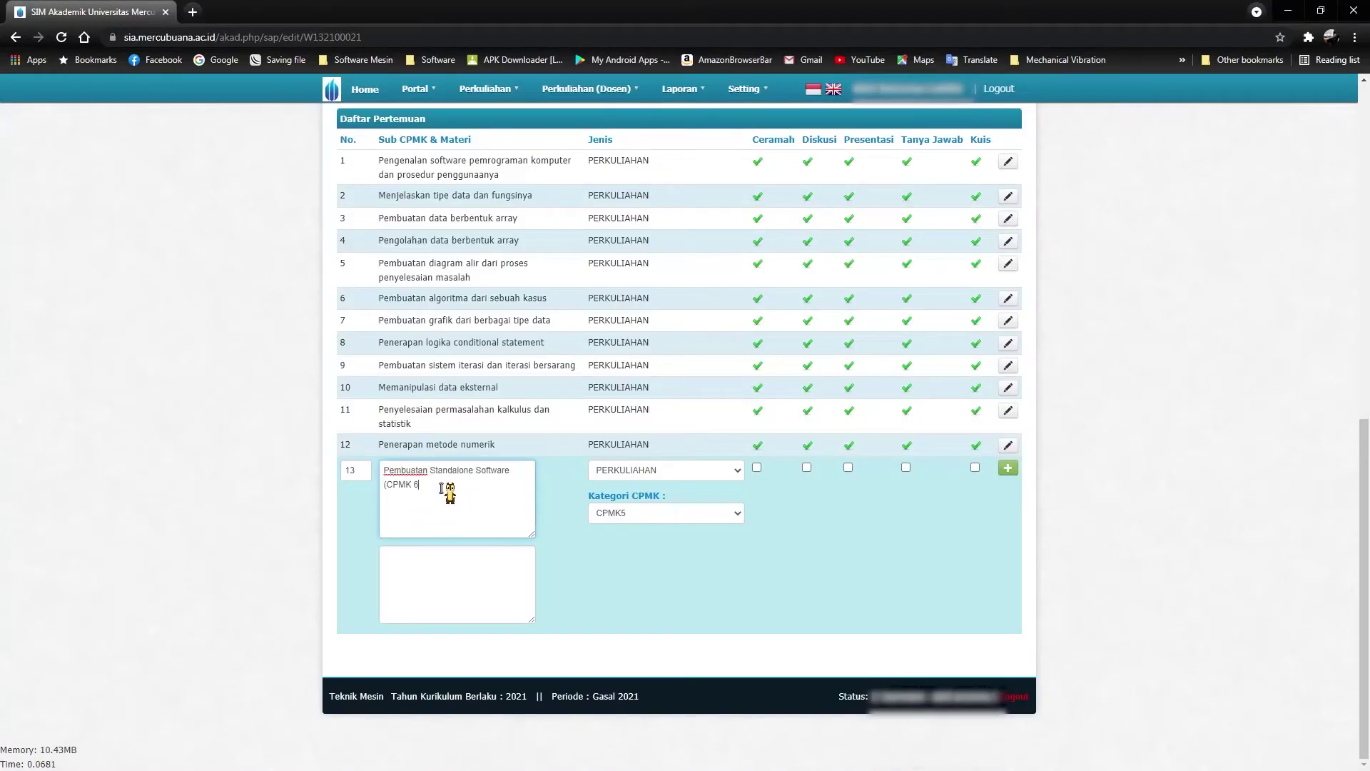
Step: Assign meeting 13 to CPMK6, enable all five learning methods, and add it to the list
left_click(666, 513)
left_click(679, 636)
left_click(756, 467)
left_click(807, 468)
left_click(848, 467)
left_click(906, 467)
left_click(975, 468)
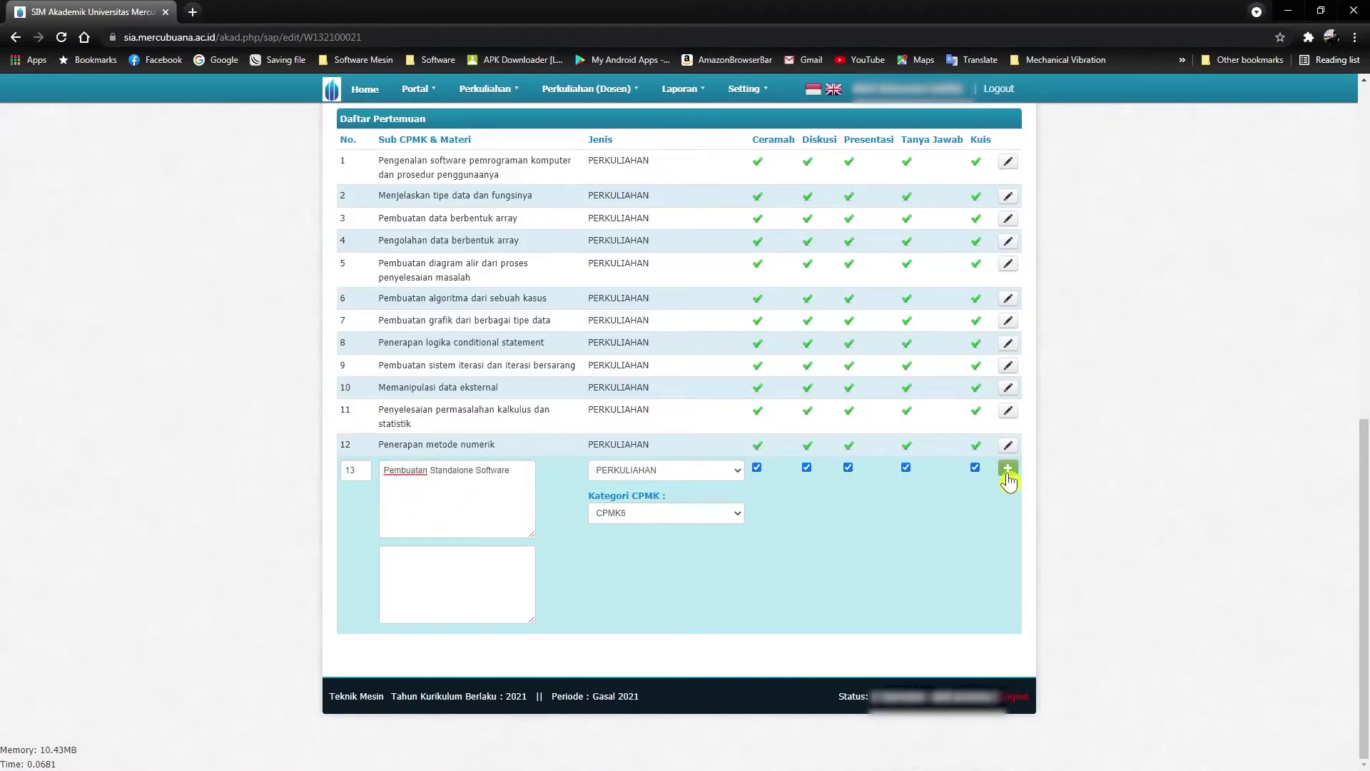
left_click(1008, 468)
Step: Copy the week 14 Sub-CPMK, "Pembuatan Standalone Software", from the Word RPS into the entry for meeting 14
key("alt+Tab")
left_click_drag(380, 472, 419, 496)
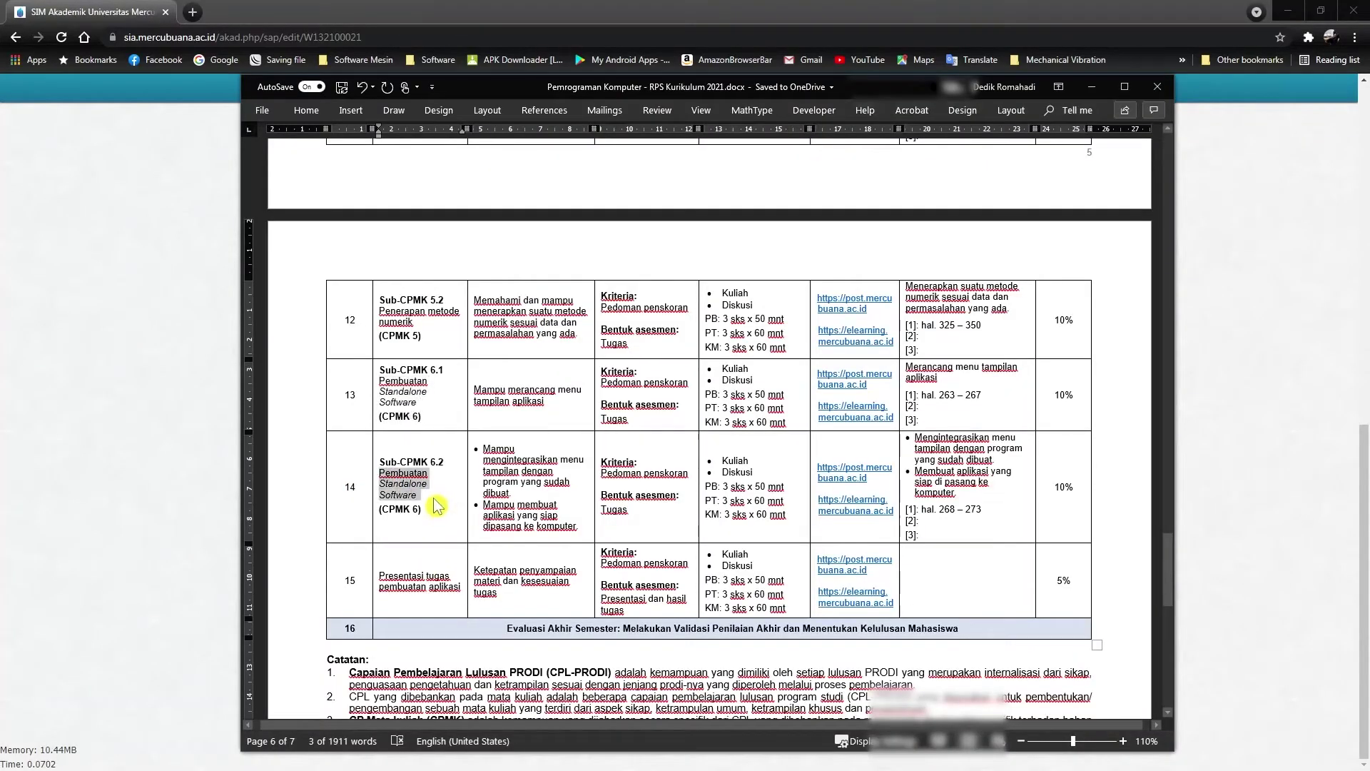
key("alt+Tab")
left_click(459, 528)
key("ctrl+v")
Step: Enable Ceramah, Diskusi, Presentasi, Tanya Jawab and Kuis for meeting 14 and add it to the list
left_click(756, 467)
left_click(807, 467)
left_click(848, 468)
left_click(906, 467)
left_click(975, 467)
left_click(1007, 469)
Step: Start the entry for meeting 15 with the week 15 text from the Word RPS, "Presentasi tugas pembuatan aplikasi"
key("alt+Tab")
scroll(511, 580, "down", 2)
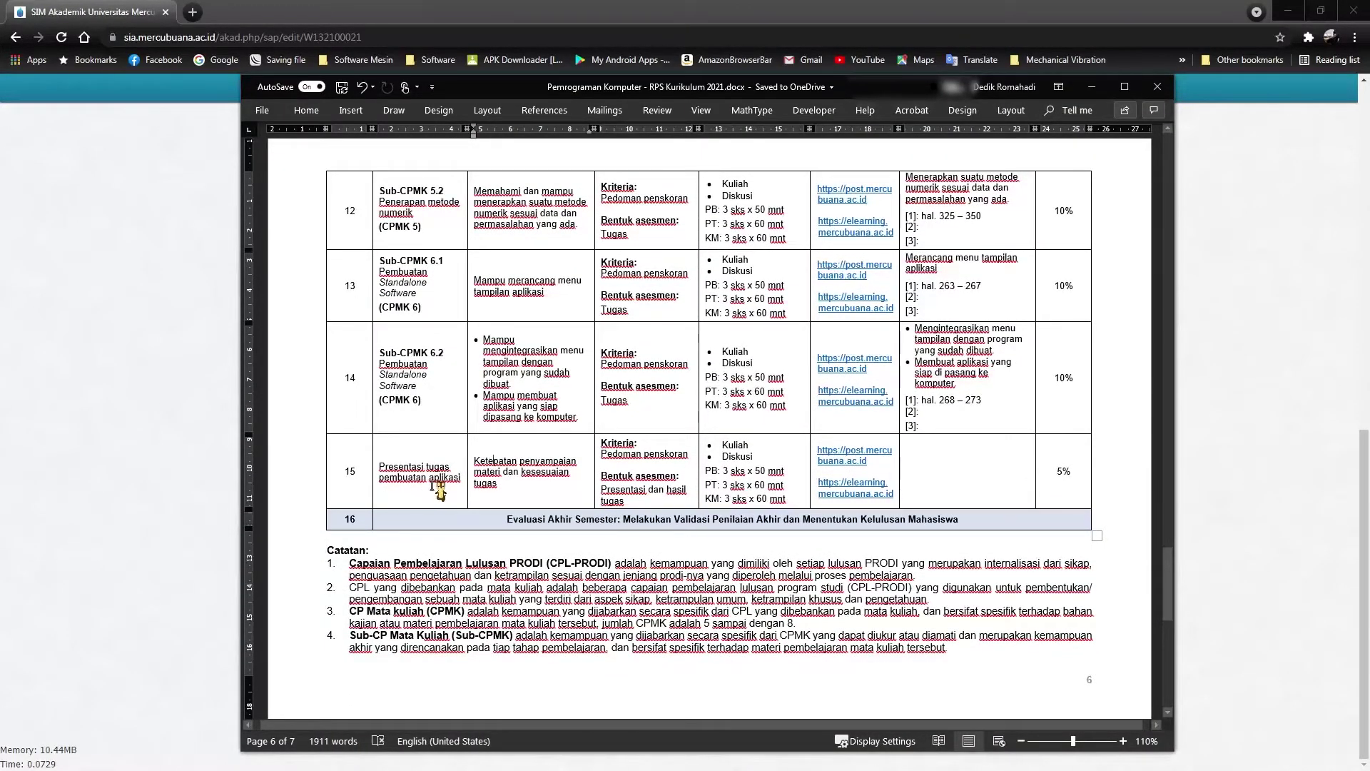
triple_click(412, 469)
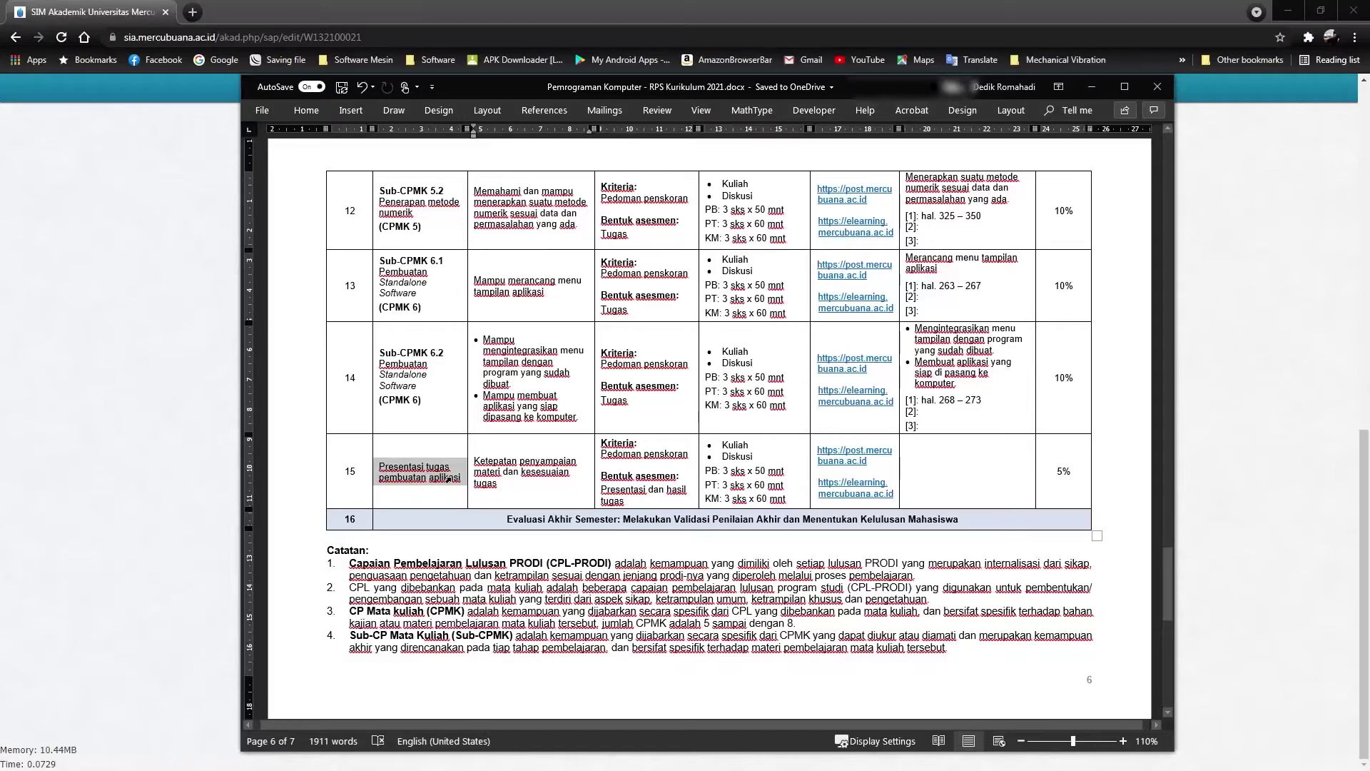
left_click_drag(439, 486, 416, 493)
key("alt+Tab")
type("15")
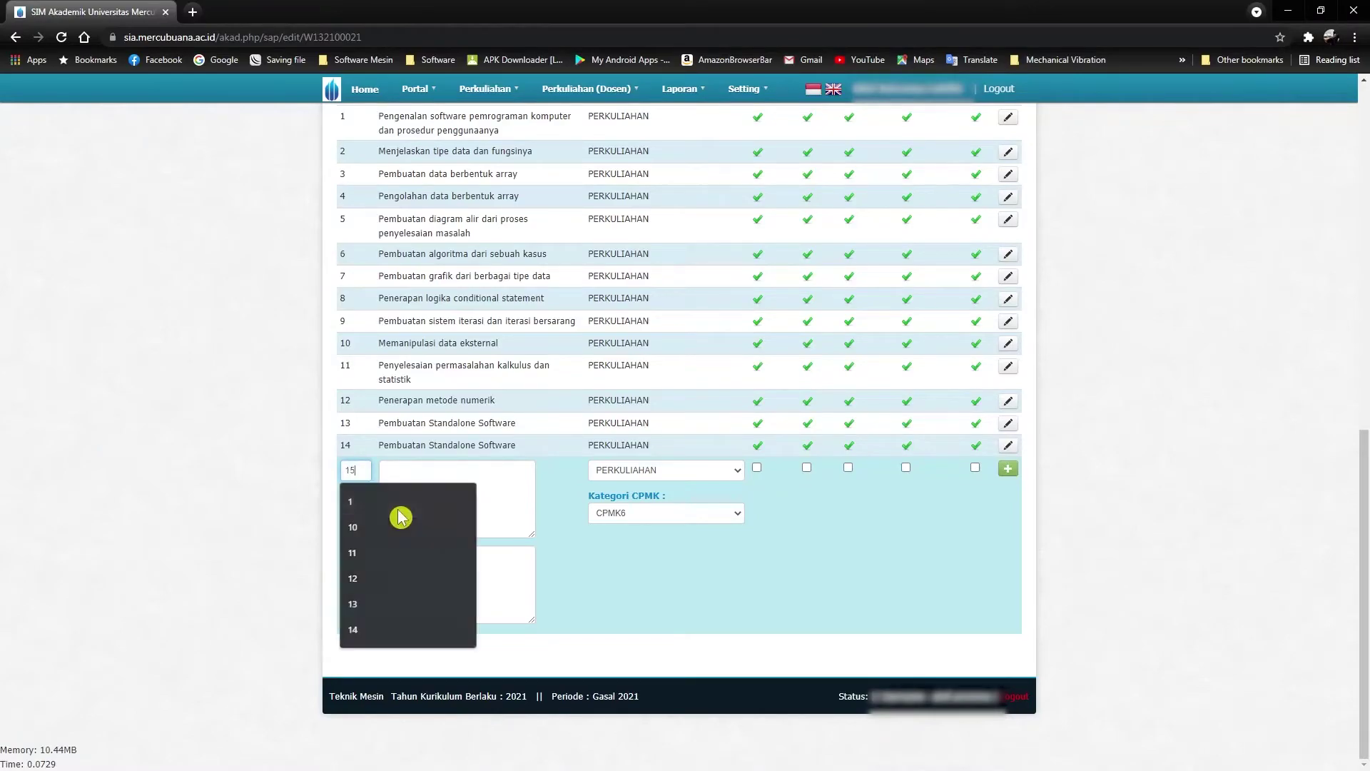
left_click(473, 503)
key("ctrl+v")
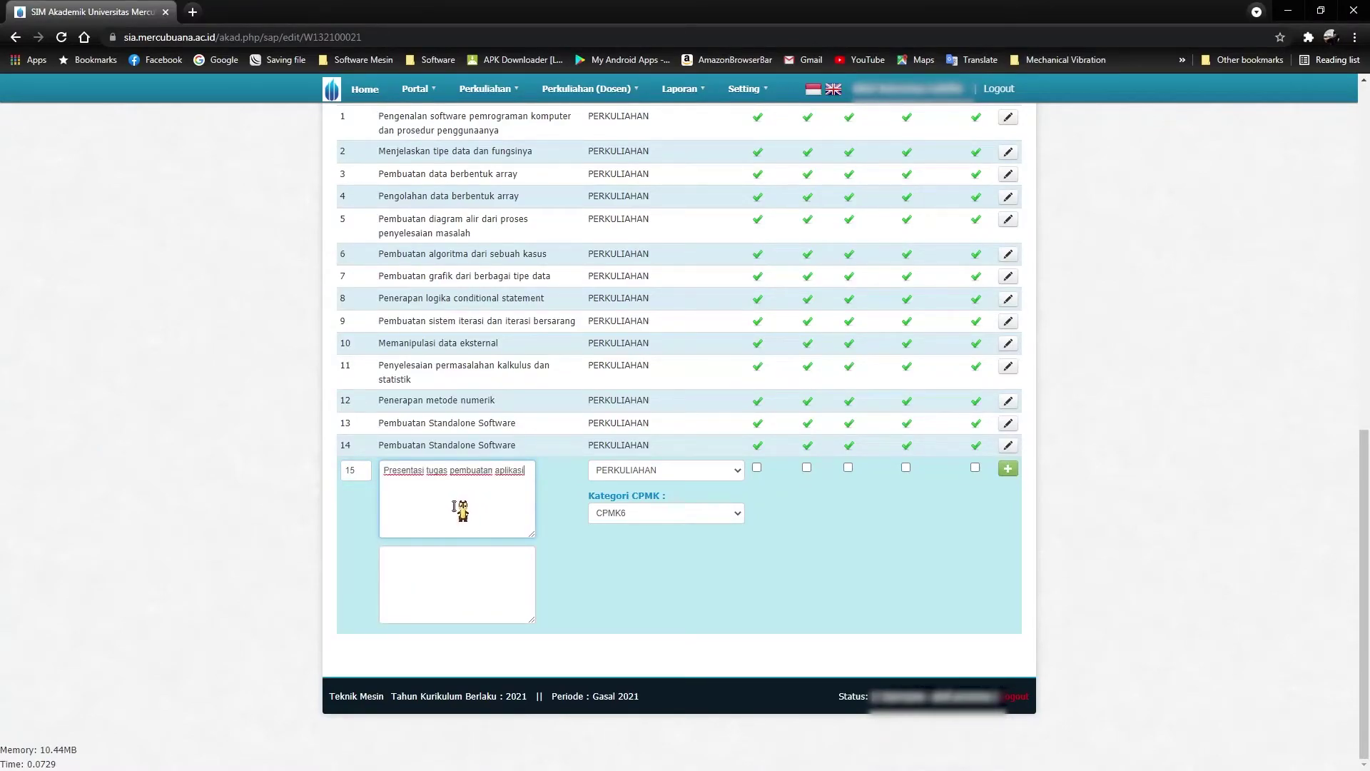
Step: Reset the Kategori CPMK of meeting 15 to "-- Pilih Kelompok CPMK --", leaving its type as PERKULIAHAN
left_click(652, 473)
left_click(652, 474)
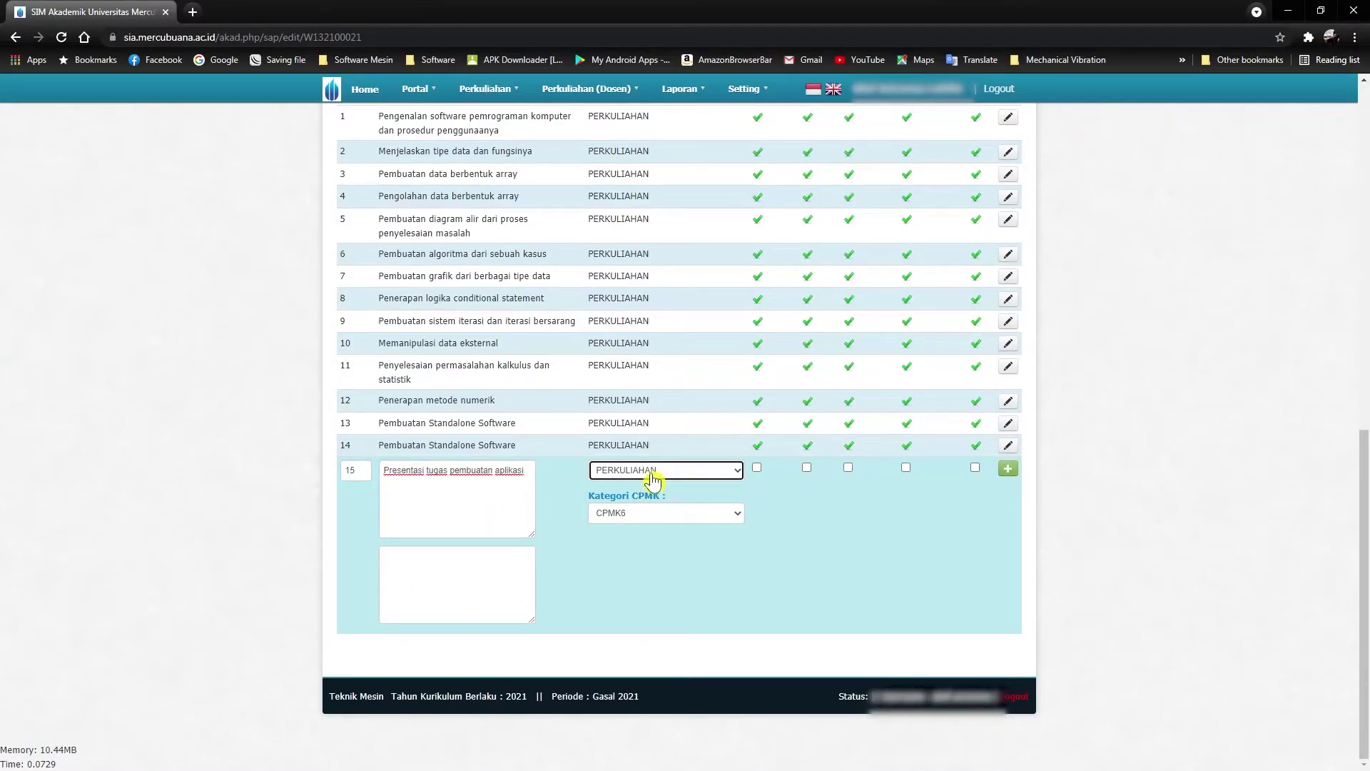
left_click(642, 514)
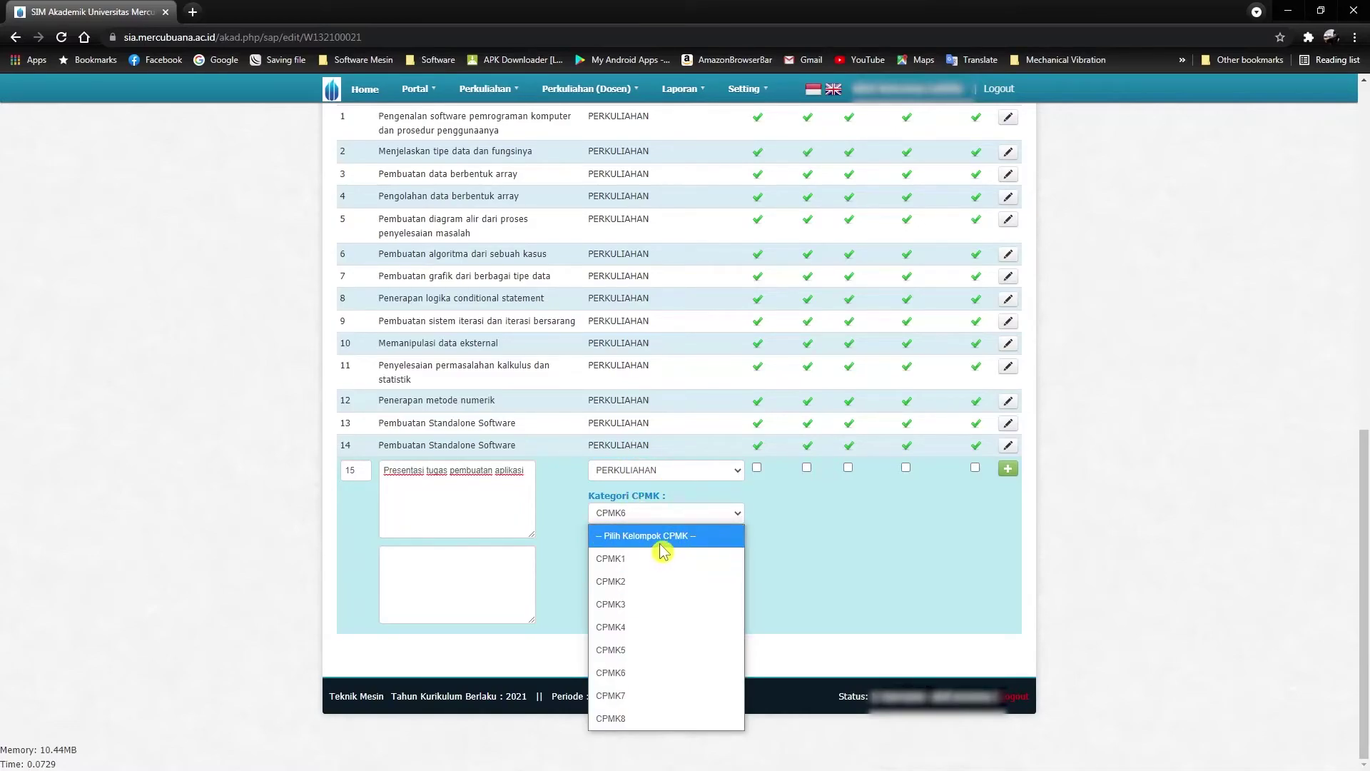
left_click(662, 541)
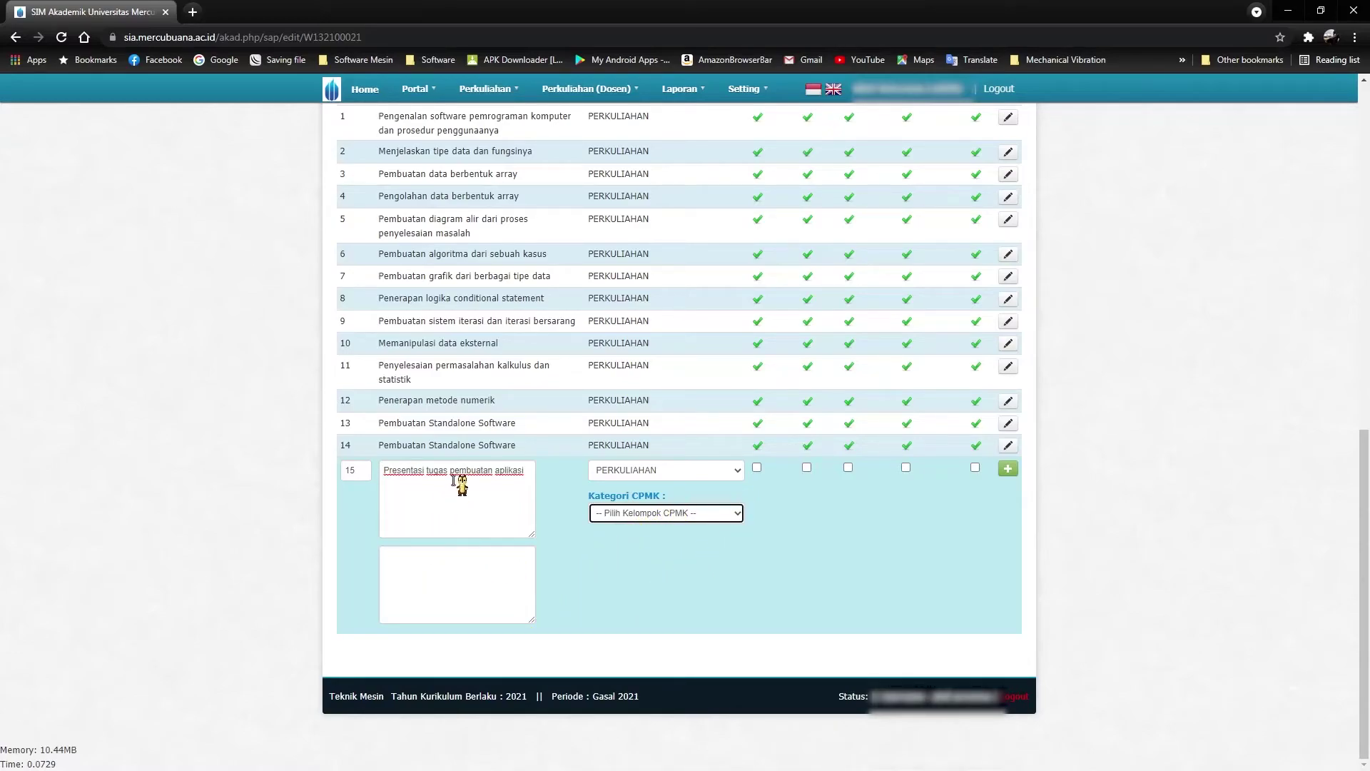
Step: Enable only Diskusi, Presentasi and Tanya Jawab for meeting 15 and add it to the list
scroll(541, 504, "up", 1)
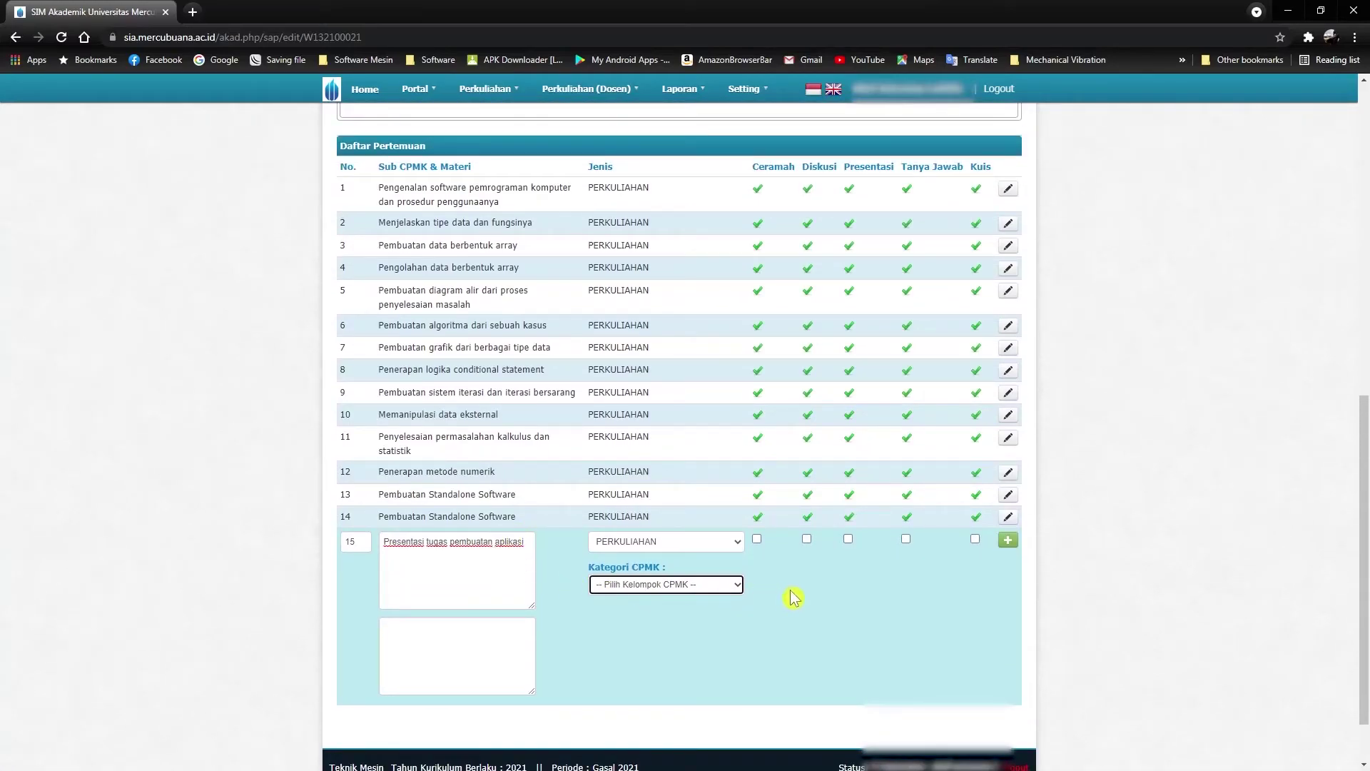
left_click(848, 539)
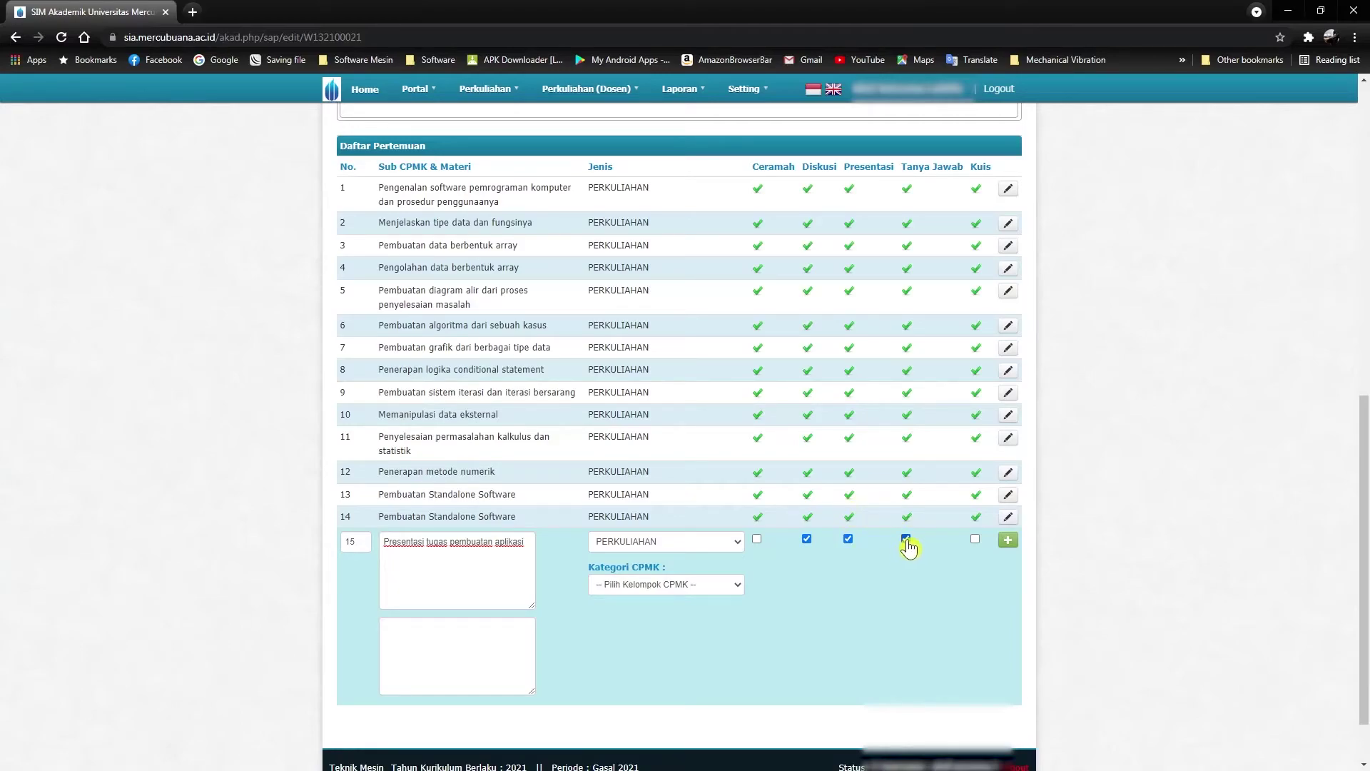
scroll(793, 569, "down", 1)
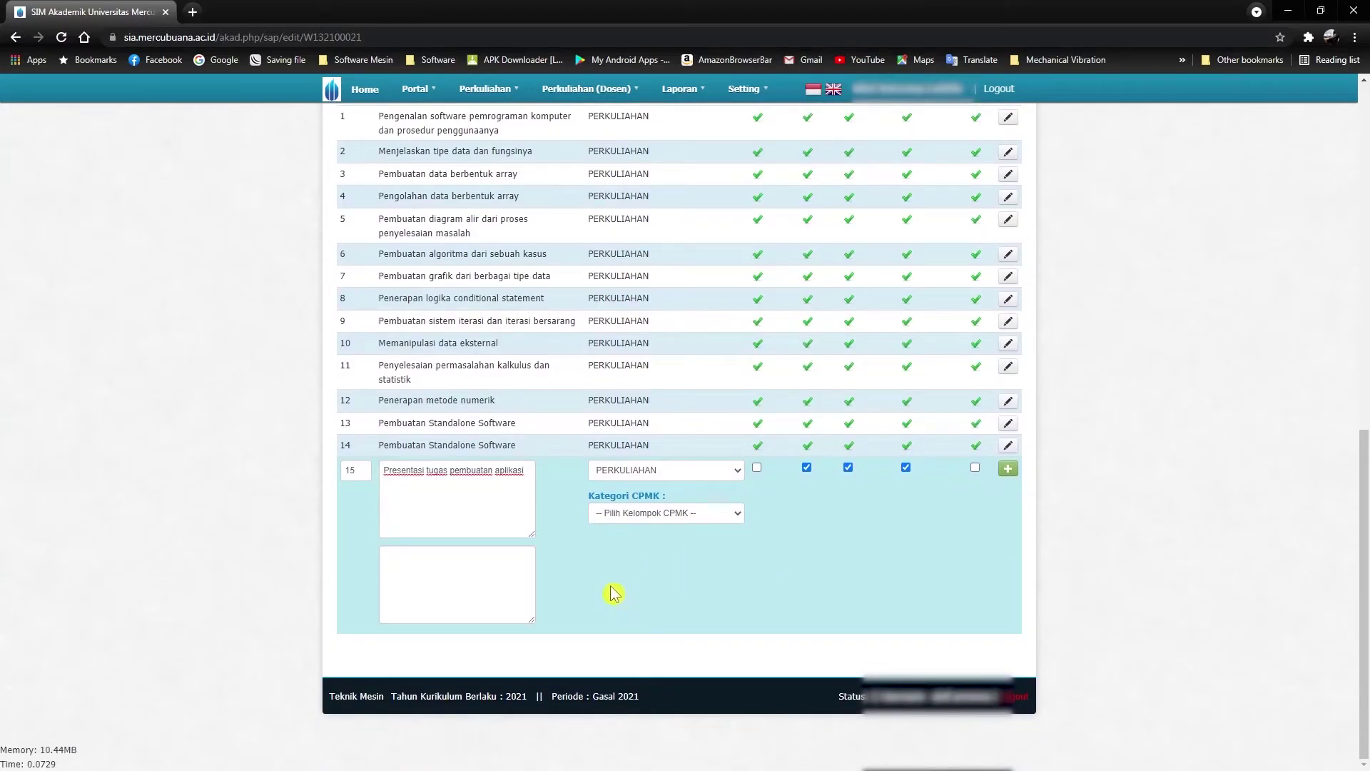
key("alt+Tab")
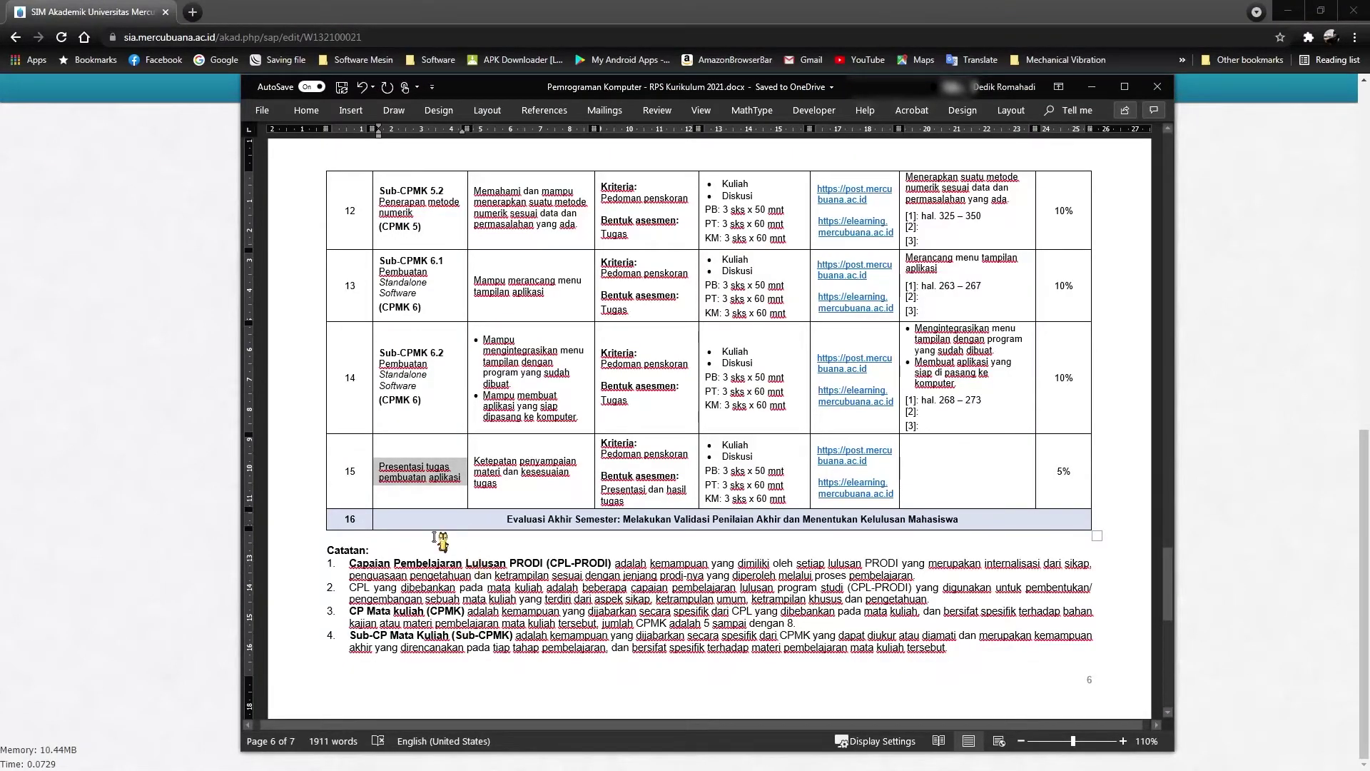
key("alt+Tab")
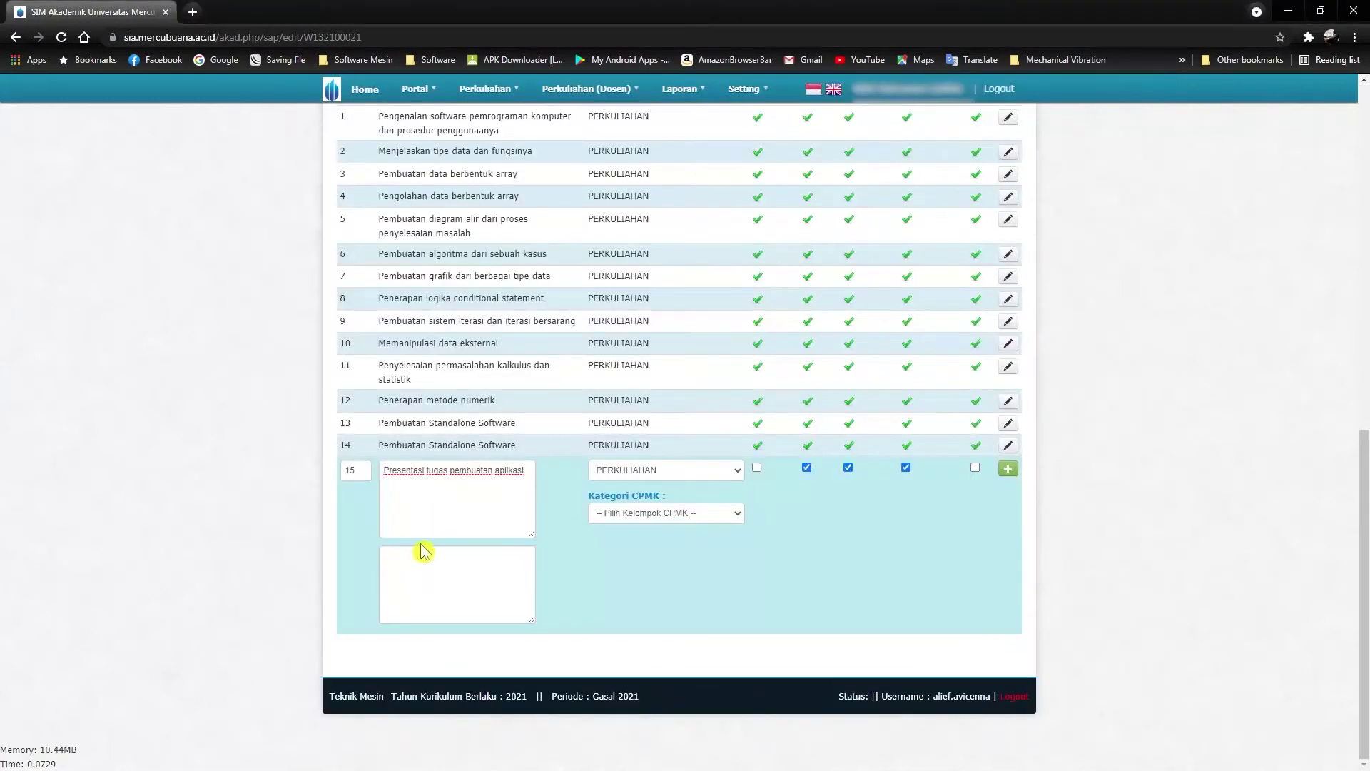
left_click(1008, 469)
Step: Fill in meeting 16 as "Ujian Akhir Semester" and set its type to UAS
left_click(446, 500)
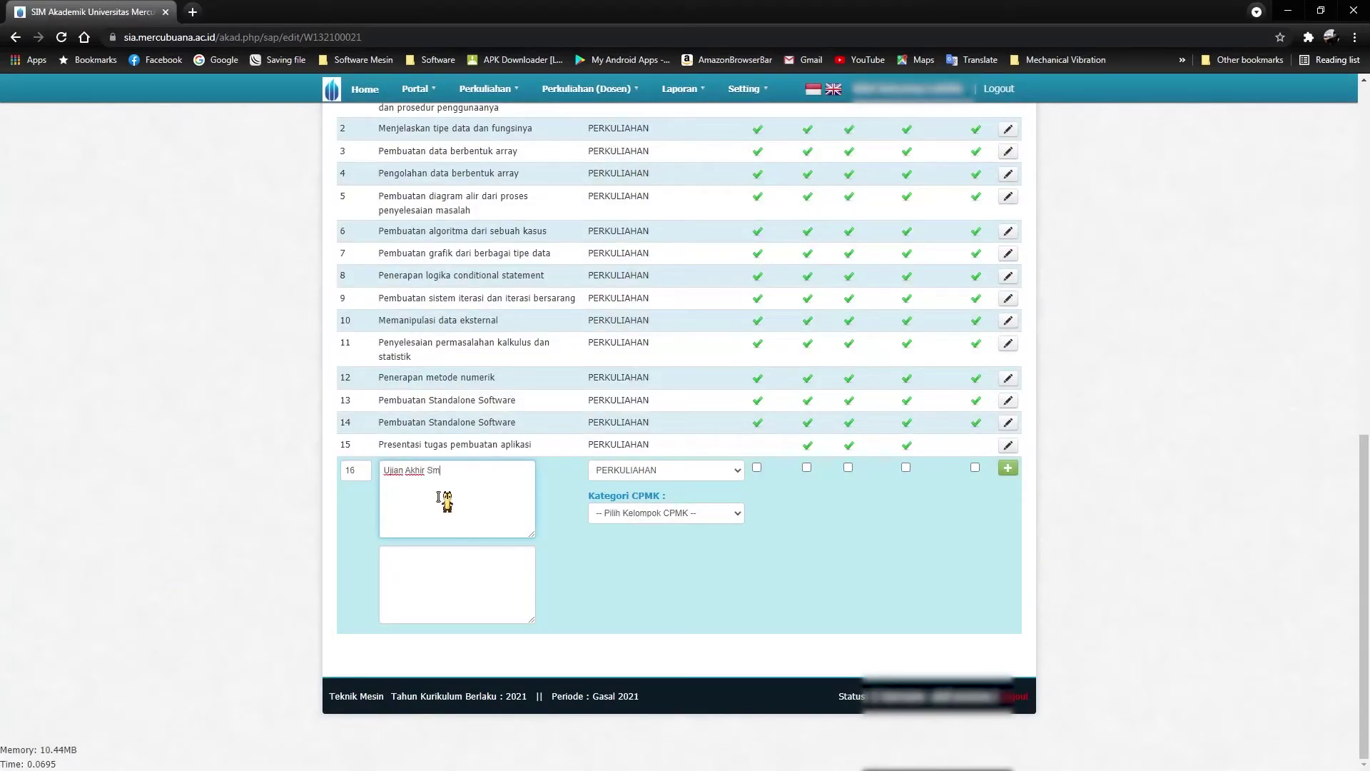
left_click(653, 474)
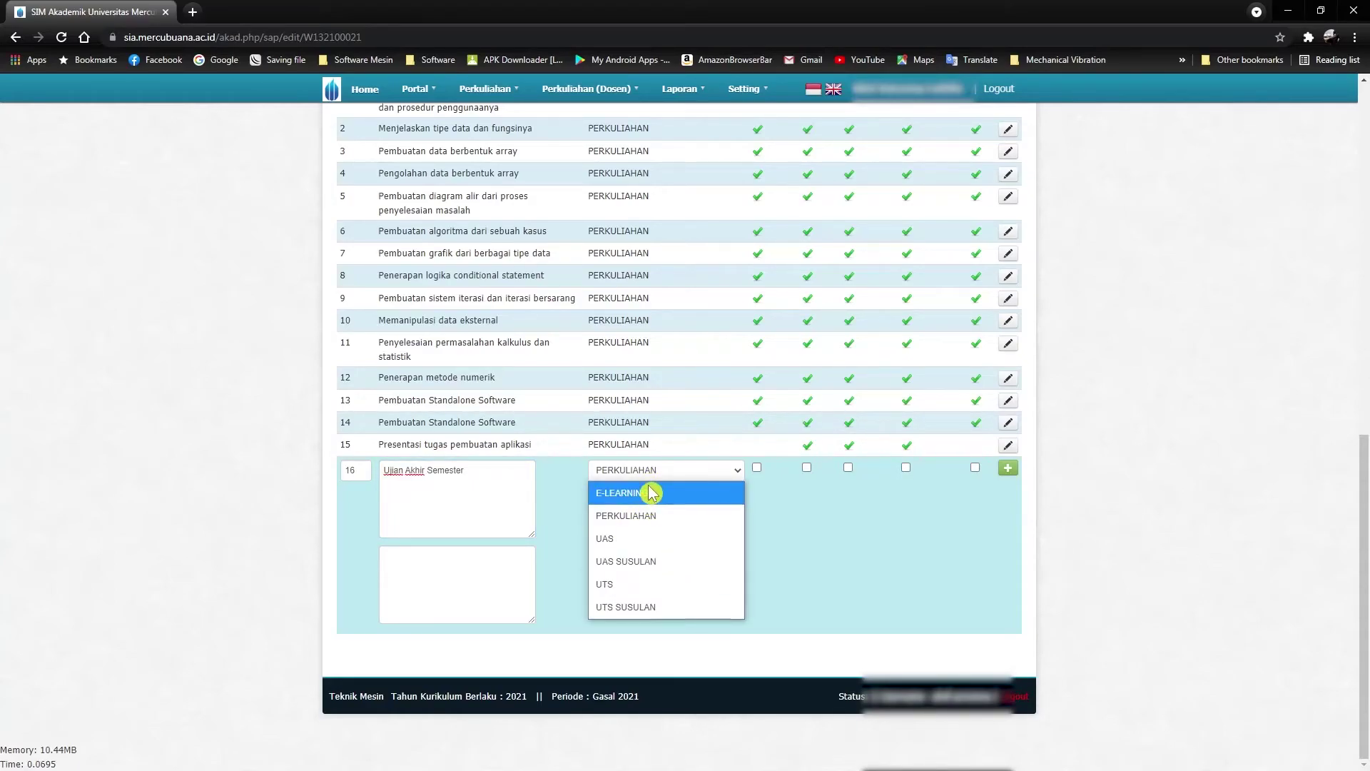
left_click(637, 542)
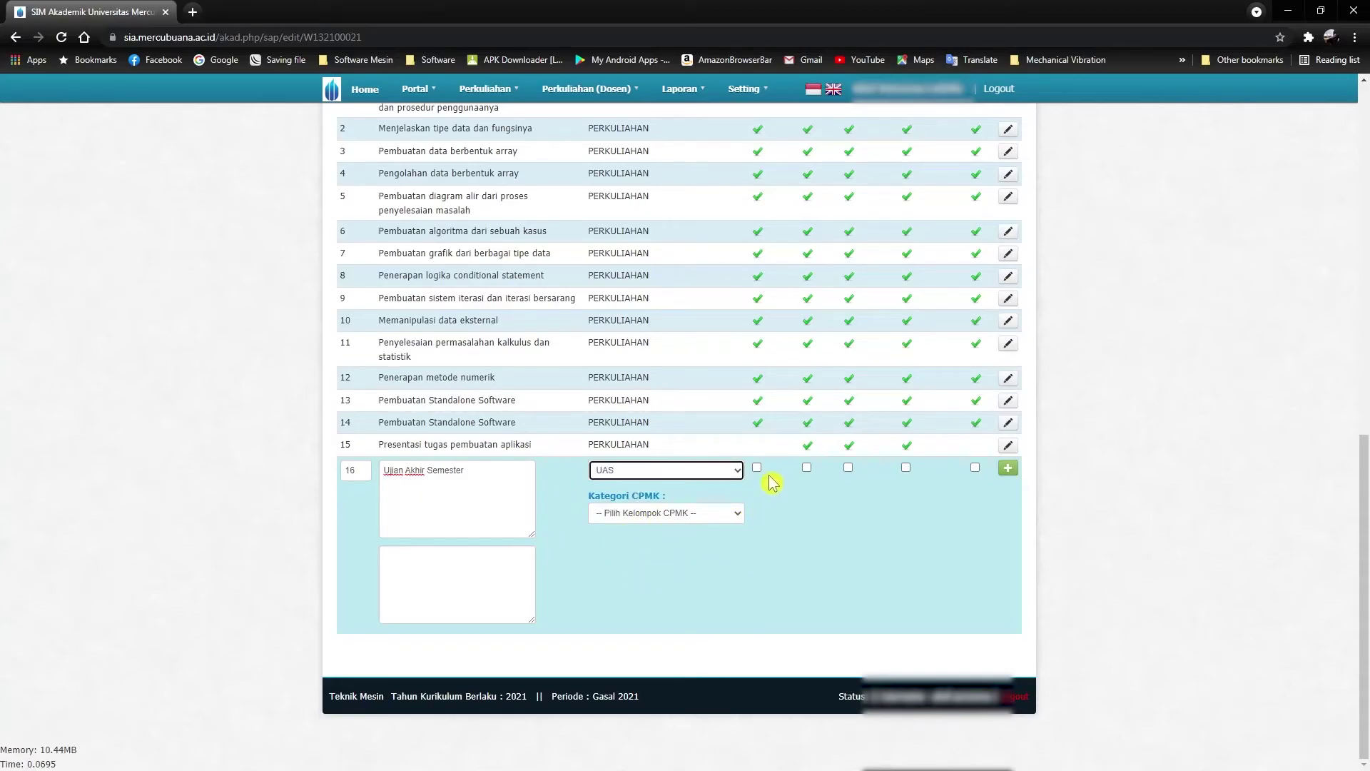
Step: Enable only Kuis for meeting 16 and add it to the Daftar Pertemuan
scroll(756, 485, "up", 10)
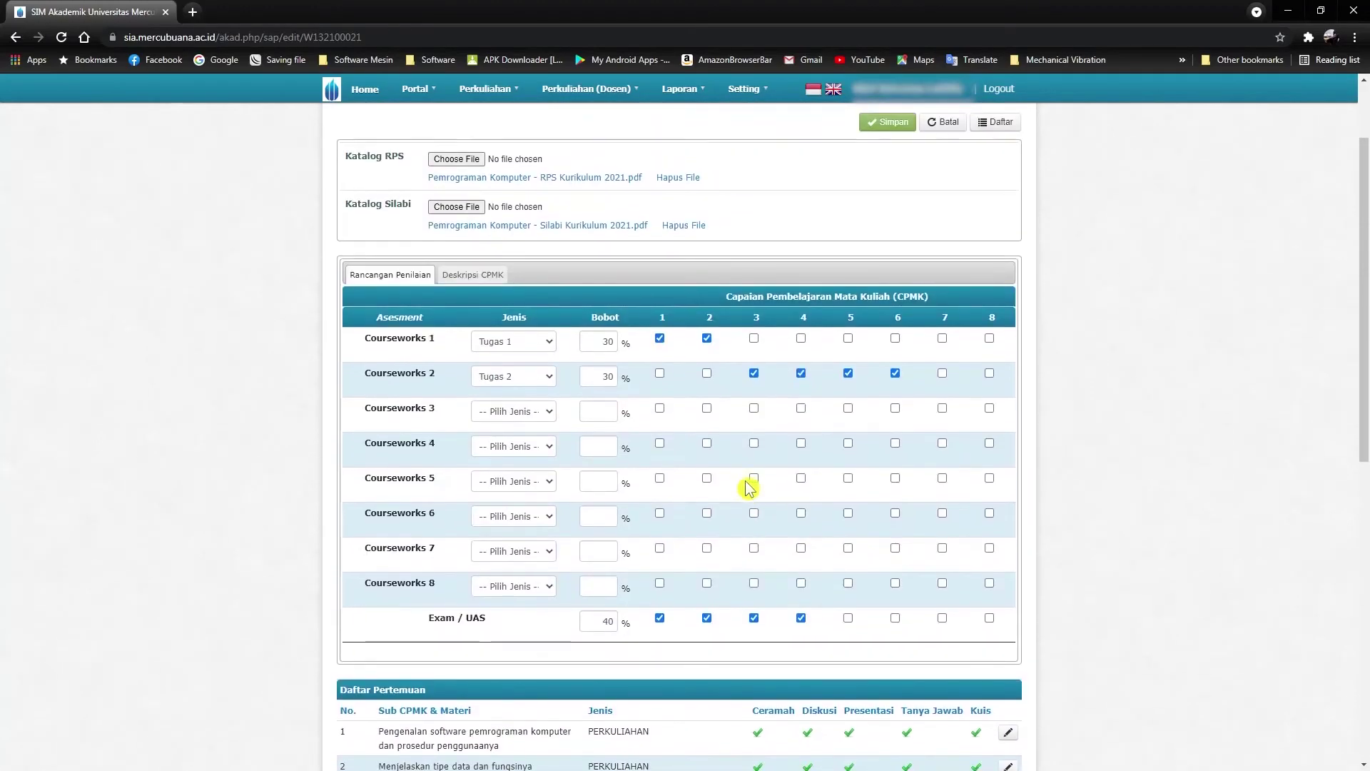
scroll(748, 489, "down", 5)
scroll(749, 489, "down", 5)
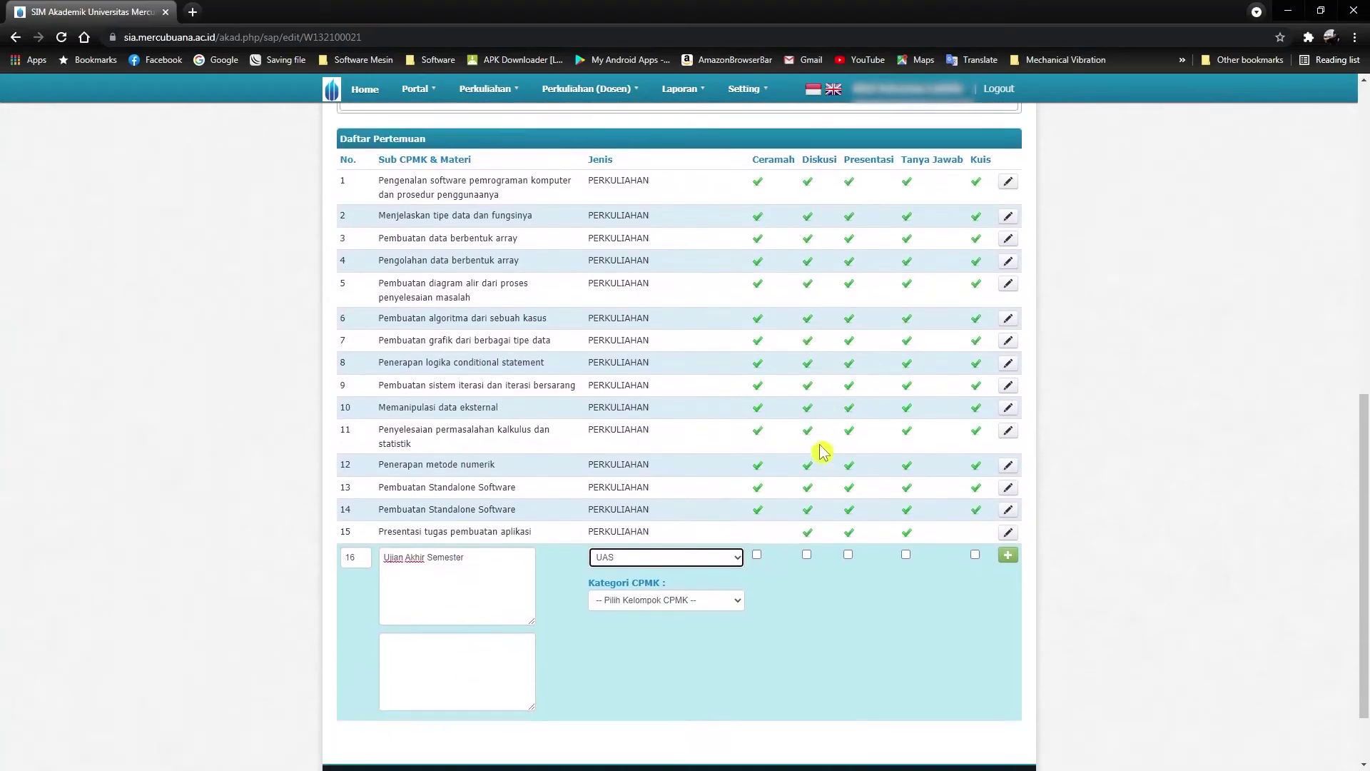
scroll(822, 454, "up", 3)
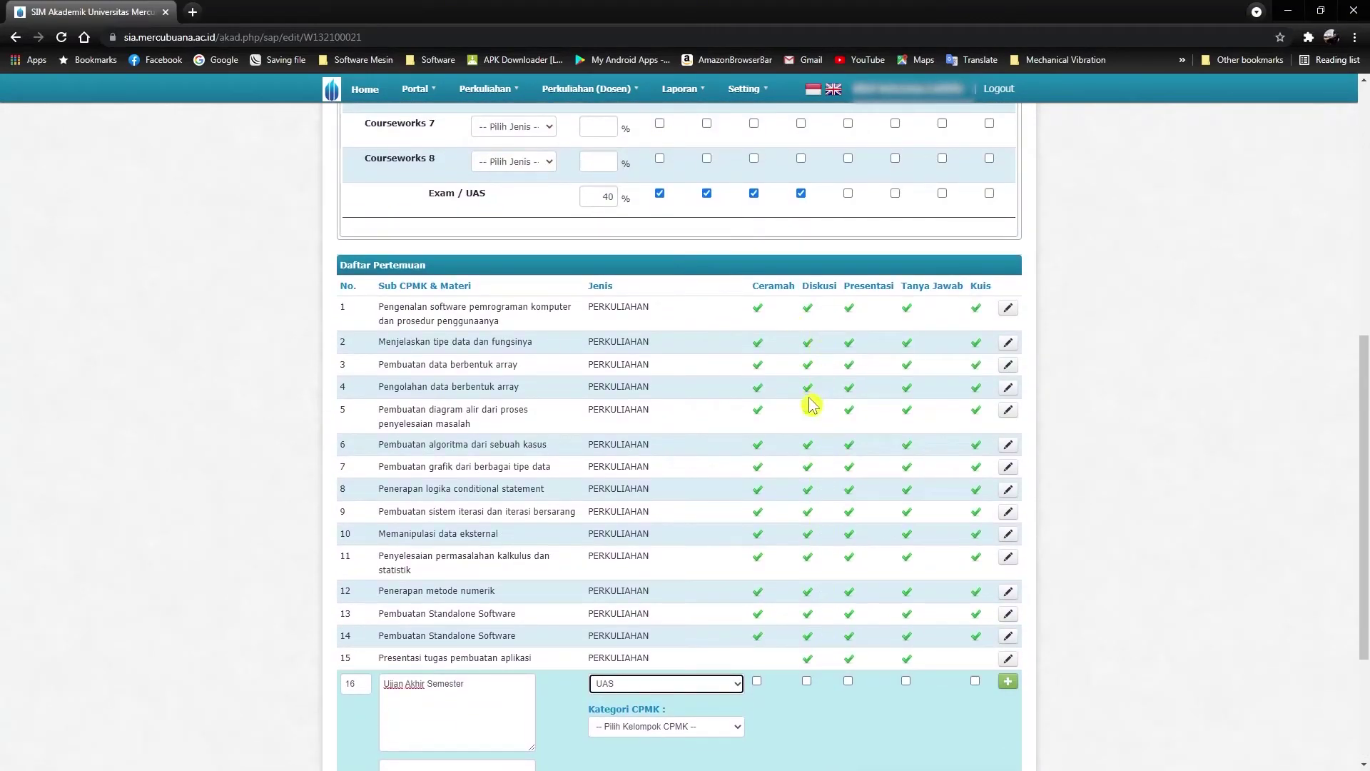
scroll(821, 343, "down", 3)
scroll(901, 476, "up", 3)
scroll(927, 485, "down", 3)
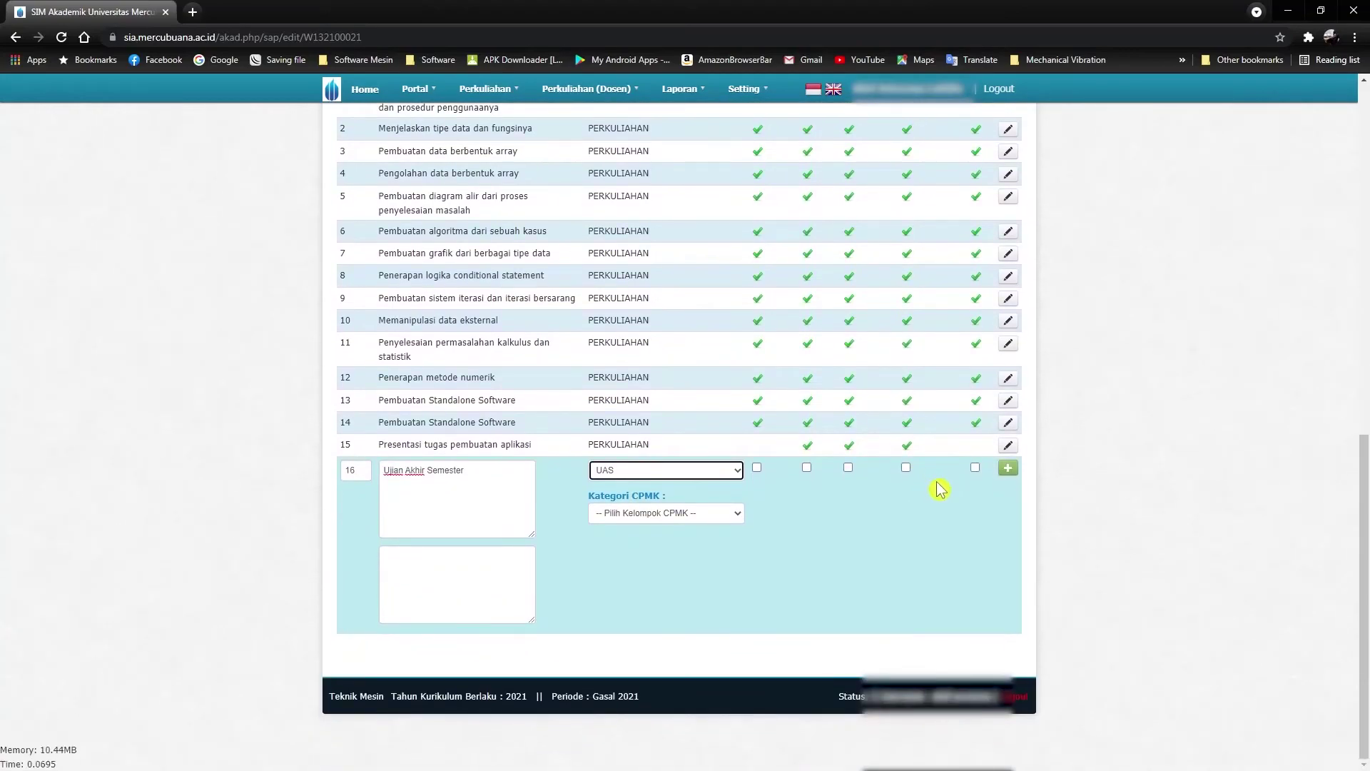
left_click(975, 468)
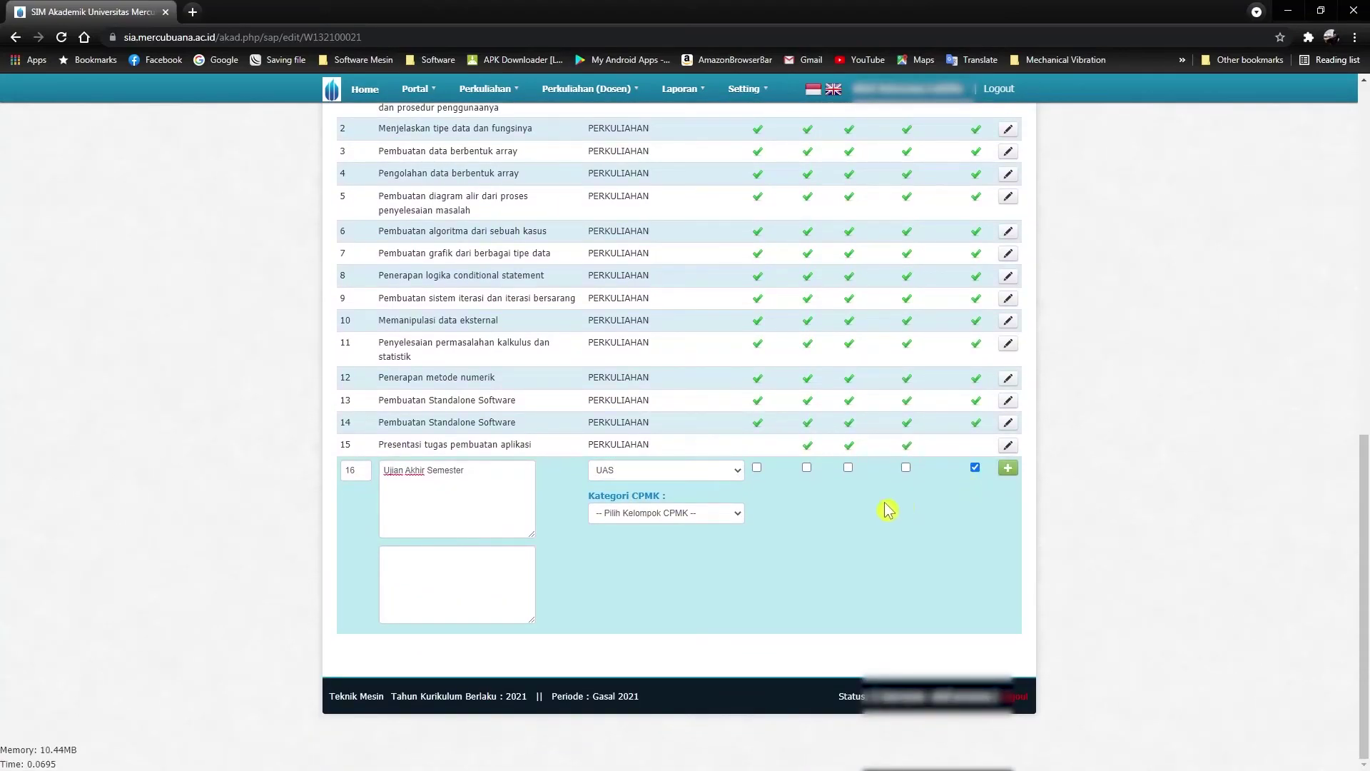
scroll(699, 555, "up", 3)
scroll(713, 551, "down", 3)
scroll(664, 532, "up", 1)
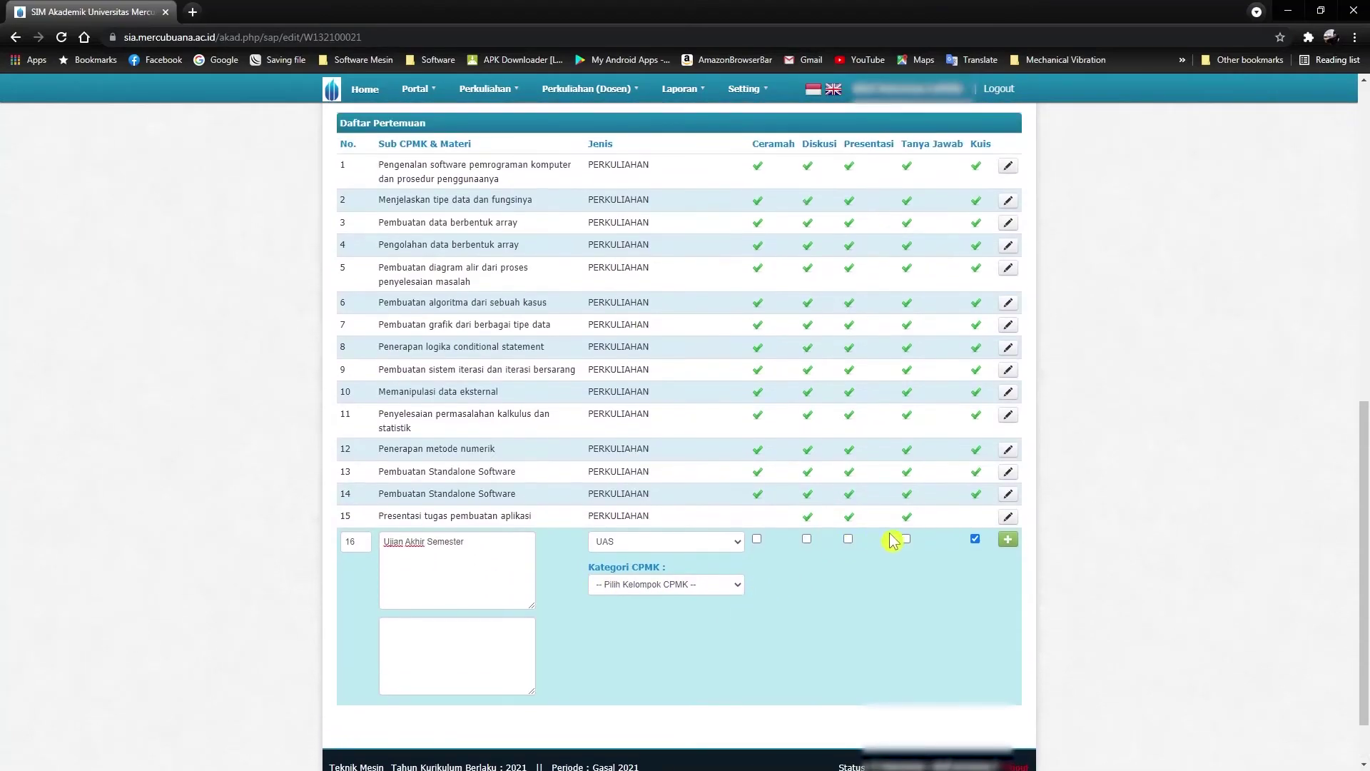
left_click(1009, 541)
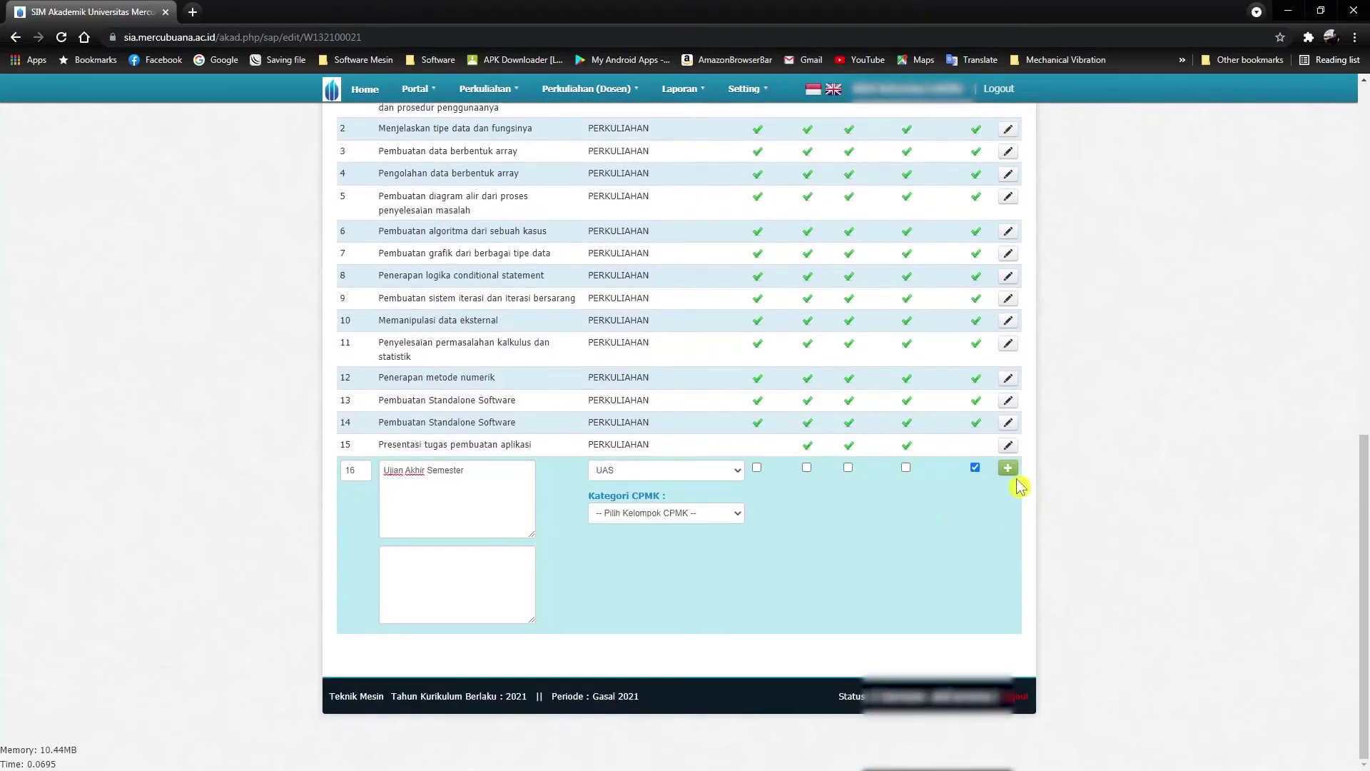
left_click(1007, 468)
Step: Review all 16 meetings in the Daftar Pertemuan together with their types and learning methods
scroll(941, 479, "down", 8)
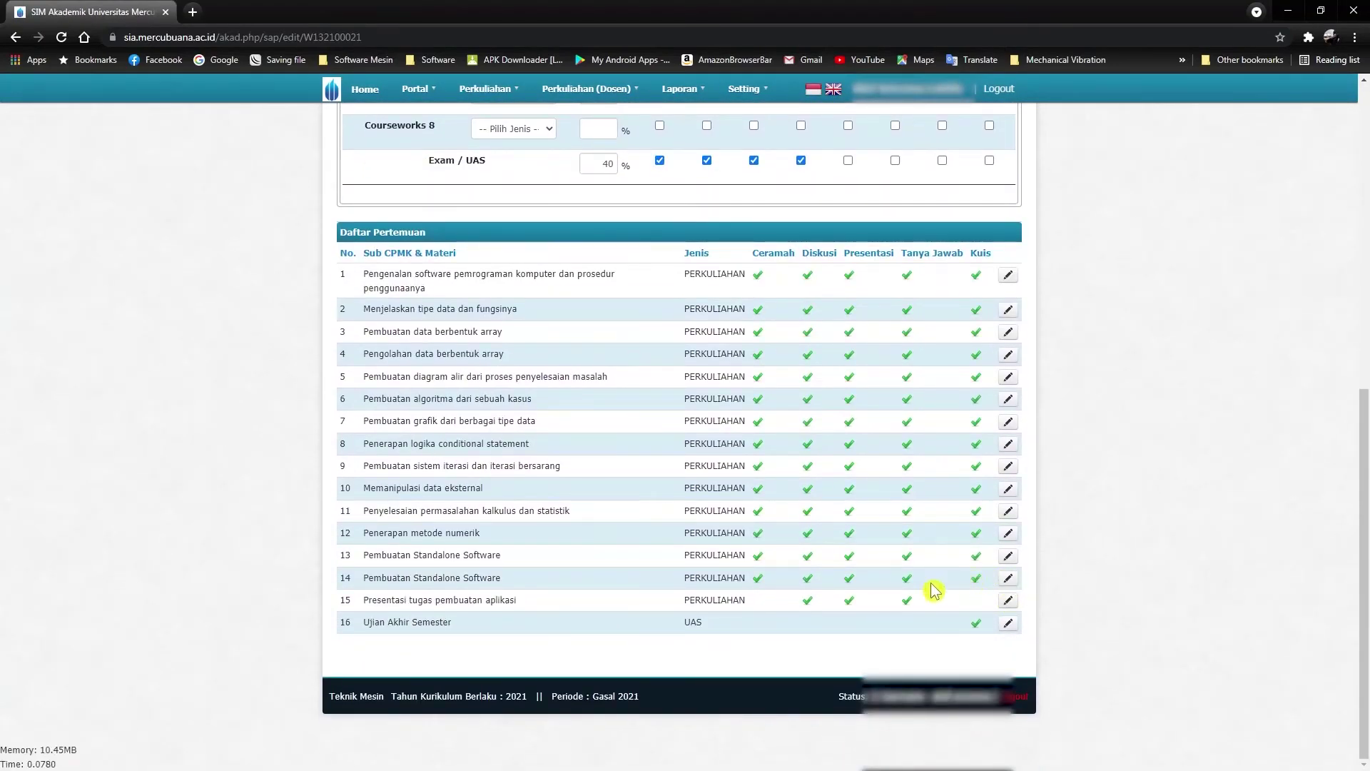
scroll(944, 482, "up", 1)
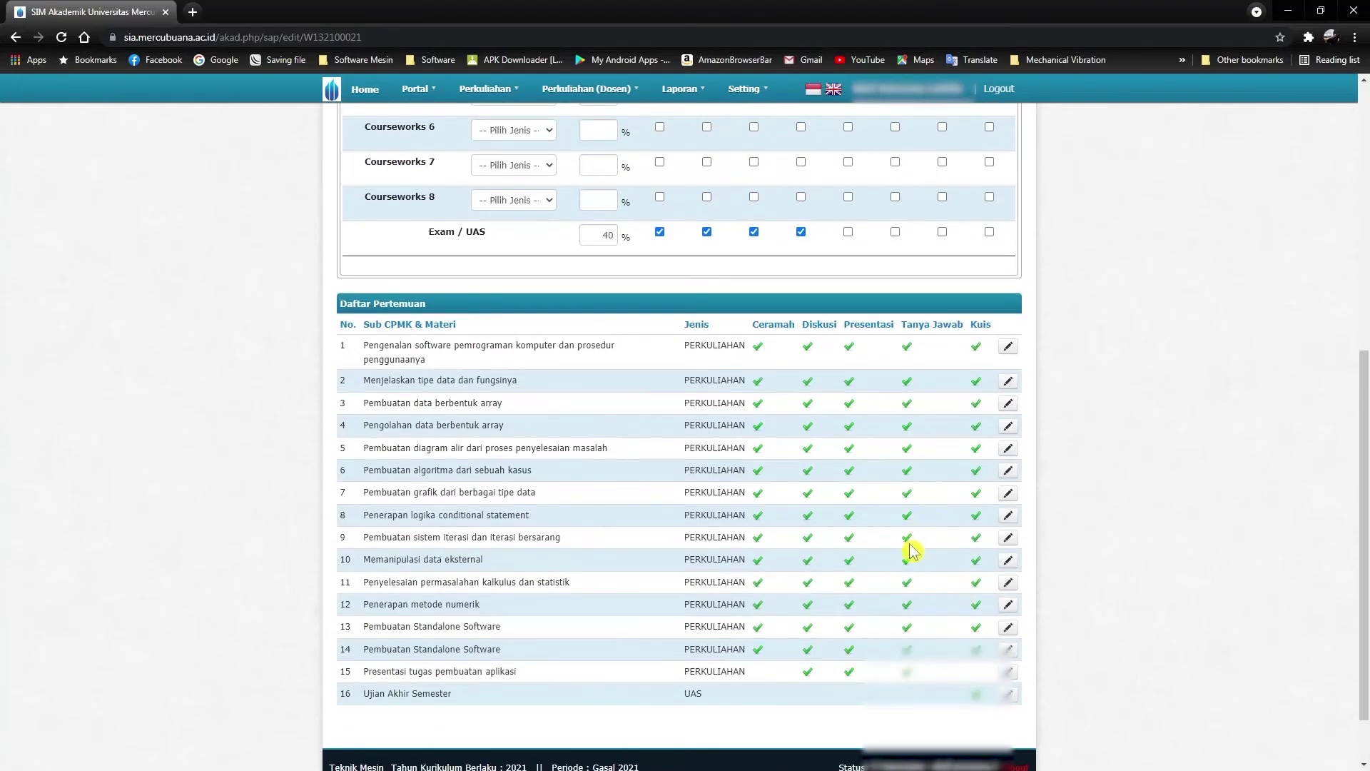
scroll(910, 546, "down", 1)
scroll(724, 625, "up", 1)
scroll(566, 483, "up", 4)
scroll(473, 431, "down", 5)
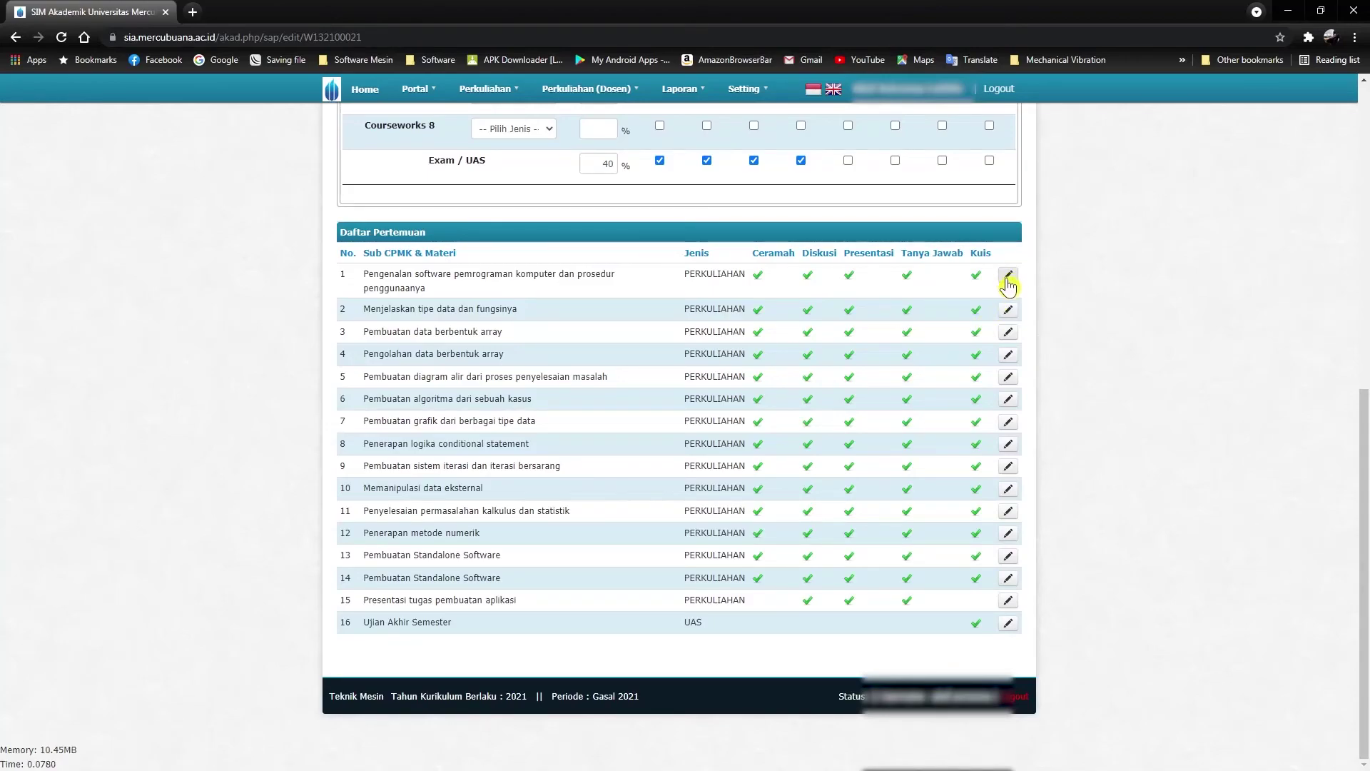
scroll(987, 314, "up", 8)
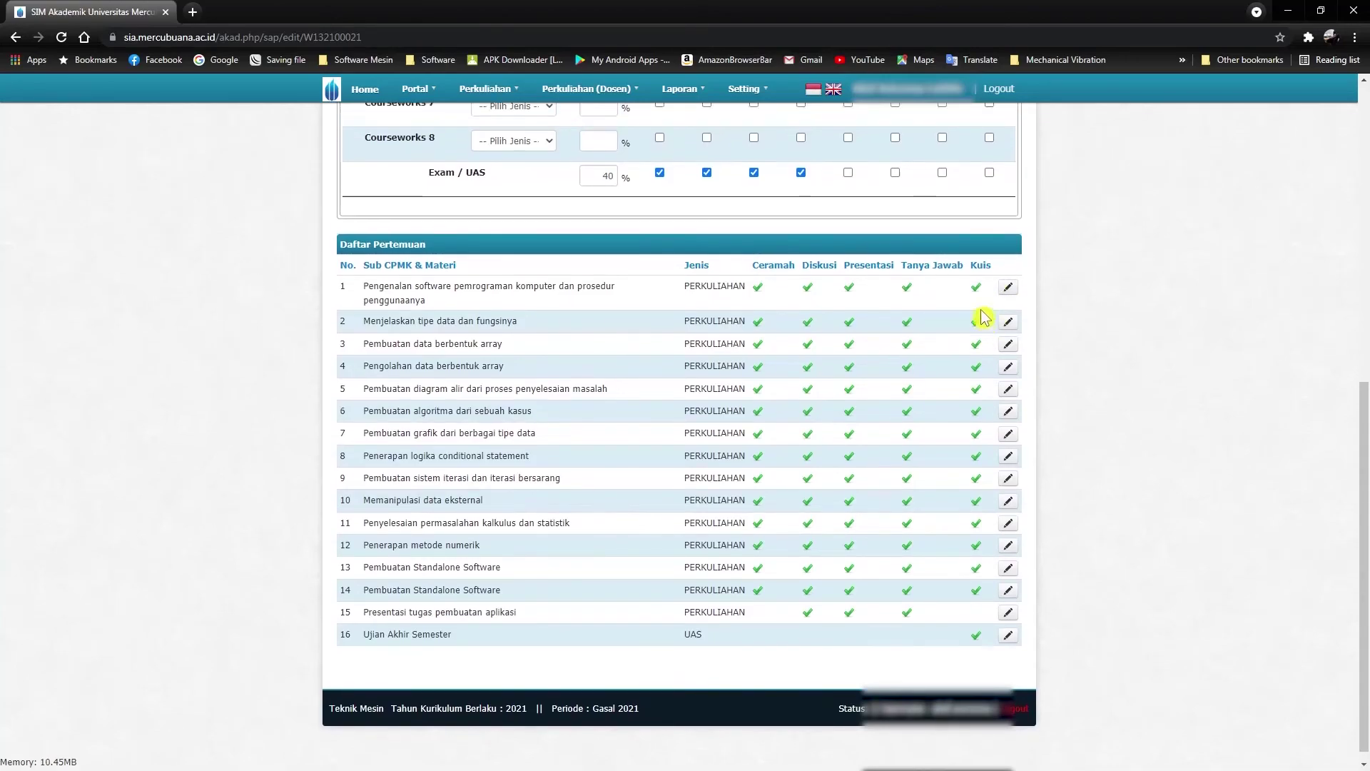
scroll(987, 338, "down", 4)
scroll(877, 449, "up", 4)
Step: Save the Pemrograman Komputer learning plan and look over the saved version
left_click(891, 239)
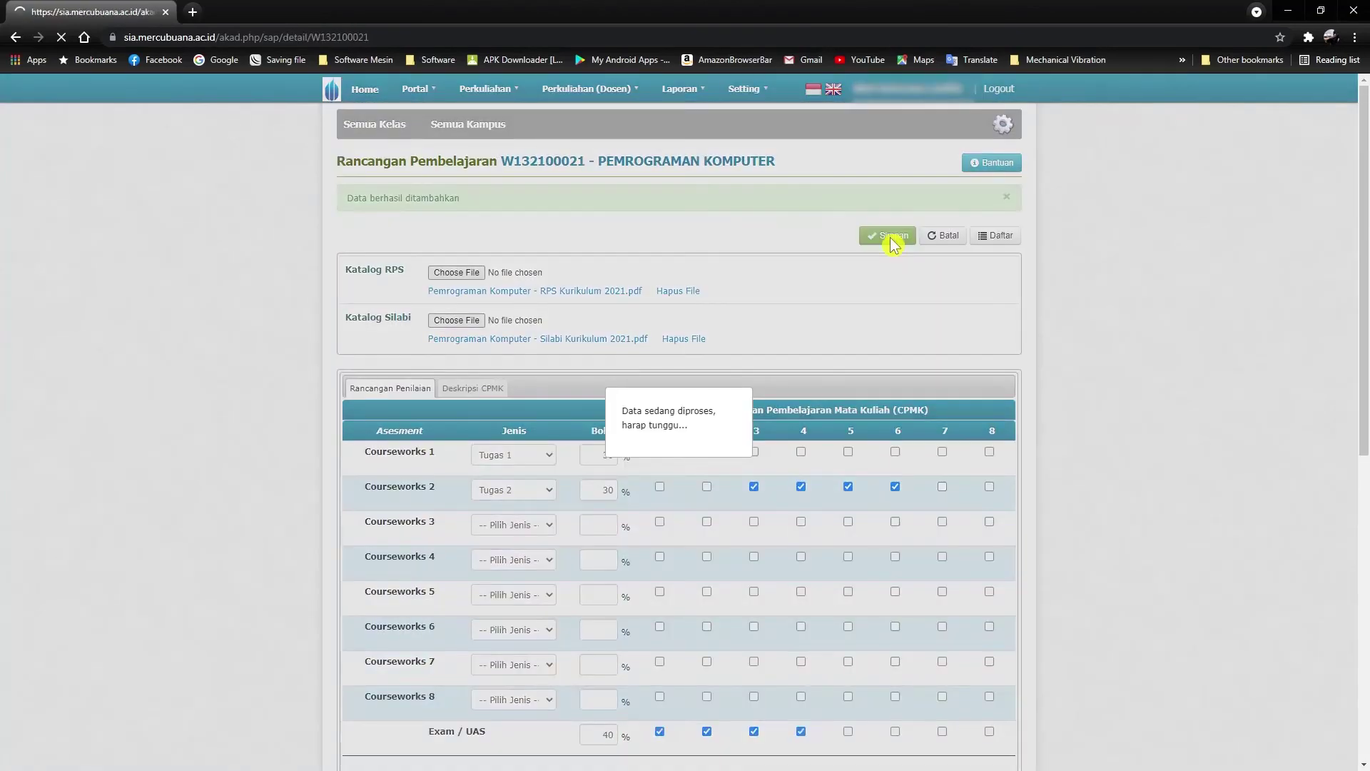
scroll(657, 560, "down", 6)
scroll(613, 514, "up", 7)
scroll(628, 514, "down", 7)
scroll(714, 464, "up", 6)
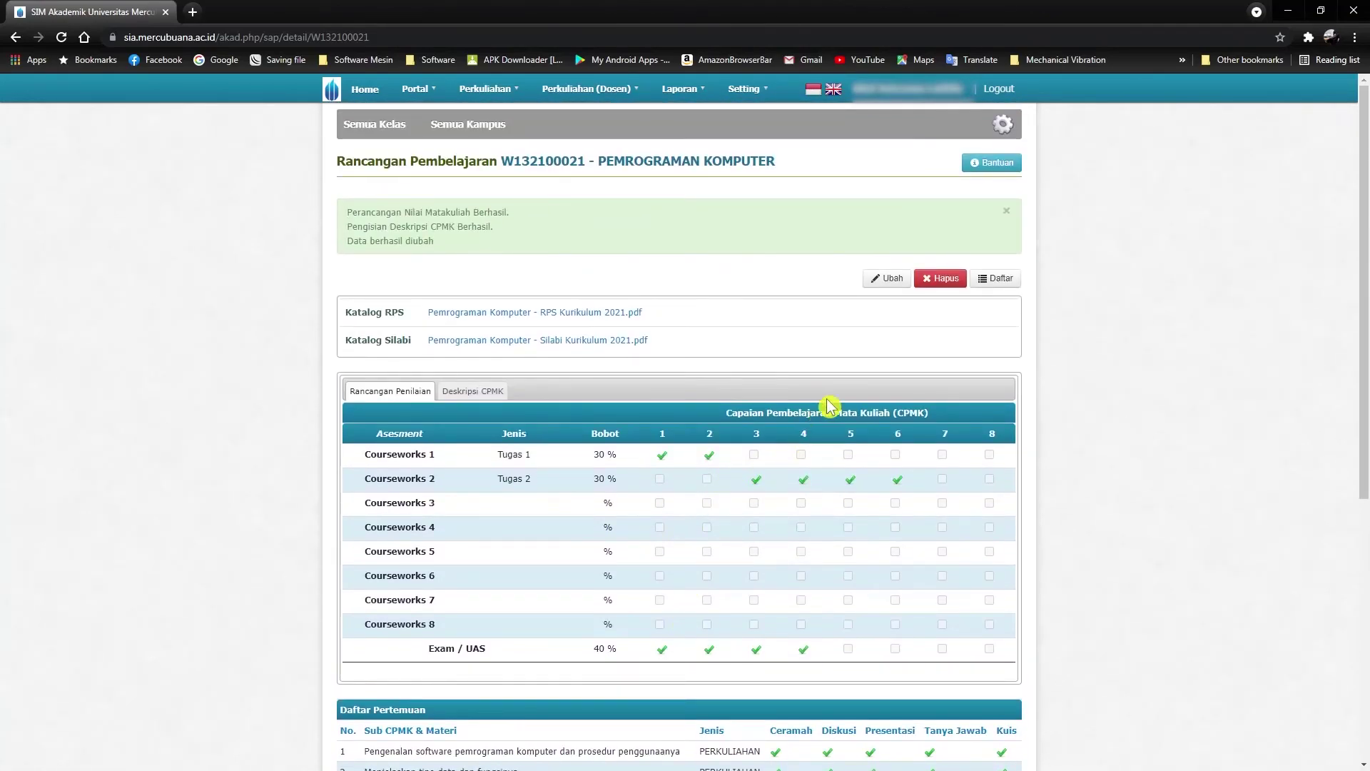
Step: Reopen the learning plan for editing and check the Deskripsi CPMK, Daftar Pertemuan and Rancangan Penilaian contents
left_click(887, 278)
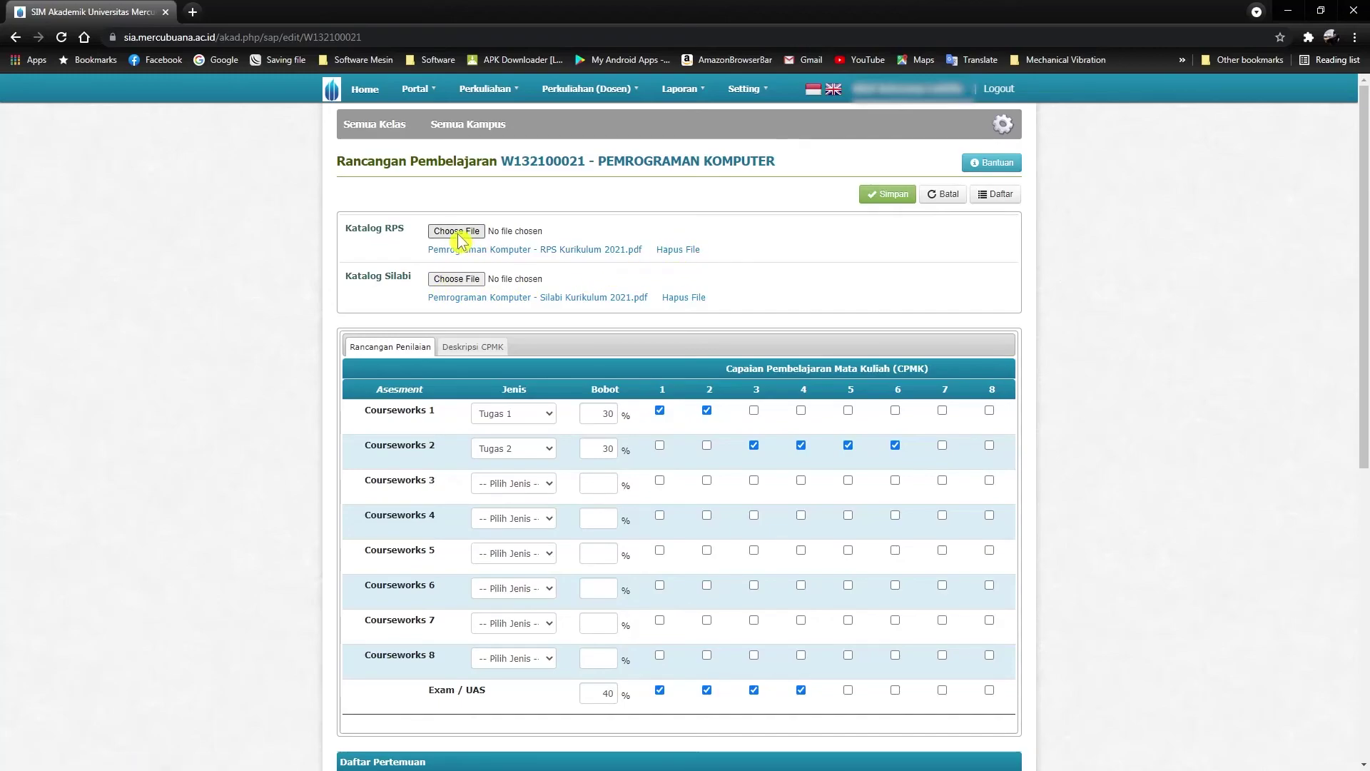
scroll(639, 328, "down", 2)
scroll(614, 480, "up", 1)
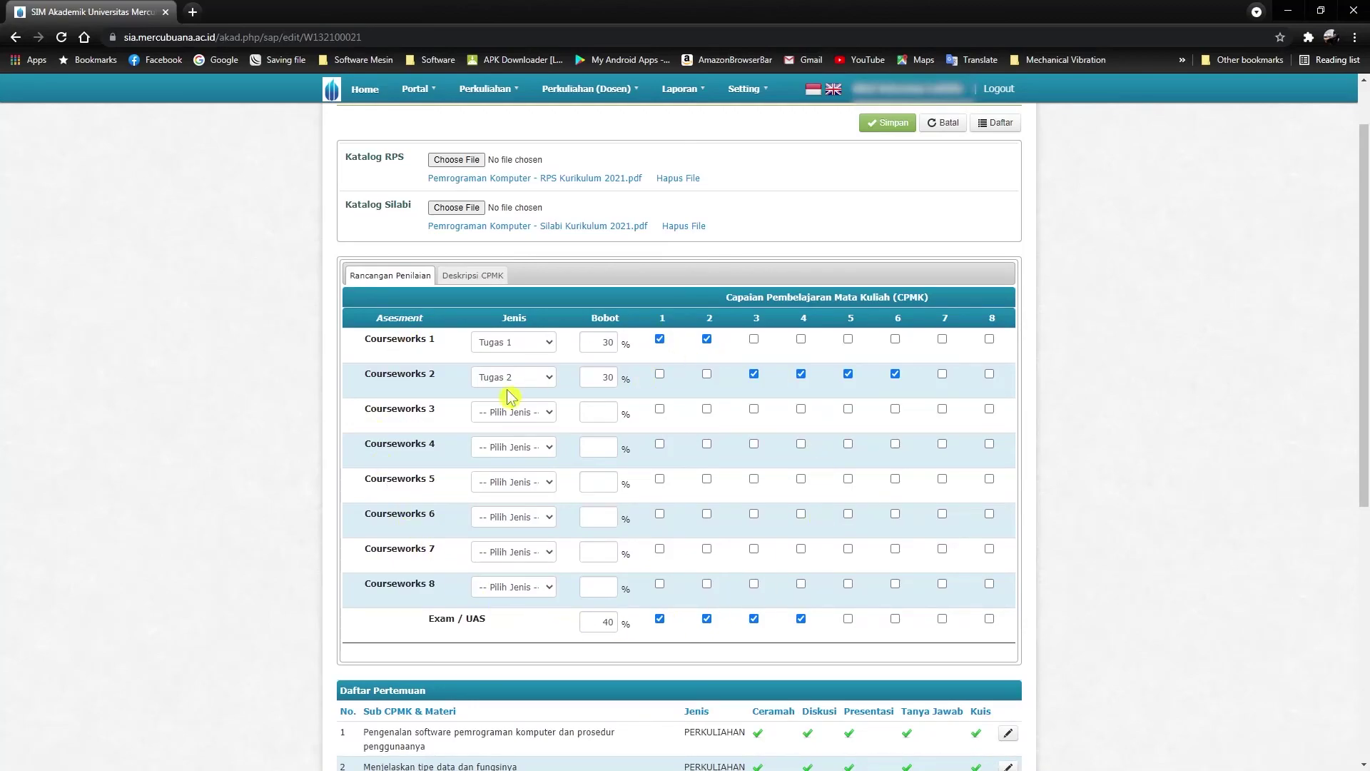
left_click(472, 275)
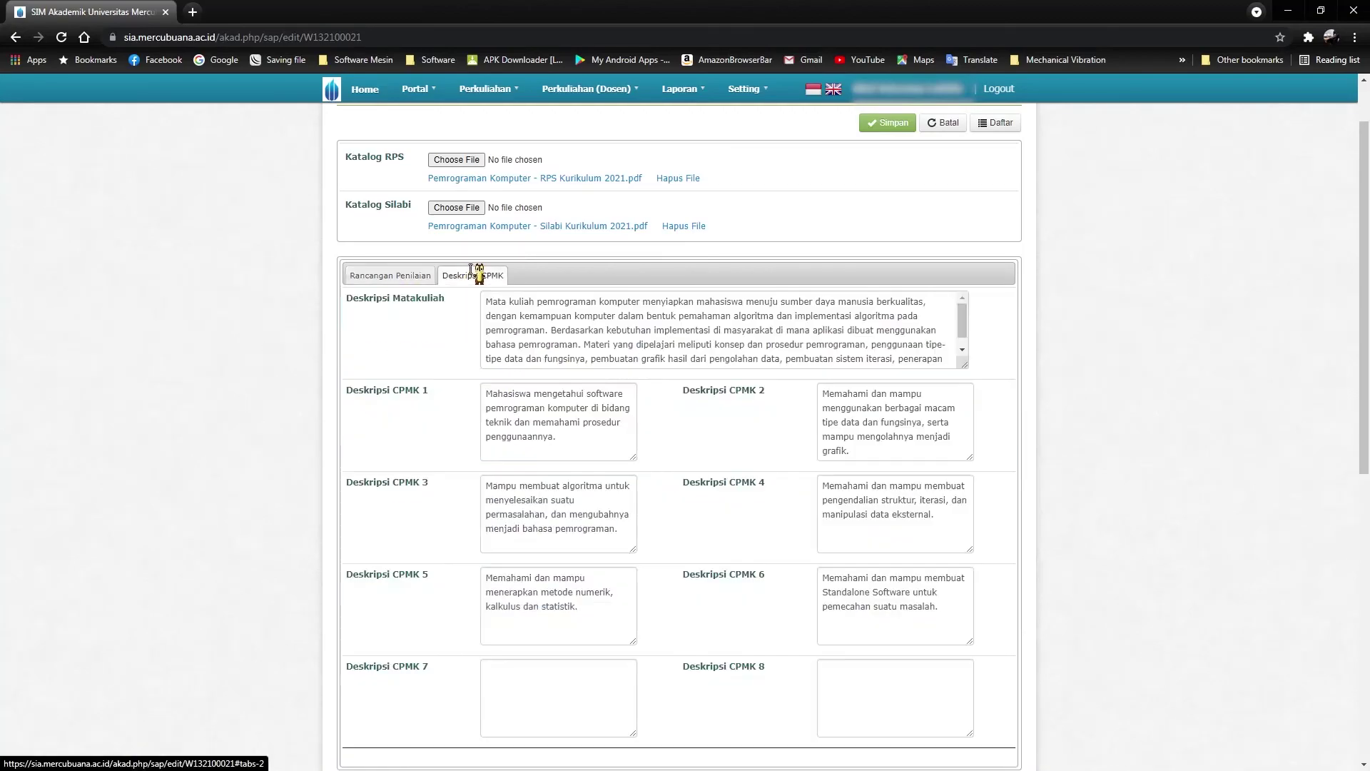
scroll(559, 428, "down", 2)
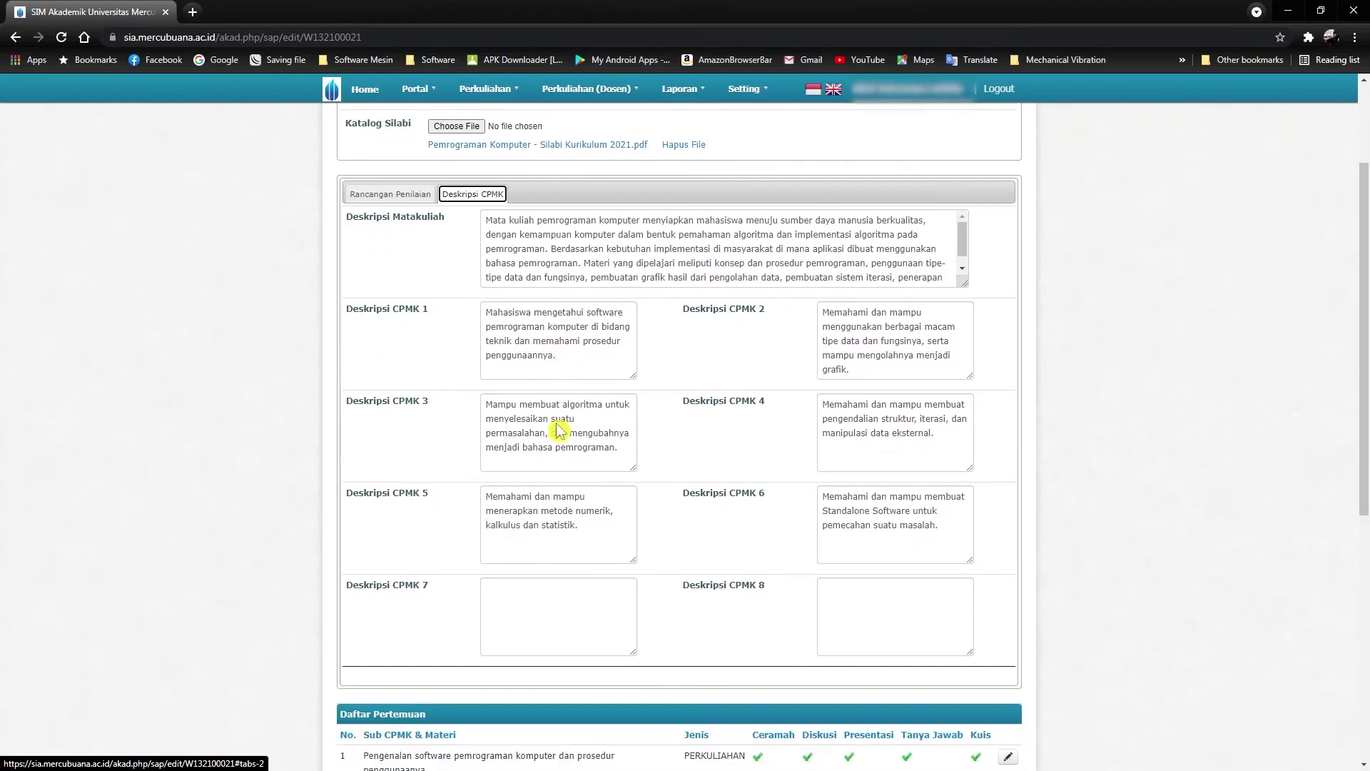
scroll(621, 544, "up", 2)
scroll(654, 475, "down", 8)
scroll(655, 465, "up", 4)
scroll(655, 444, "down", 4)
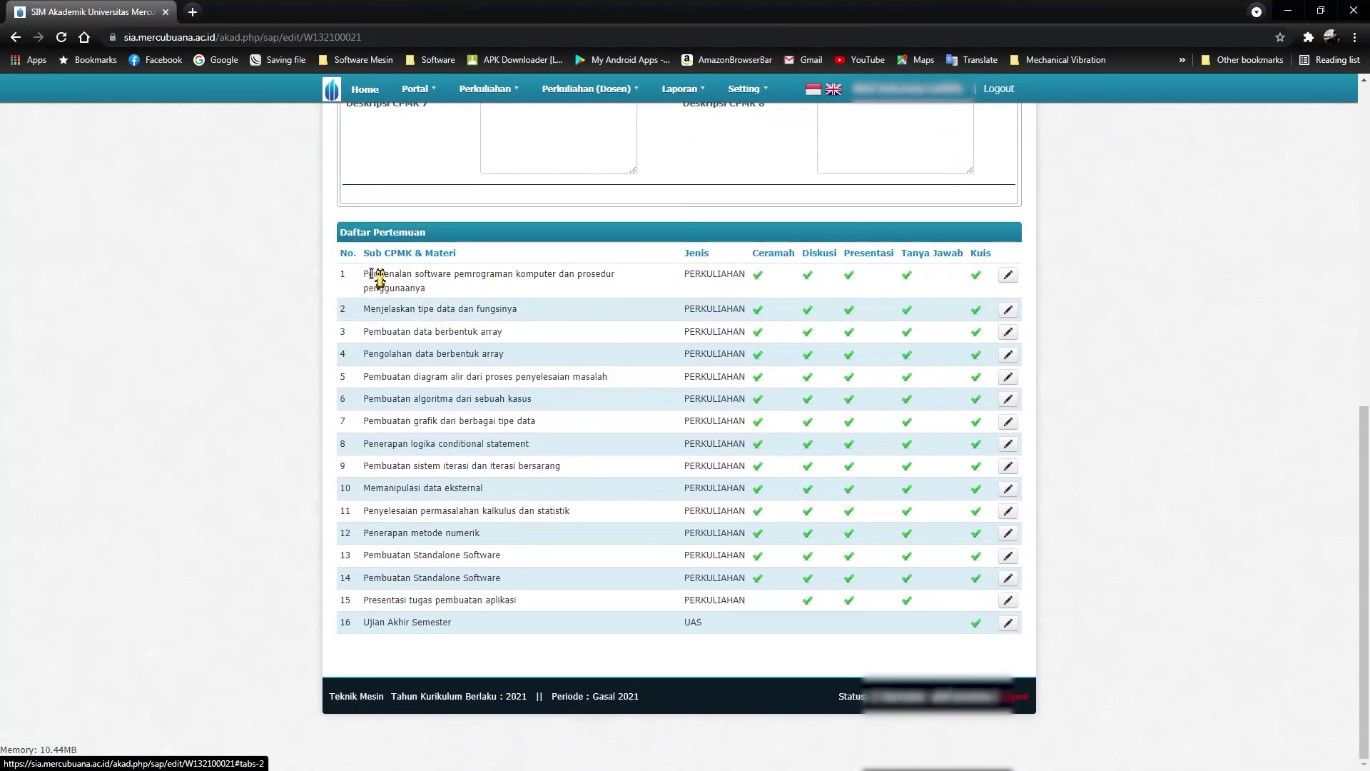
scroll(709, 520, "up", 3)
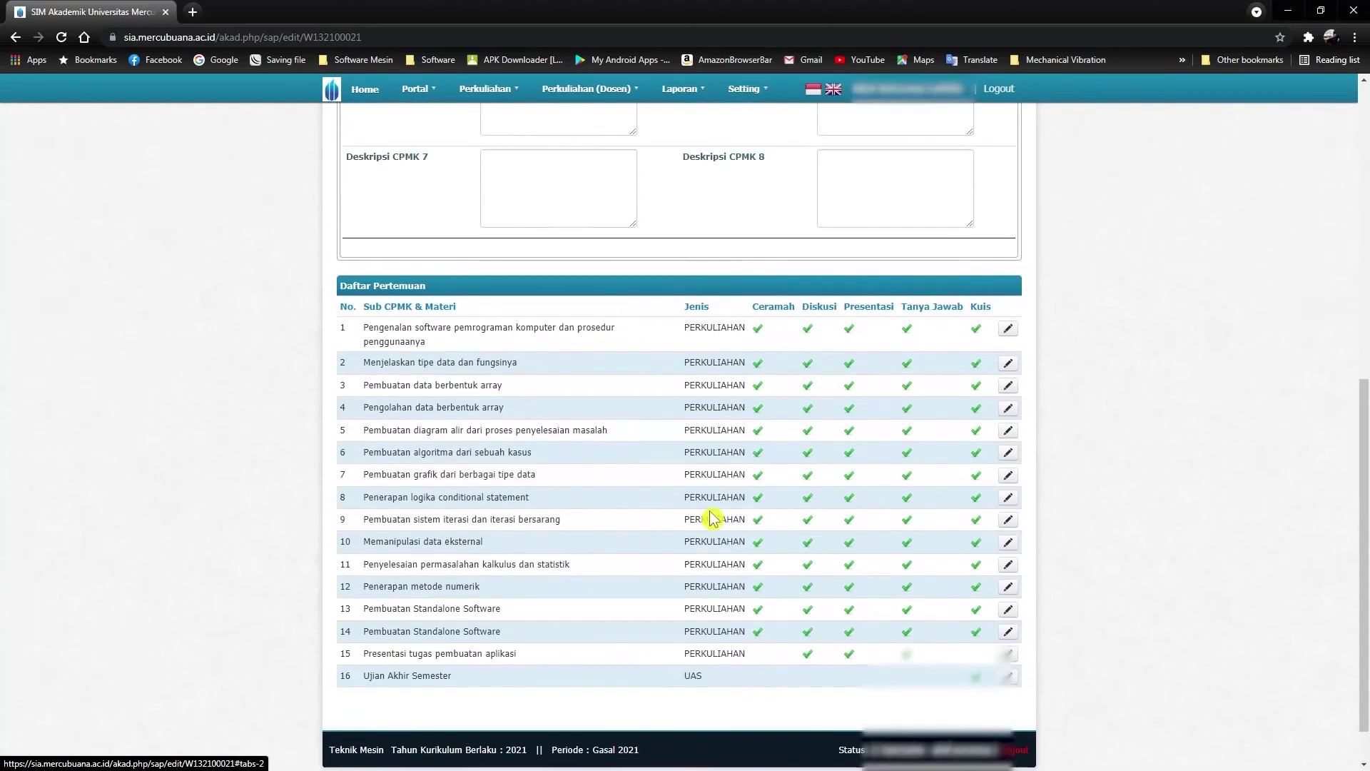
scroll(710, 520, "down", 3)
scroll(697, 536, "up", 5)
scroll(722, 535, "up", 4)
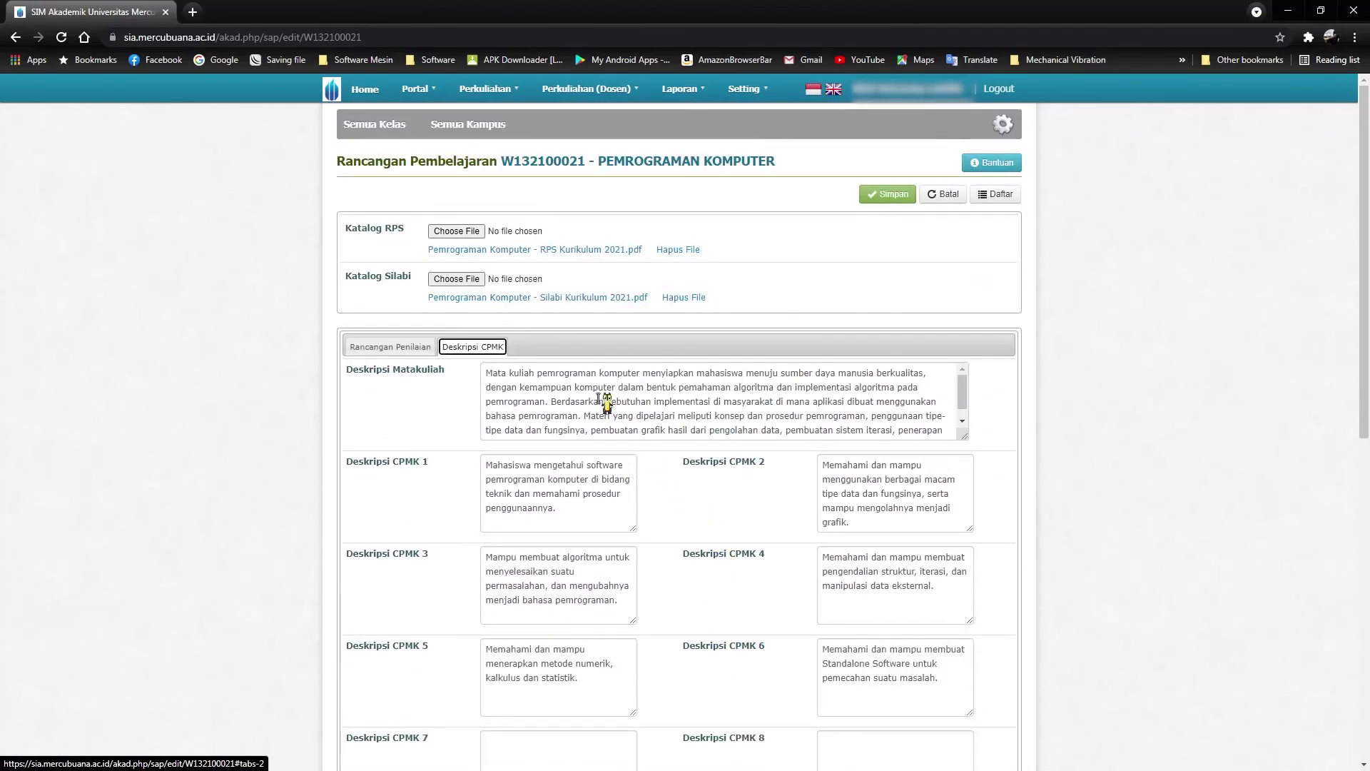
left_click(367, 346)
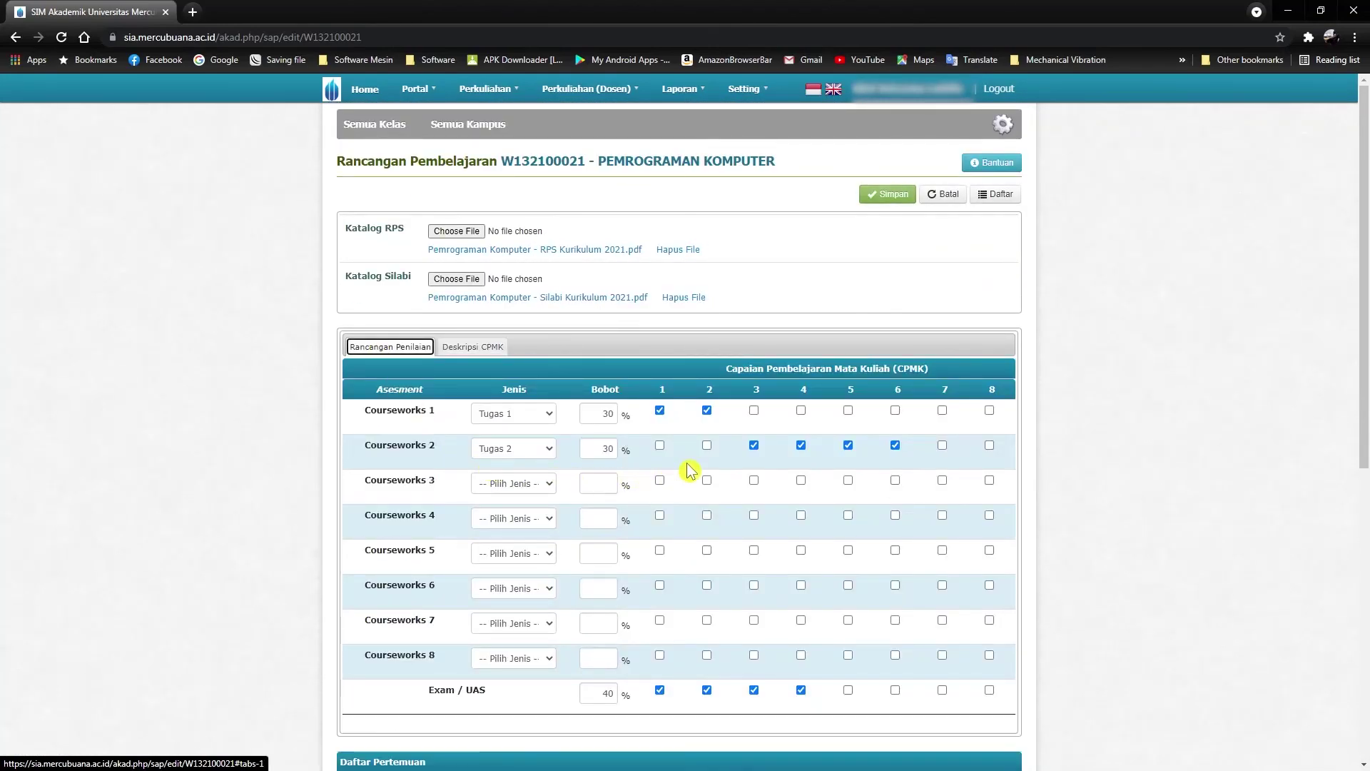